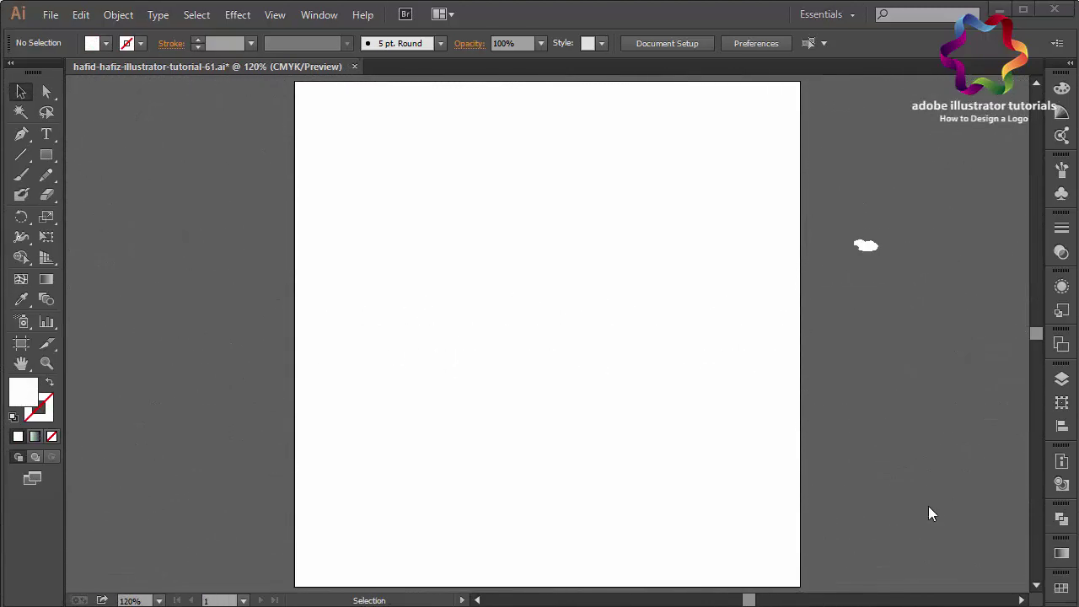
Zoom in on the artboard and set the fill colour to mid grey #A3A3A3
key("ctrl+plus")
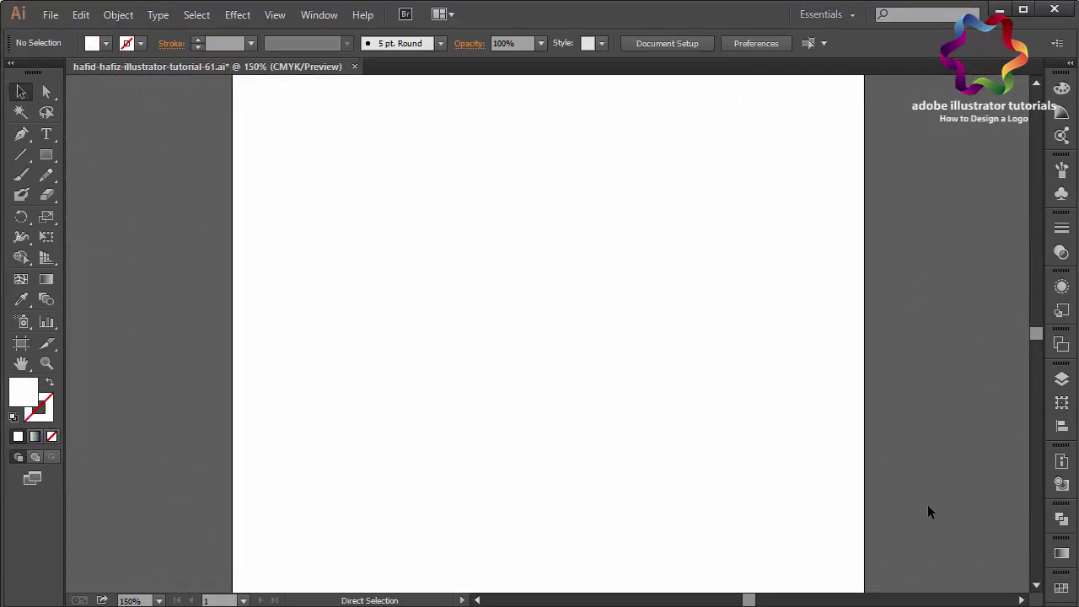
key("ctrl+plus")
key("ctrl+plus")
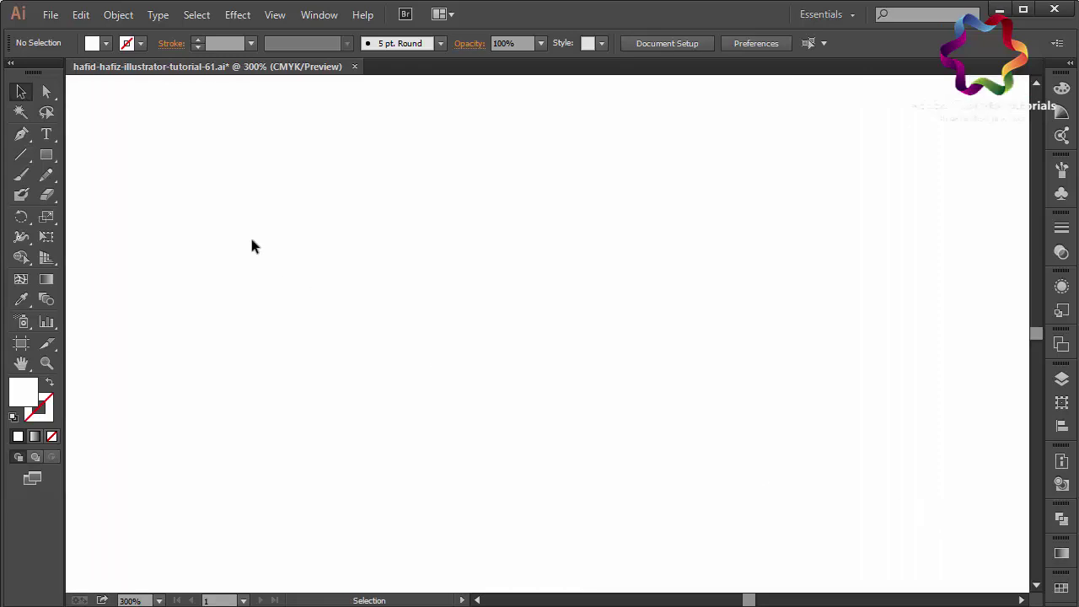
double_click(23, 393)
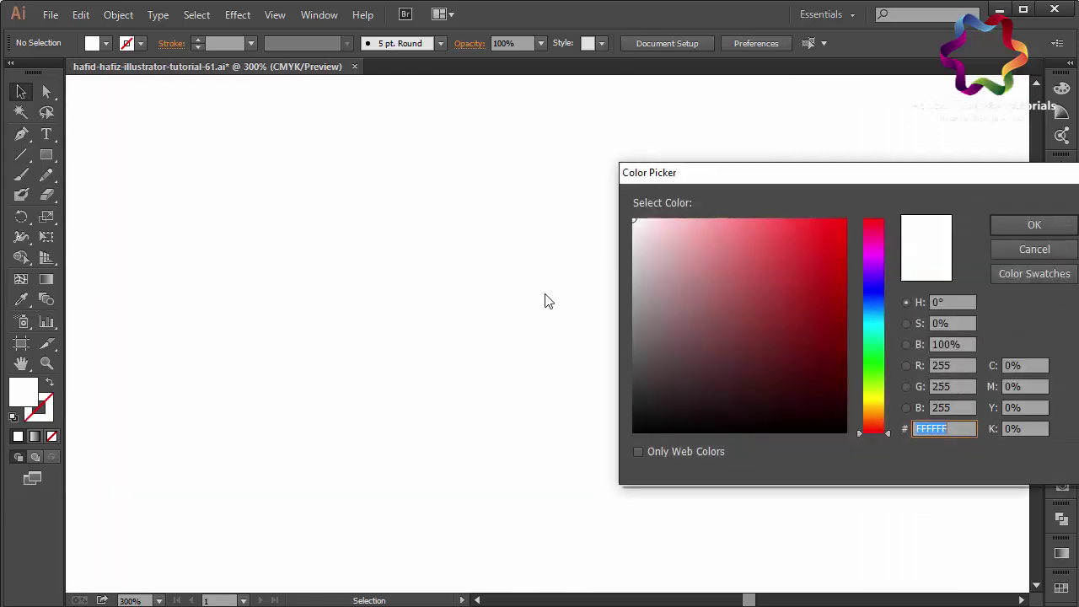
left_click_drag(776, 296, 634, 296)
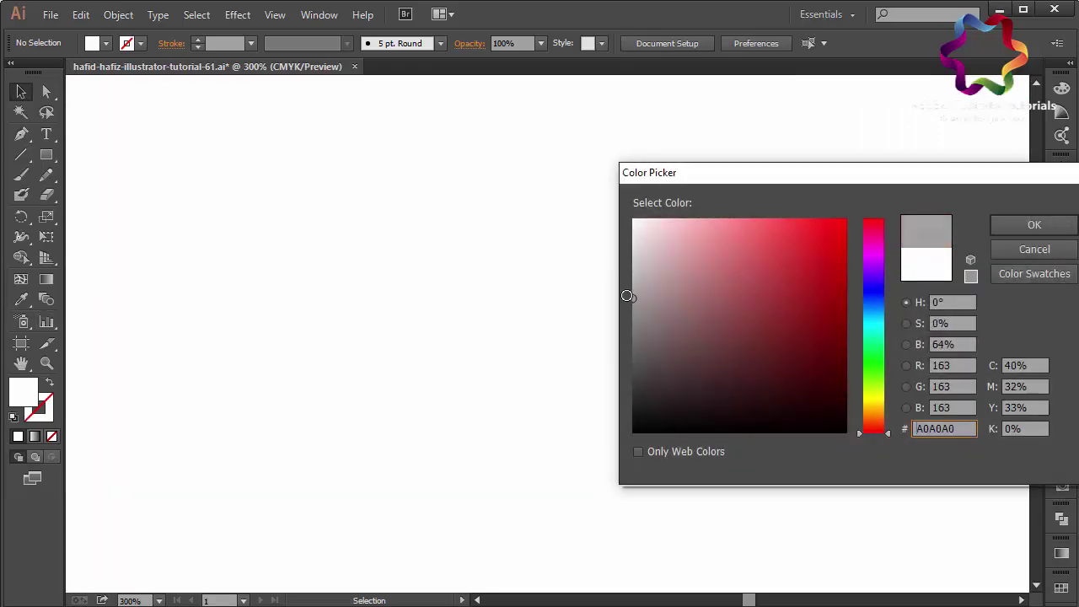
left_click(1014, 221)
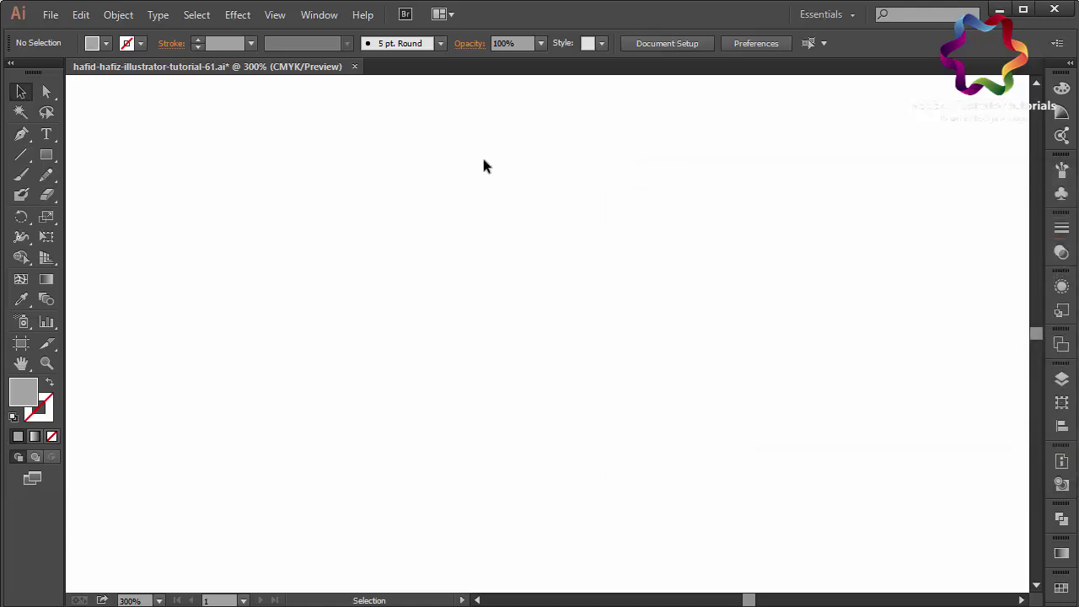
left_click(17, 136)
Draw a 141 px grey circle on the artboard, then deselect it
left_click(280, 218)
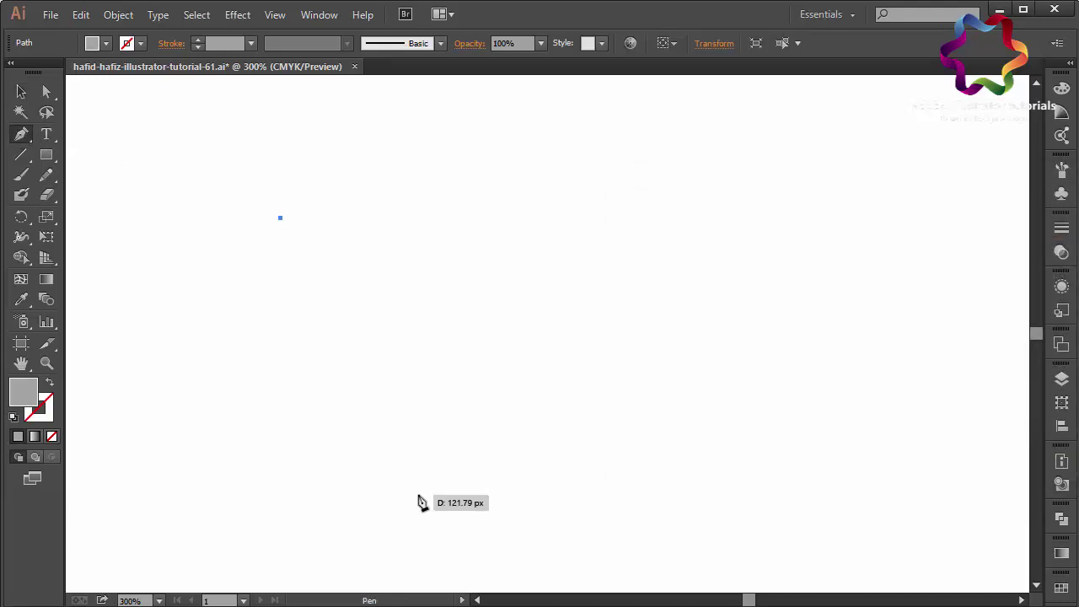
key("ctrl+minus")
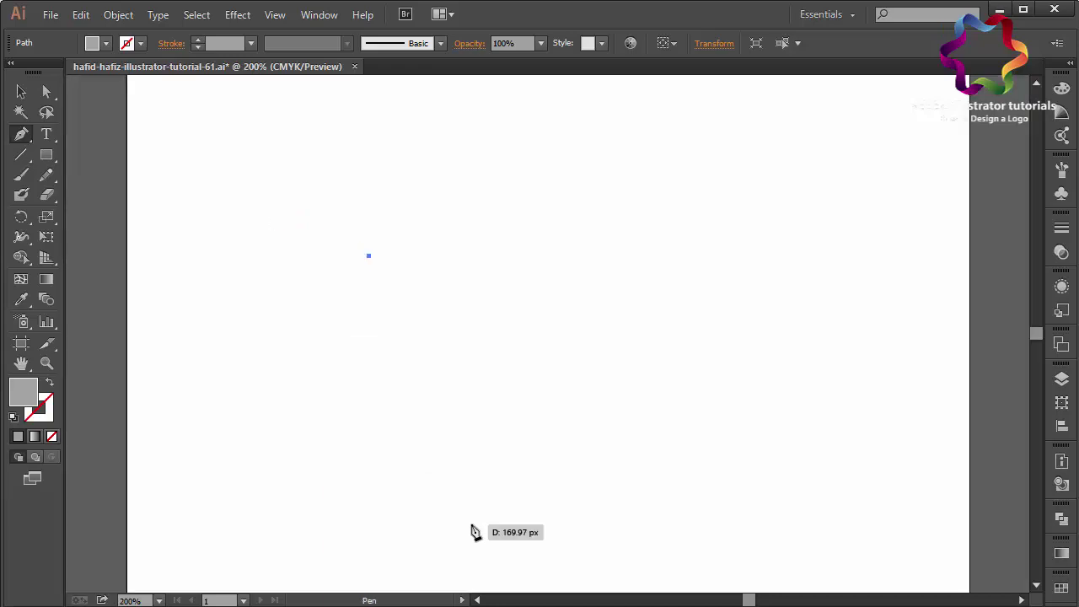
left_click(523, 470, "ctrl")
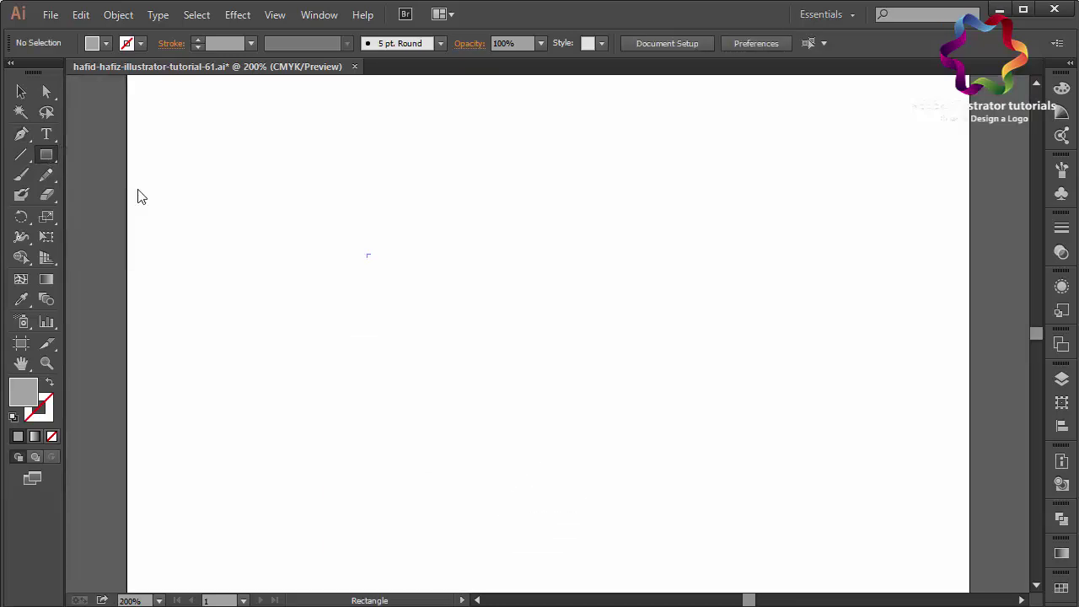
left_click_drag(310, 185, 547, 360)
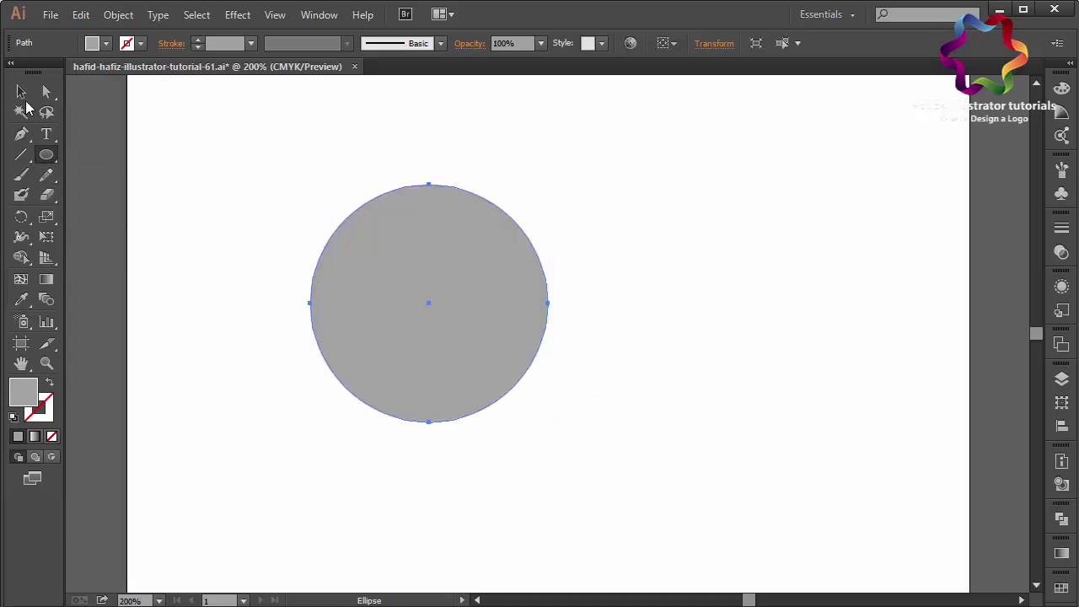
left_click(21, 92)
left_click(241, 231)
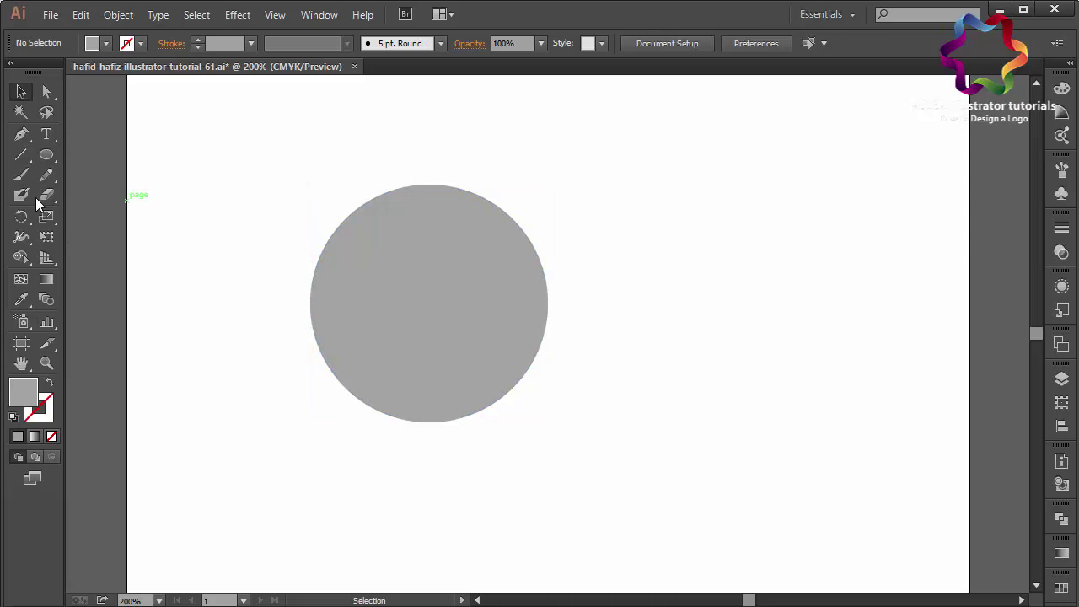
Set the fill colour to light grey #DDDDDD
double_click(21, 398)
left_click_drag(666, 318, 625, 246)
left_click(1006, 226)
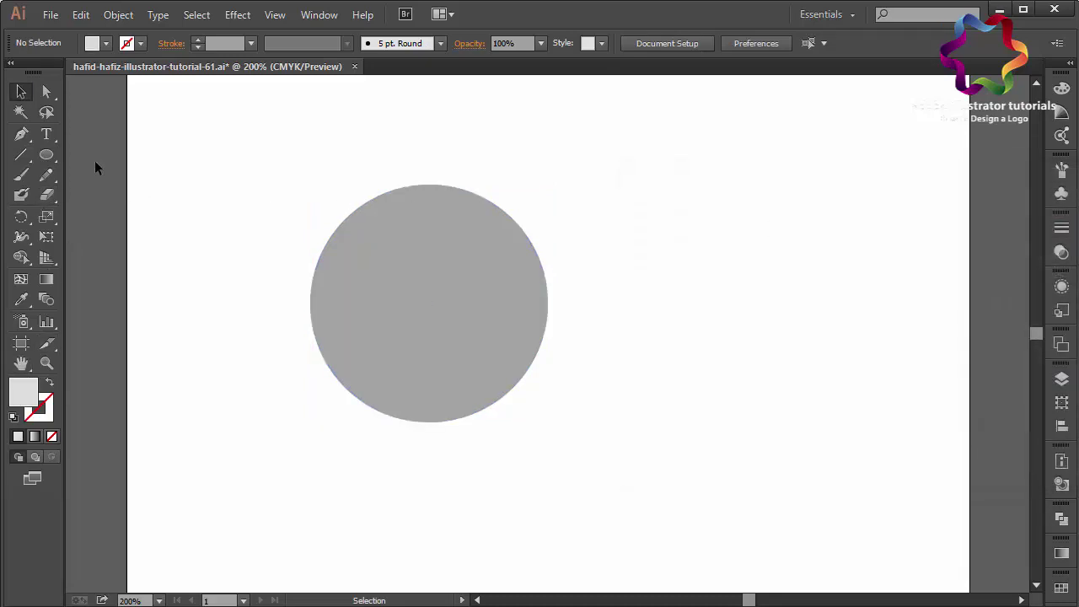
Start a pen path at the circle's upper-left edge and sketch curves, then undo back to the start
left_click(21, 138)
key("ctrl+plus")
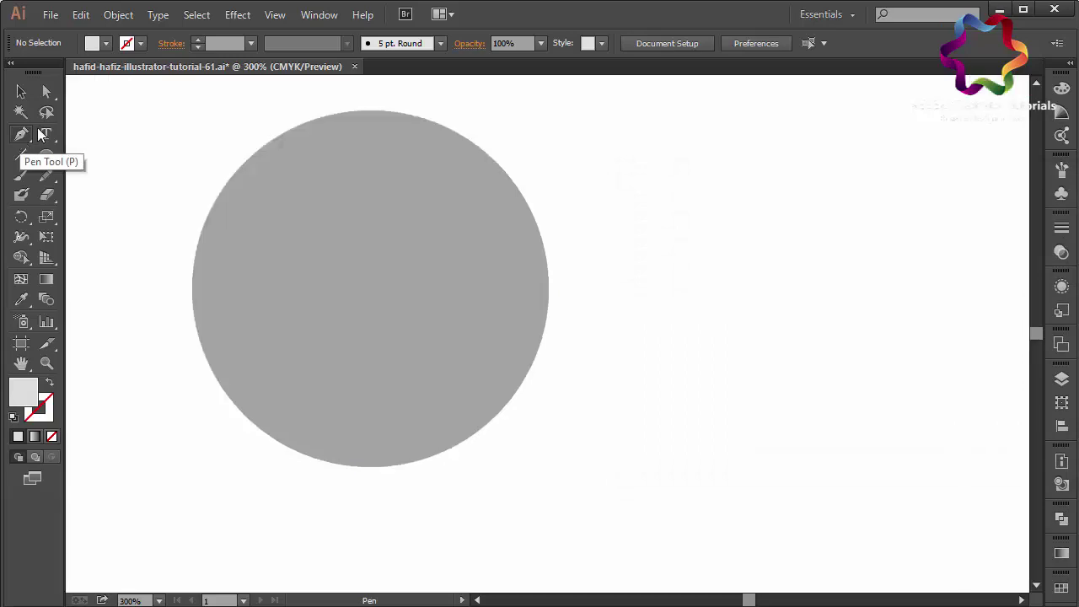
left_click(238, 170)
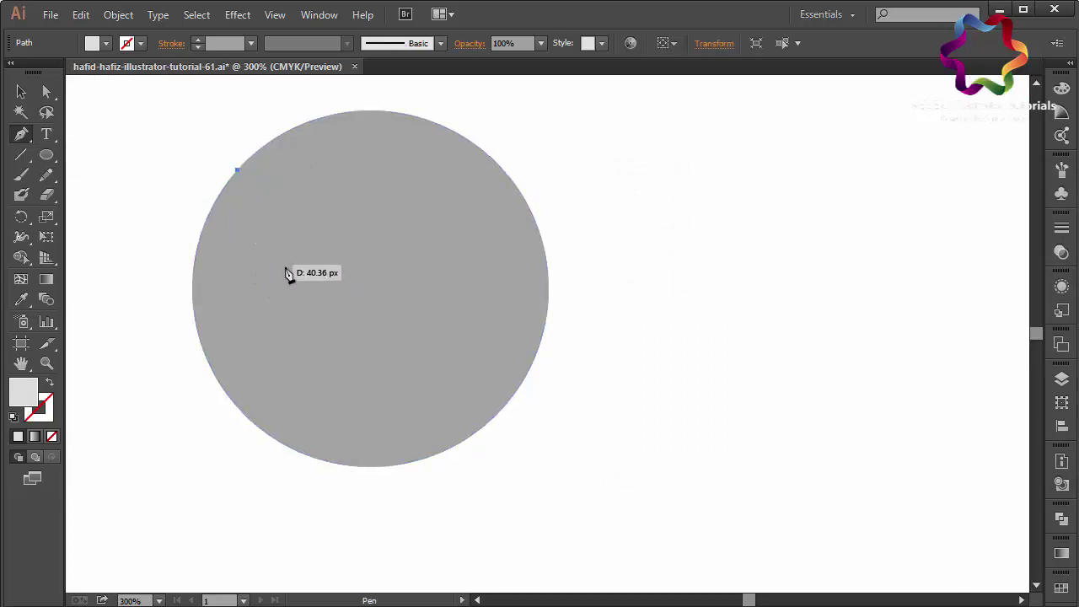
left_click(267, 304)
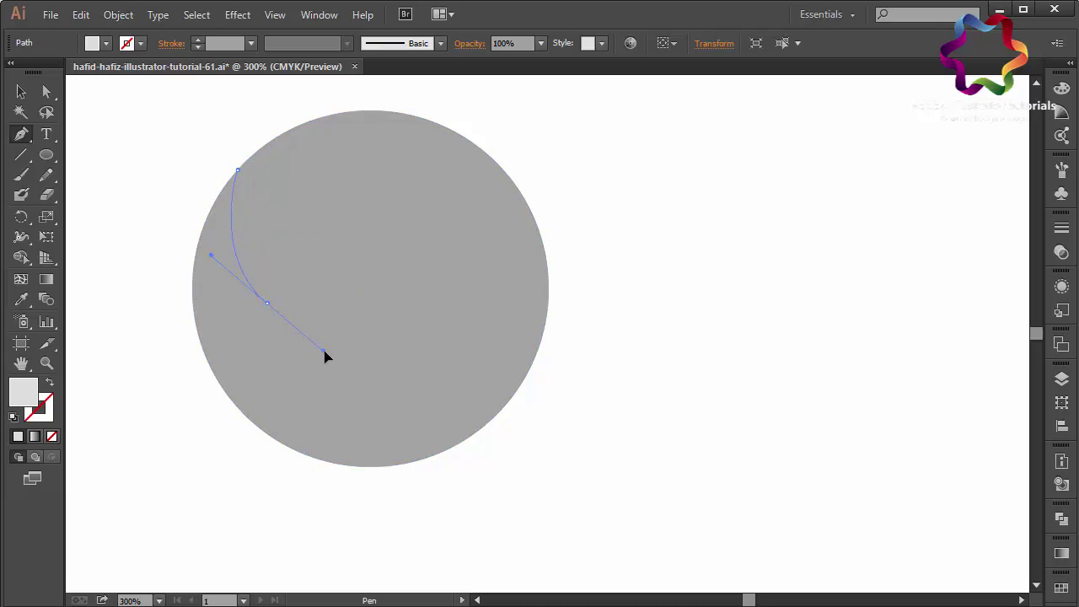
left_click_drag(326, 353, 331, 346)
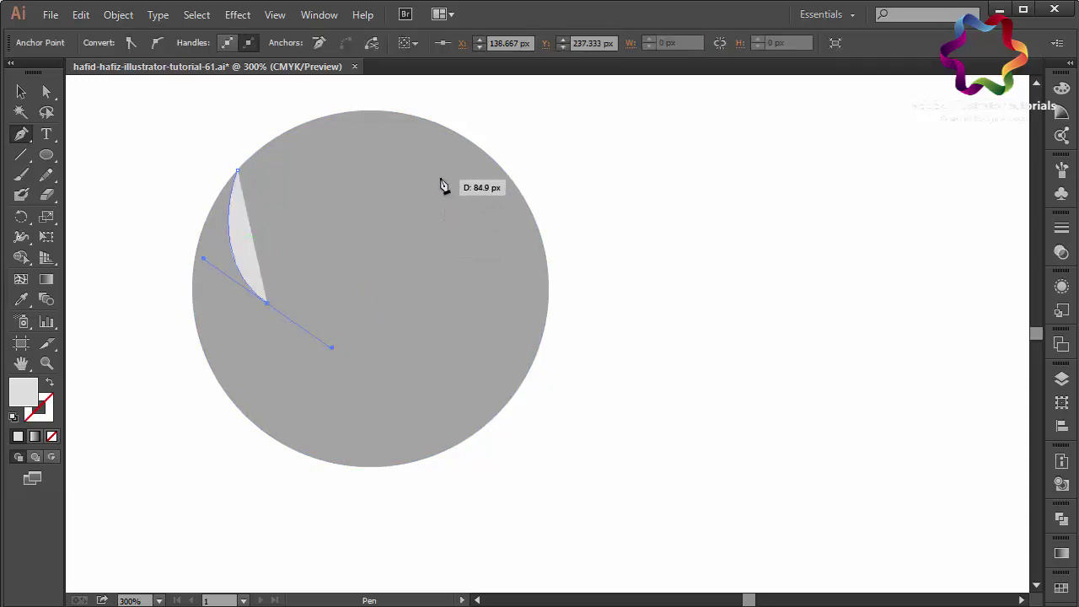
mouse_move(435, 194)
left_mouse_down()
mouse_move(498, 180)
mouse_move(483, 164)
left_mouse_up()
left_click_drag(435, 195, 436, 203)
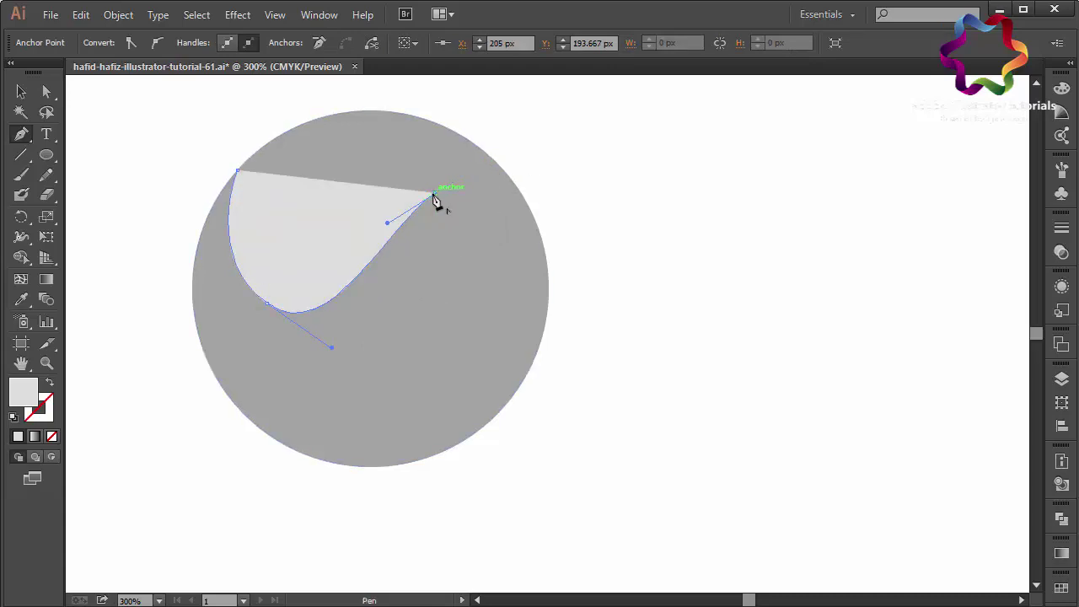
left_click(349, 329)
mouse_move(289, 398)
left_mouse_down()
mouse_move(307, 395)
mouse_move(284, 388)
left_mouse_up()
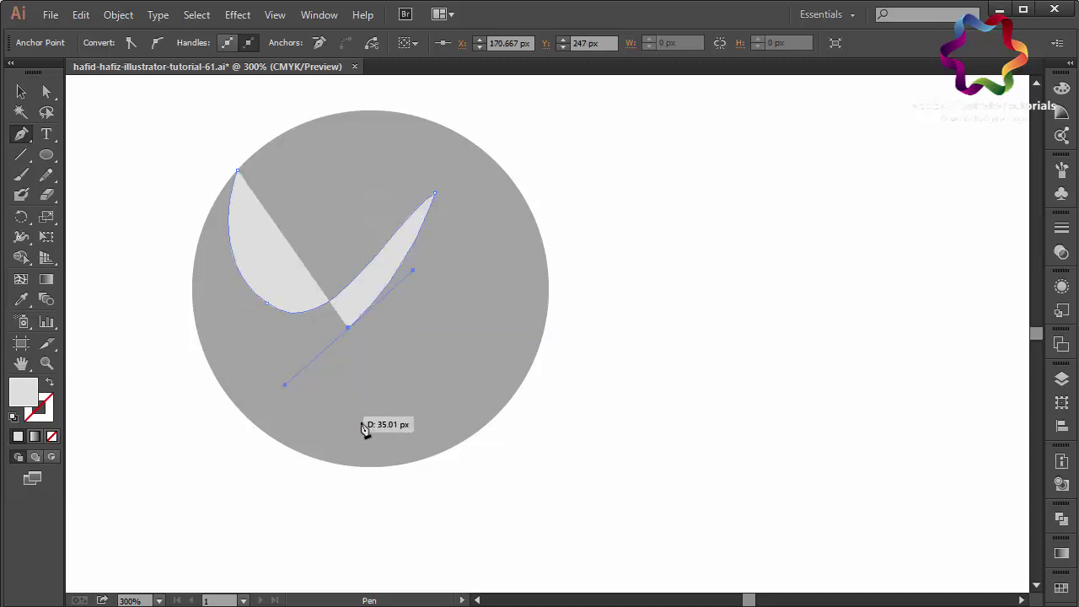
key("ctrl+z")
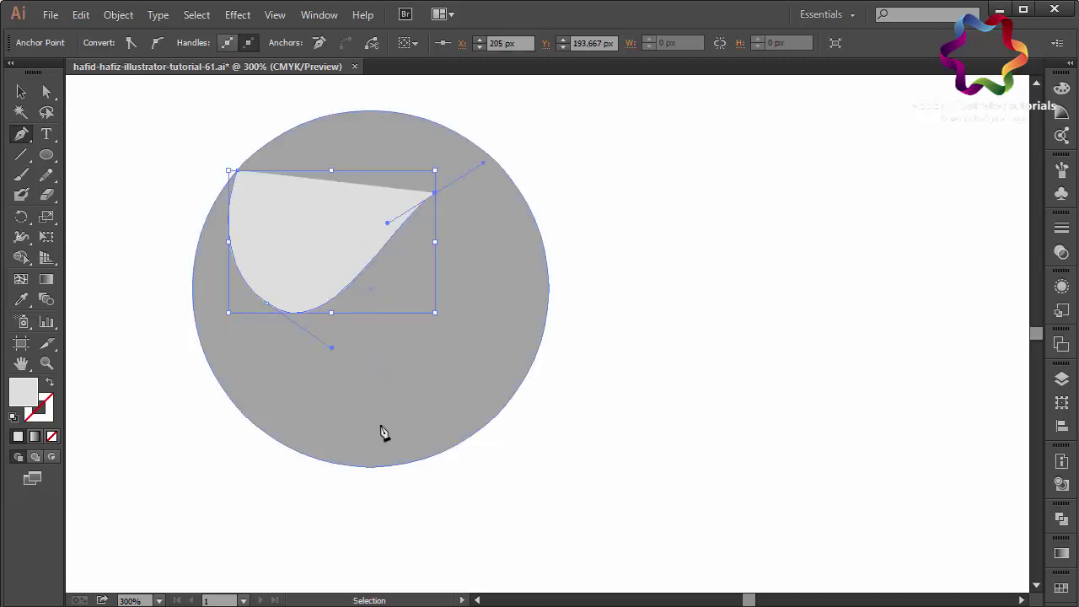
key("ctrl+z")
key("ctrl+z")
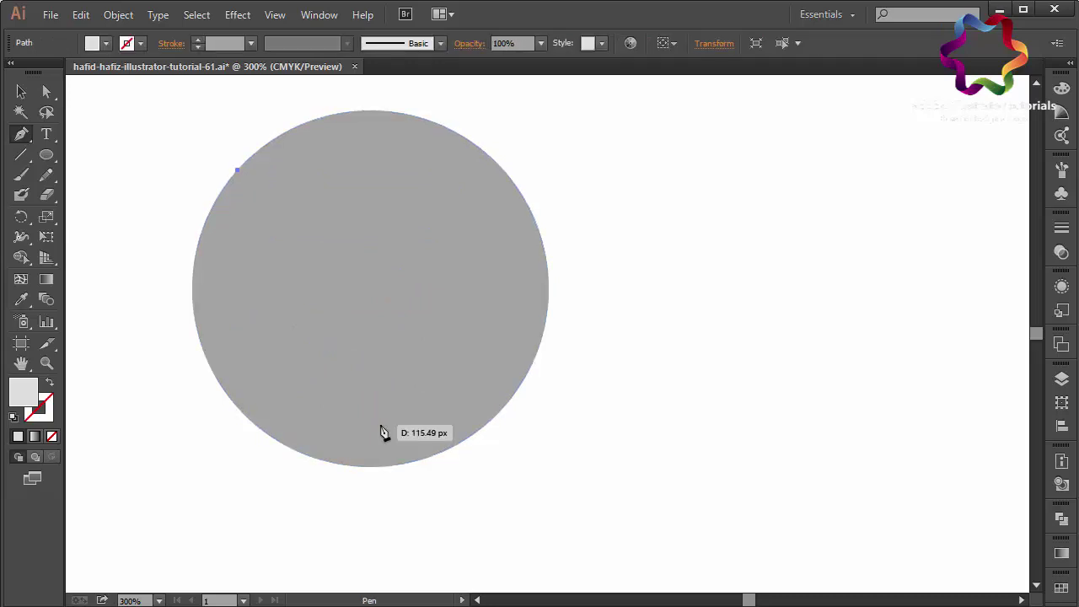
Redraw swooping curves through the circle, close the path with outside corners, and select the circle
left_click_drag(265, 271, 282, 284)
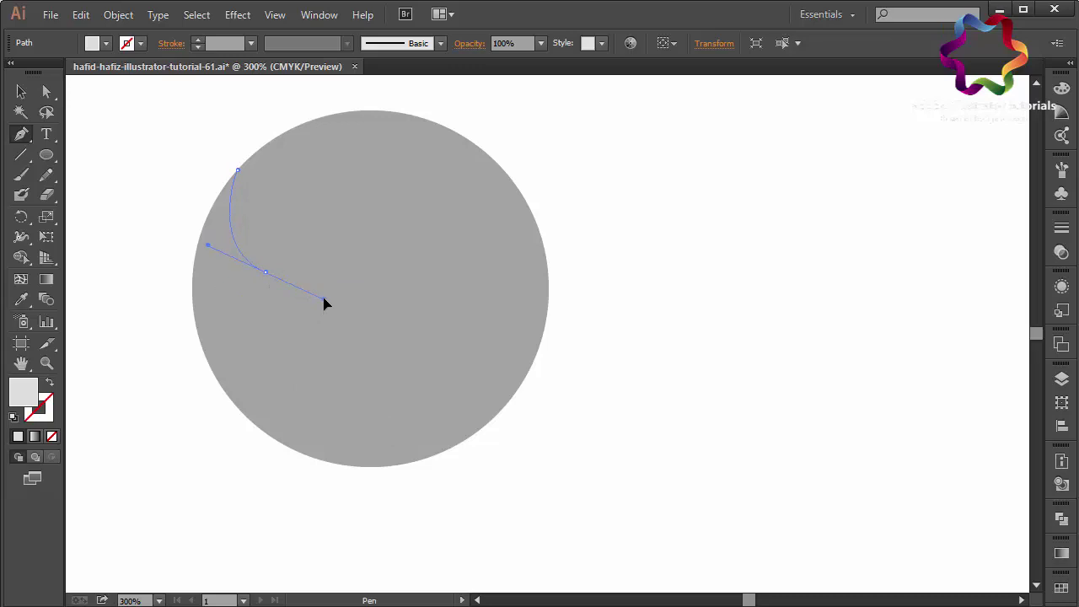
mouse_move(433, 200)
left_mouse_down()
mouse_move(468, 200)
mouse_move(504, 179)
left_mouse_up()
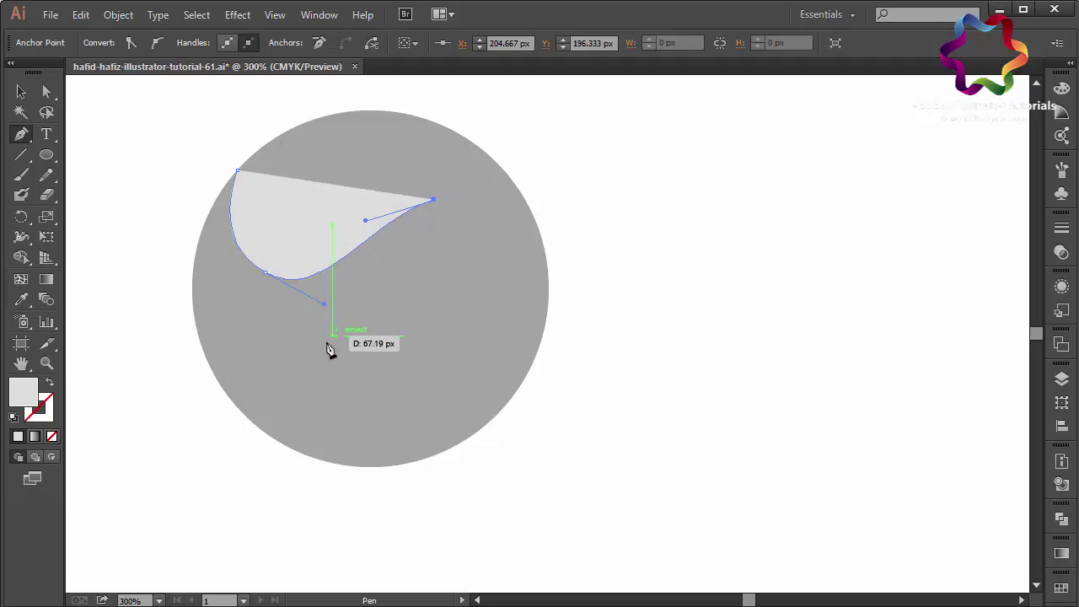
left_click_drag(321, 367, 311, 457)
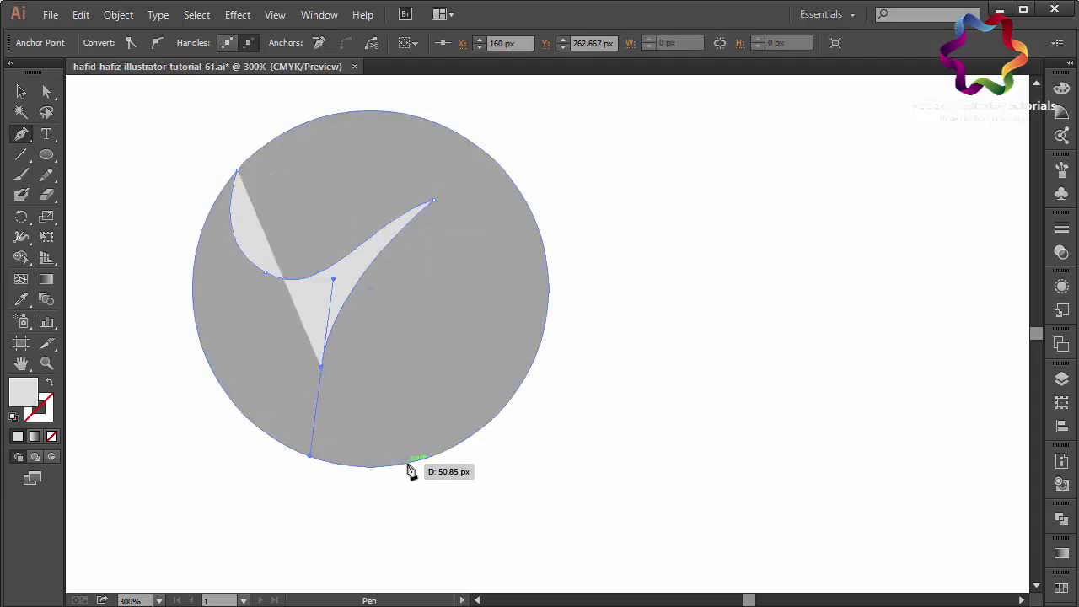
left_click_drag(408, 463, 431, 462)
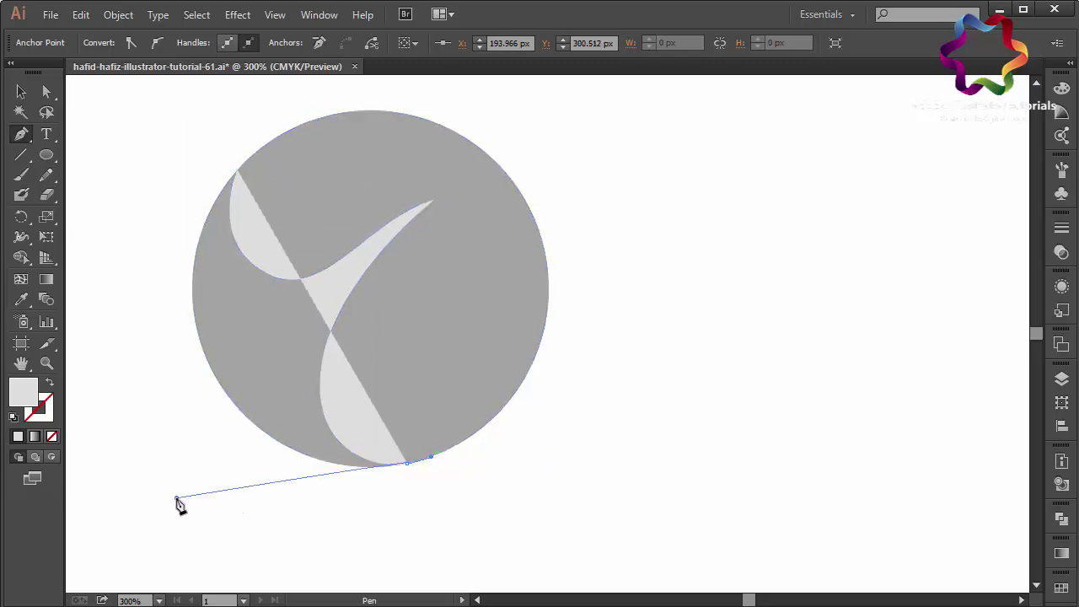
left_click(175, 498)
left_click(117, 181)
left_click(158, 120)
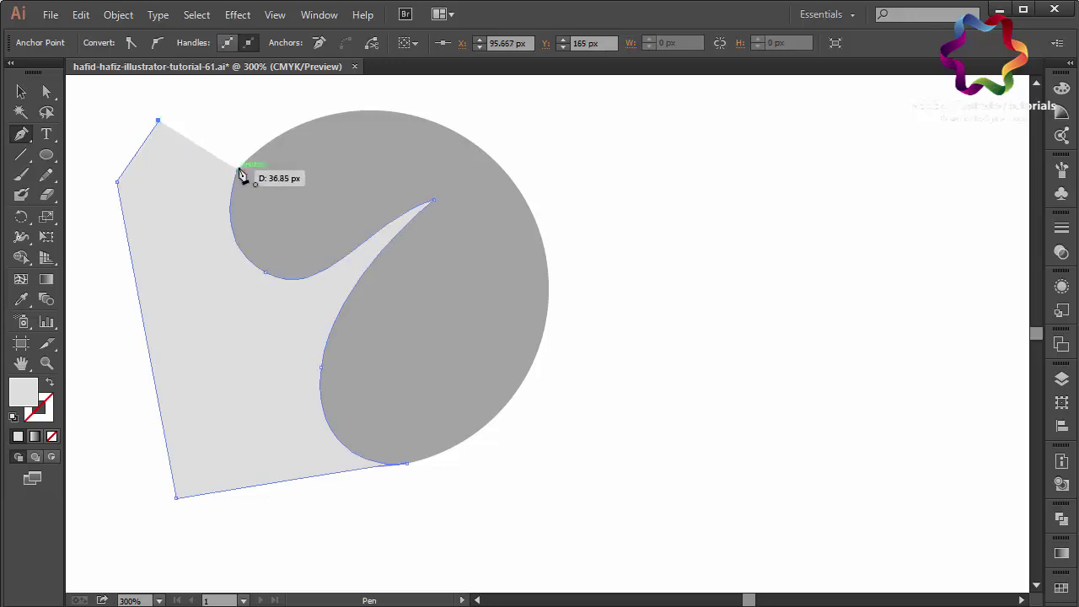
left_click(237, 170)
key("v")
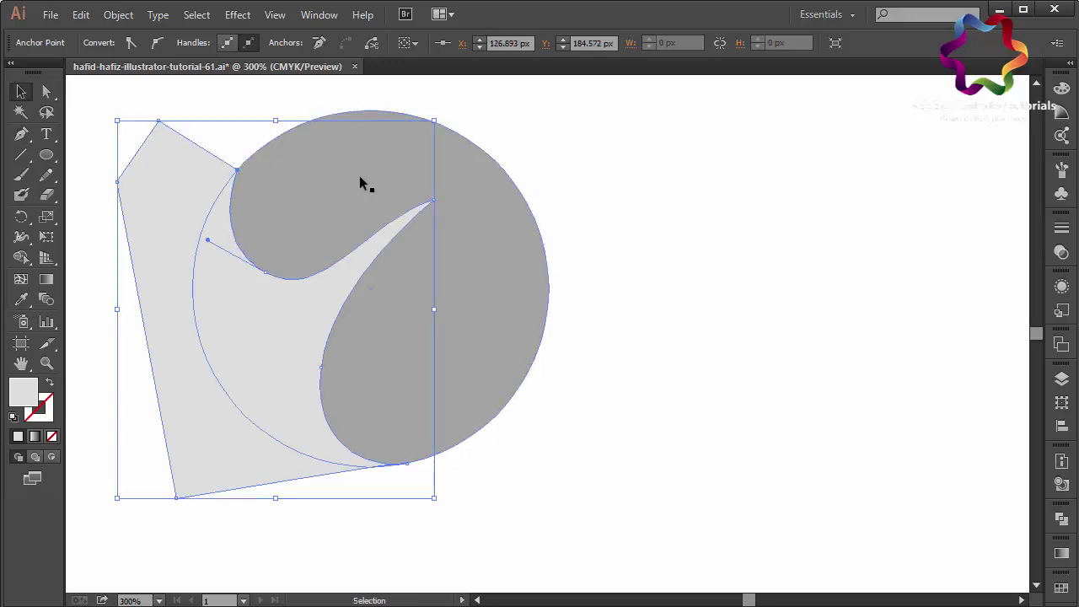
left_click(360, 178)
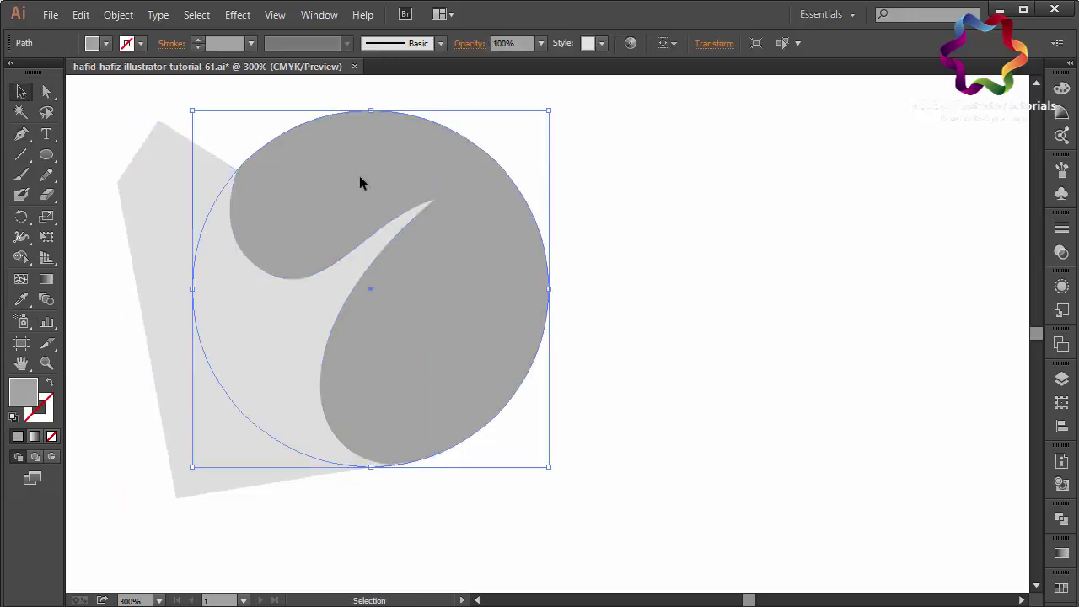
Paste a circle copy on top and intersect it with the light grey shape
left_click(80, 14)
left_click(116, 97)
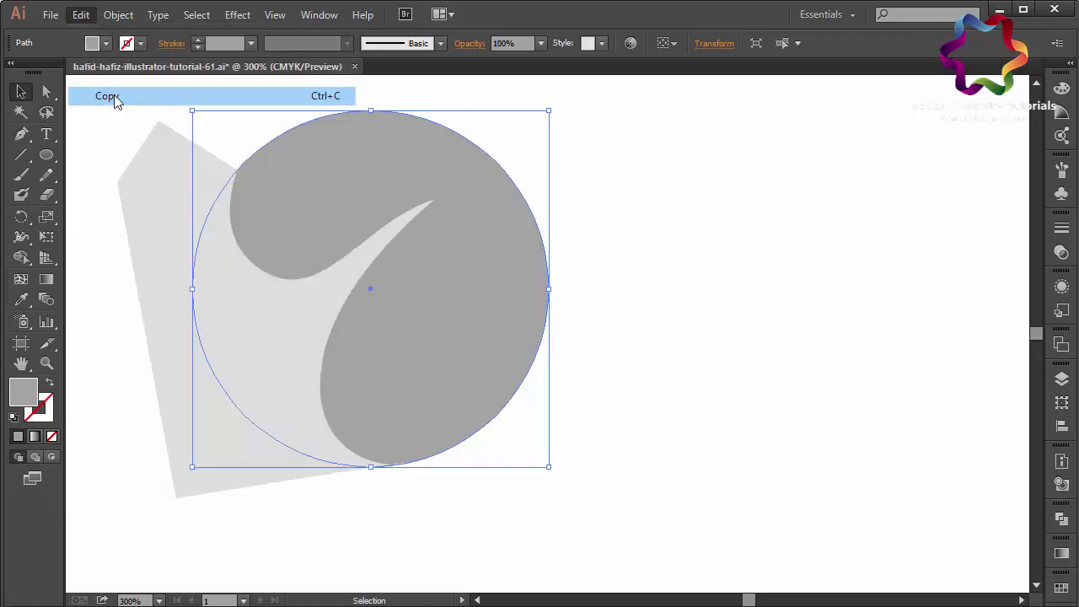
left_click(81, 14)
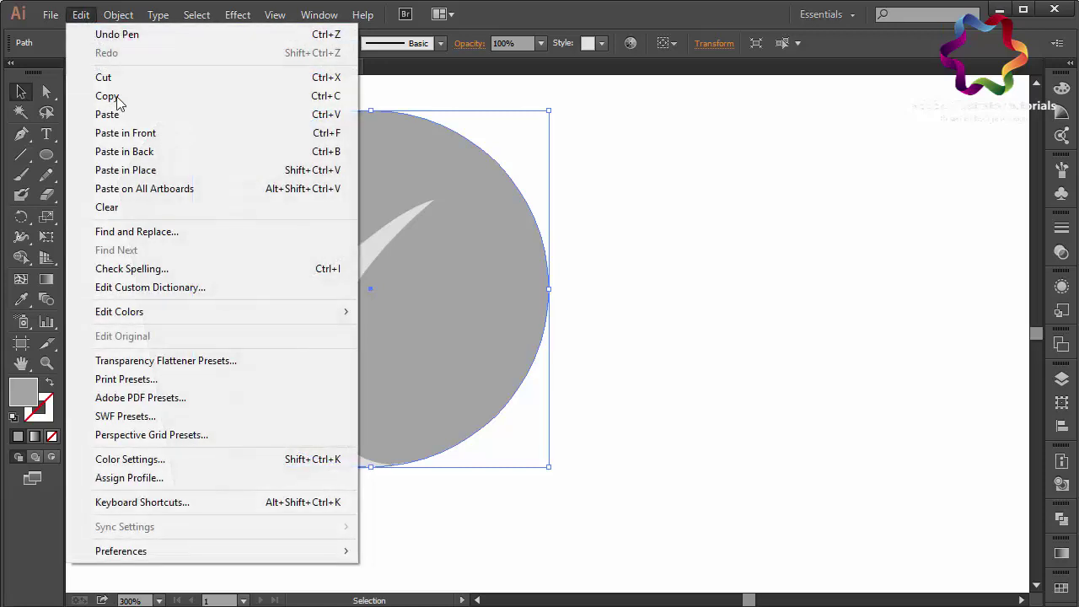
left_click(127, 132)
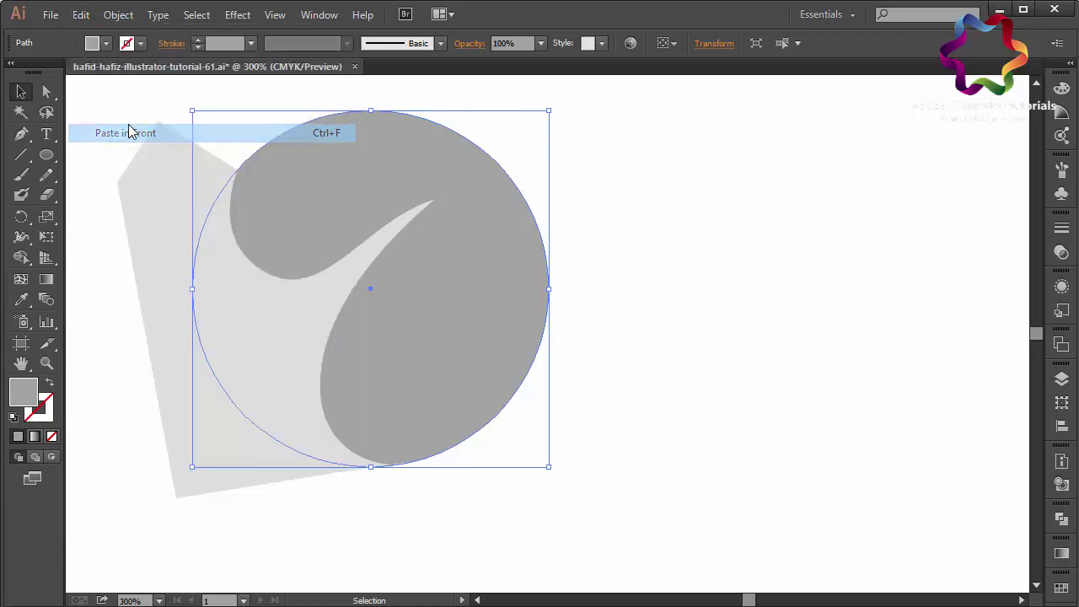
left_click(178, 206, "shift")
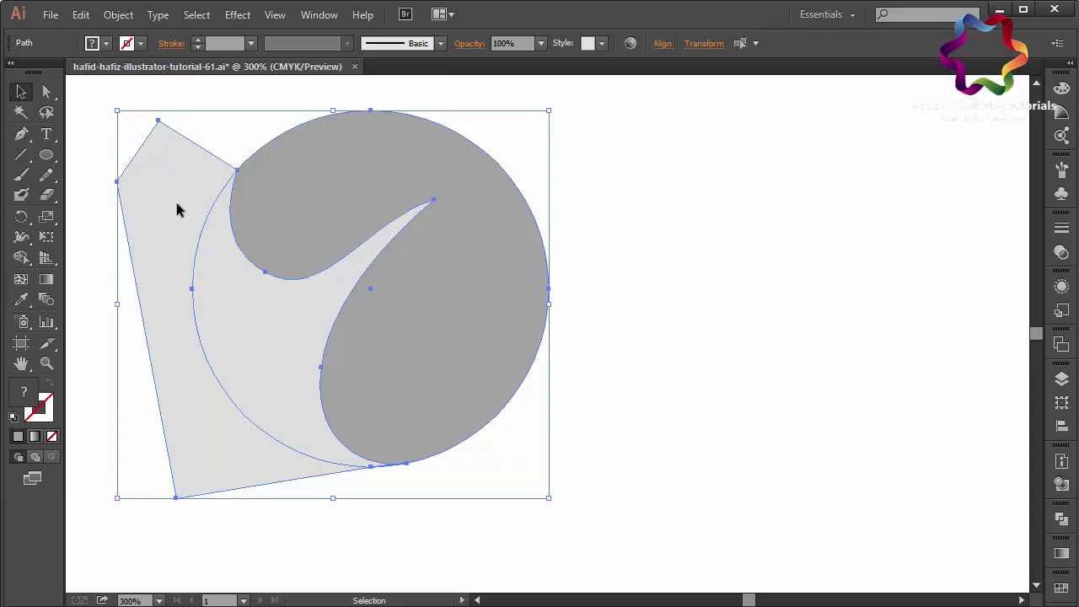
left_click(1062, 520)
left_click(935, 541)
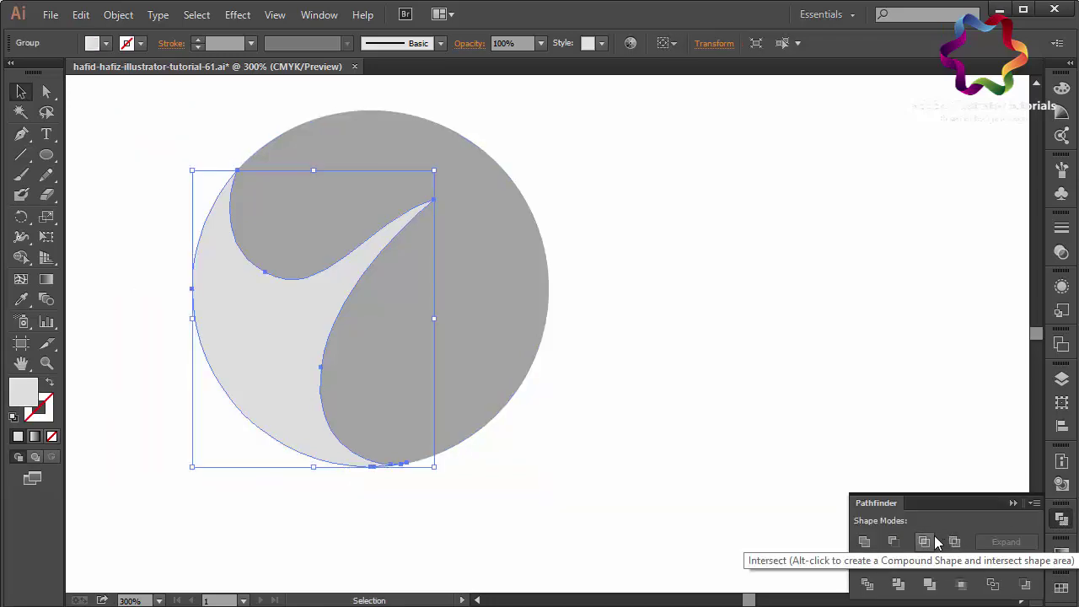
Reshape the swoosh's inner curve by pulling its anchor down-left and rotating its handle
left_click(47, 91)
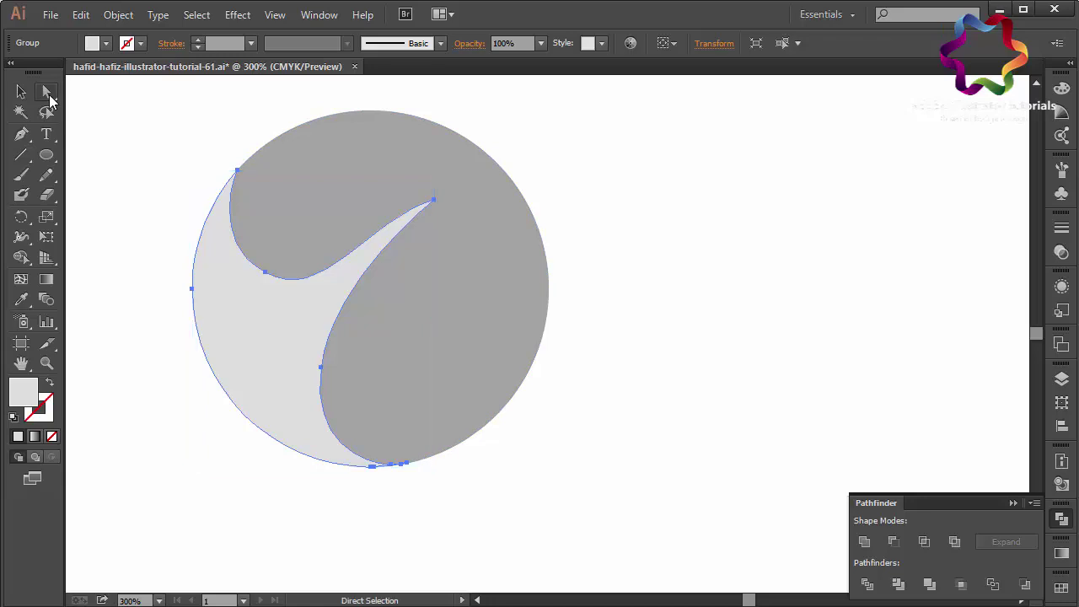
left_click_drag(266, 278, 271, 273)
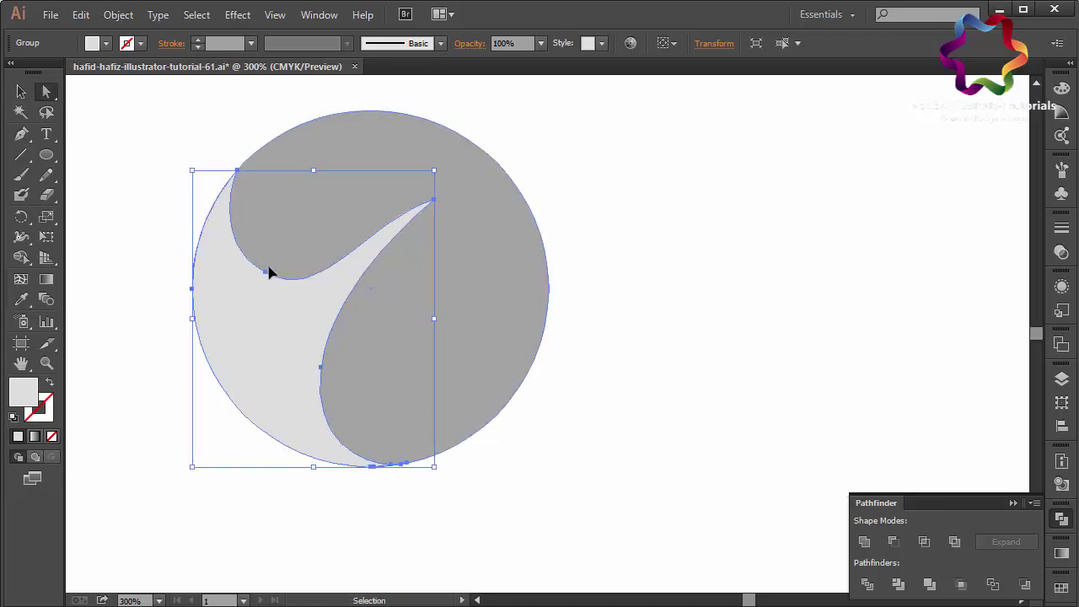
key("ctrl+z")
left_click_drag(267, 277, 250, 294)
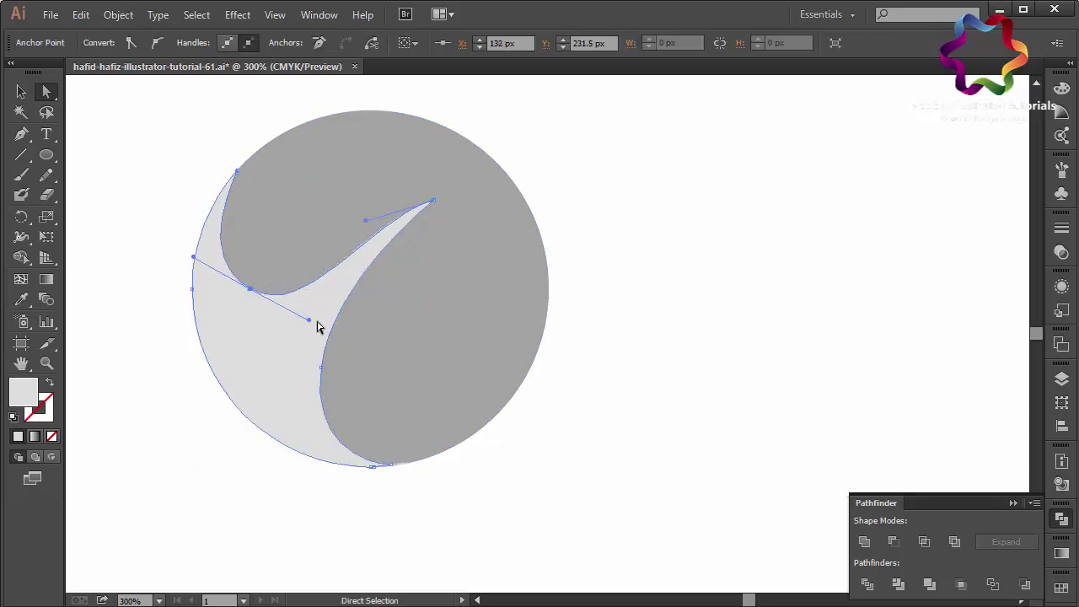
left_click_drag(310, 321, 314, 312)
Draw a small circle for the head and move it up-left into the dark lobe
left_click(116, 310)
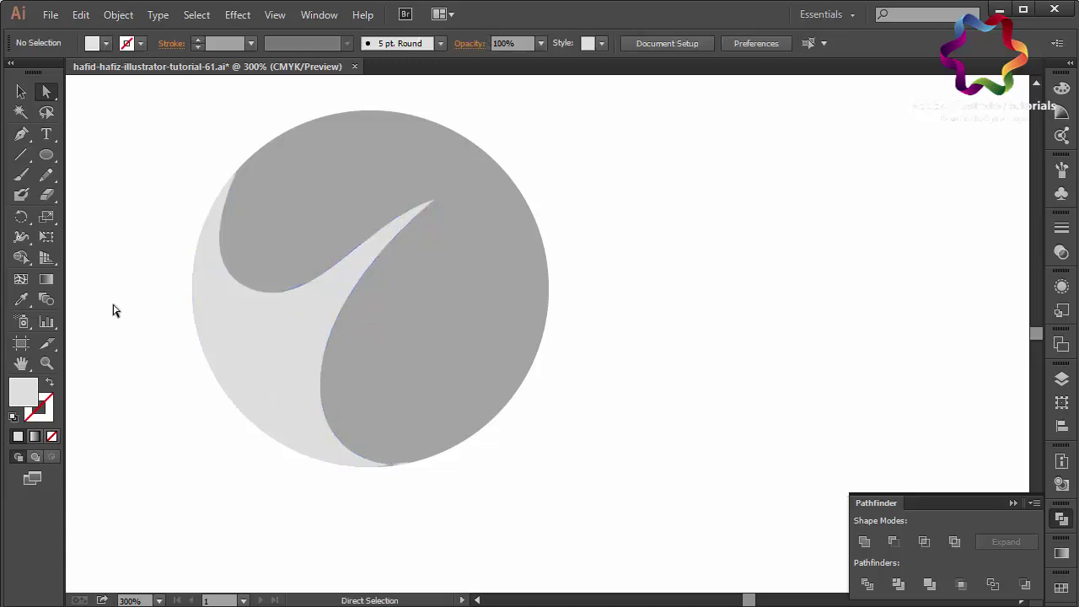
left_click(50, 159)
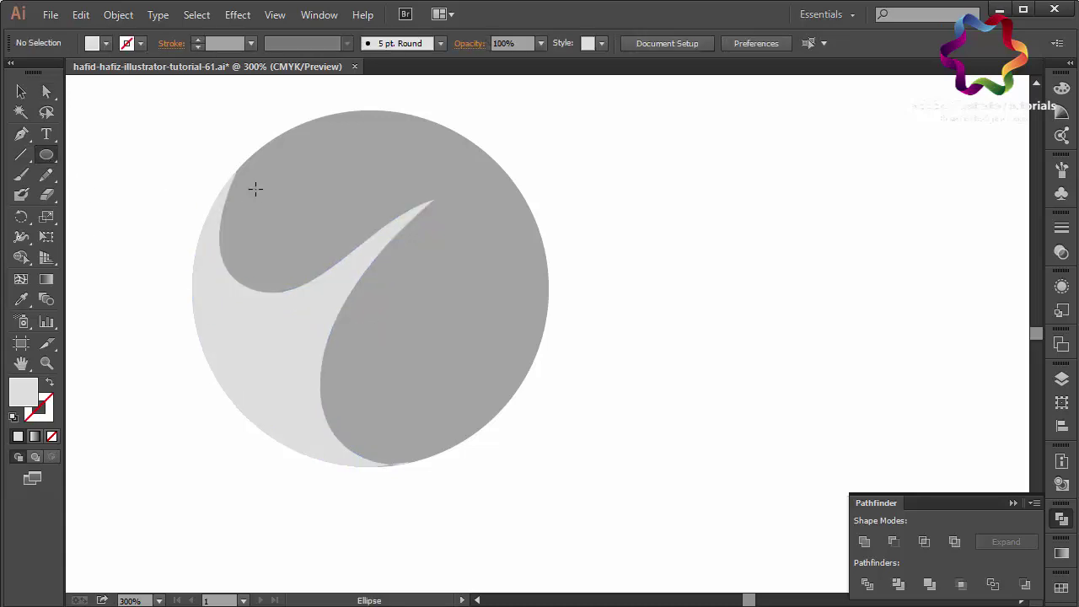
left_click_drag(256, 171, 335, 272)
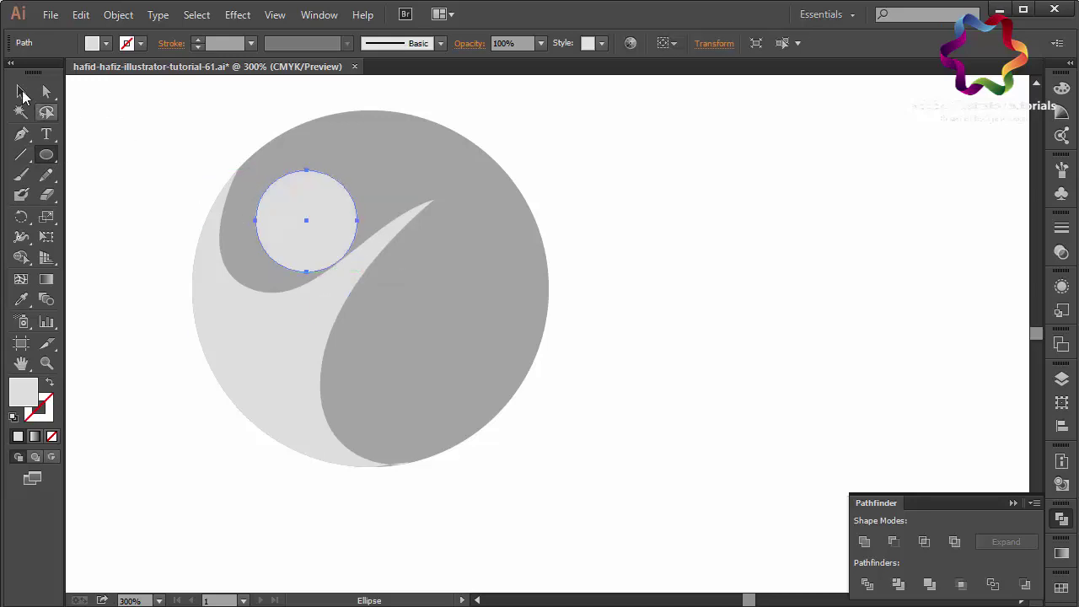
left_click(21, 92)
left_click_drag(295, 221, 274, 213)
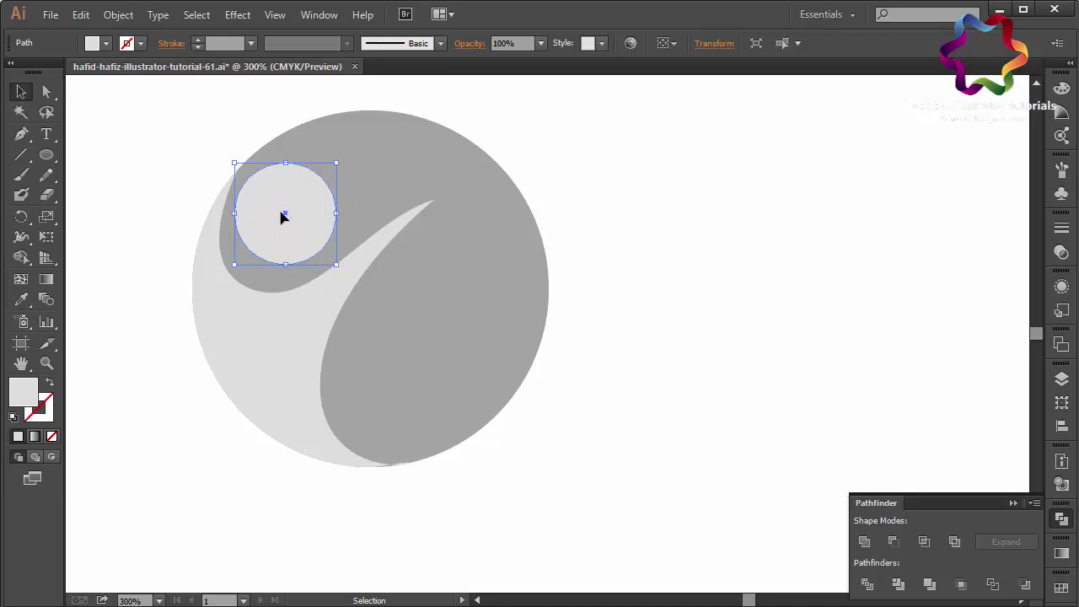
left_click(160, 211)
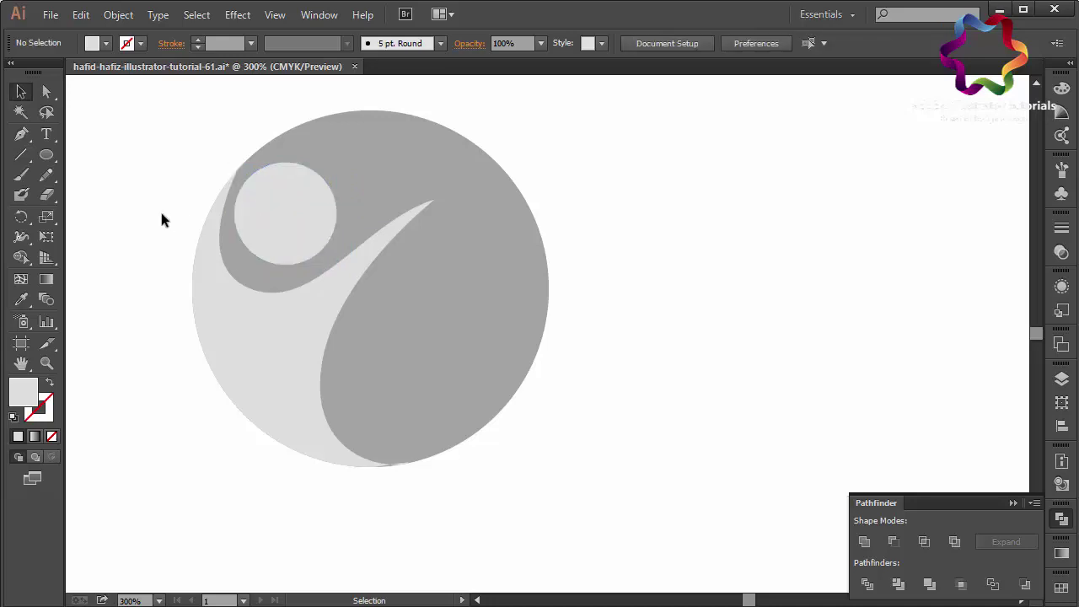
Pen-draw a closed shape from the swoosh edge around the circle's lower right and beyond
left_click(21, 134)
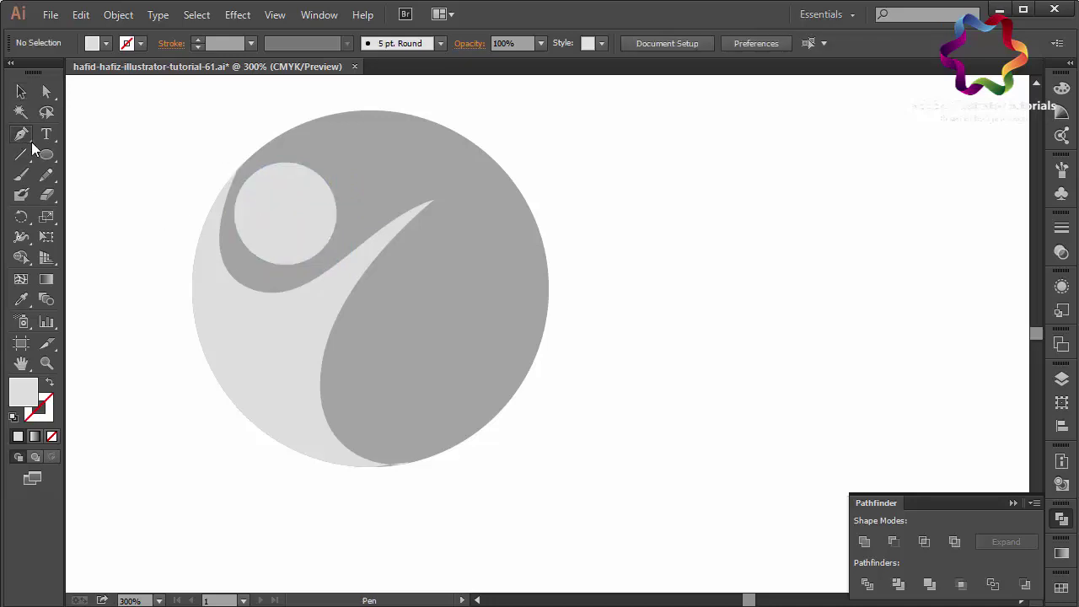
left_click(327, 342)
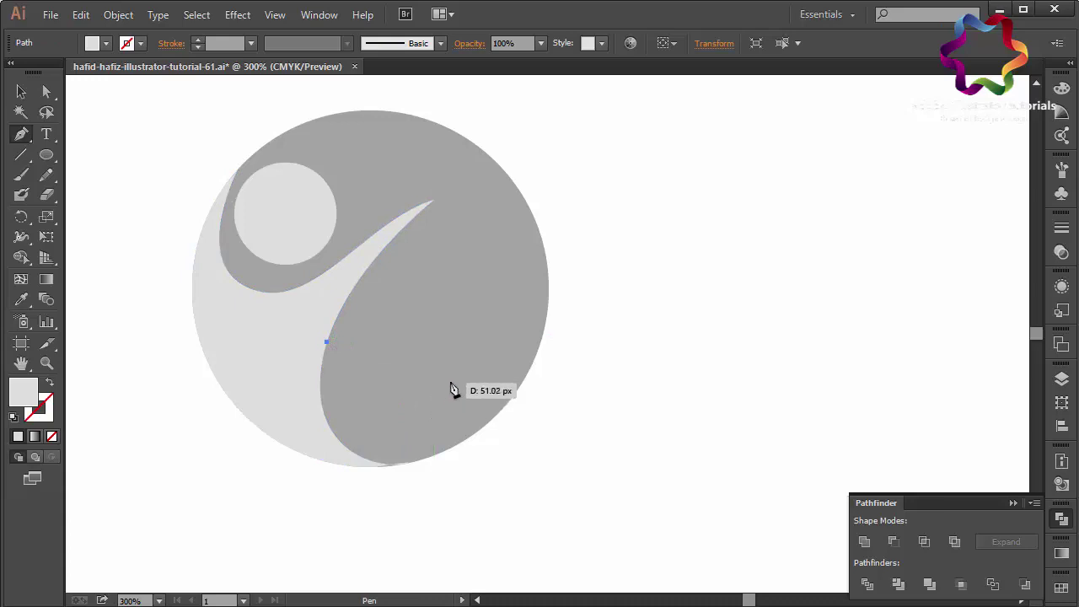
mouse_move(451, 370)
left_mouse_down()
mouse_move(524, 326)
mouse_move(540, 341)
mouse_move(562, 332)
mouse_move(532, 301)
mouse_move(521, 303)
mouse_move(588, 308)
left_mouse_up()
key("ctrl+z")
key("ctrl+z")
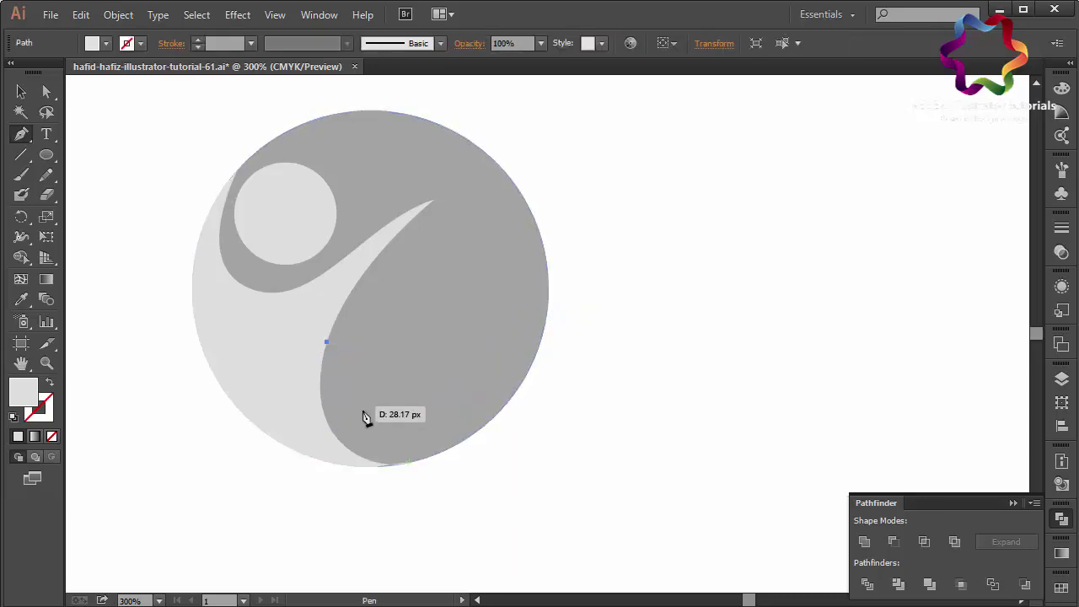
left_click_drag(390, 402, 455, 414)
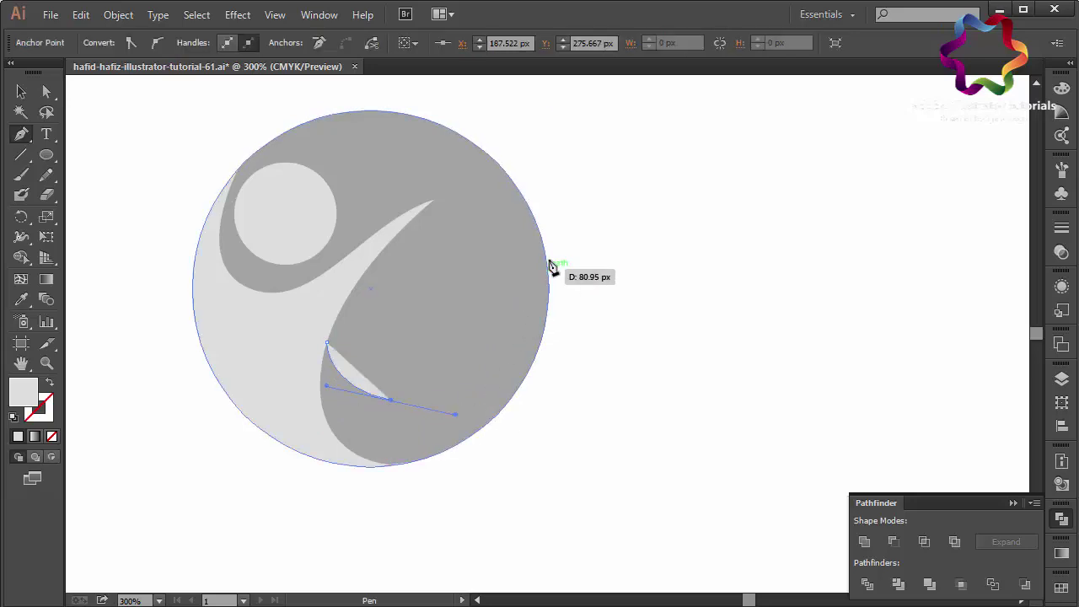
left_click_drag(532, 213, 506, 105)
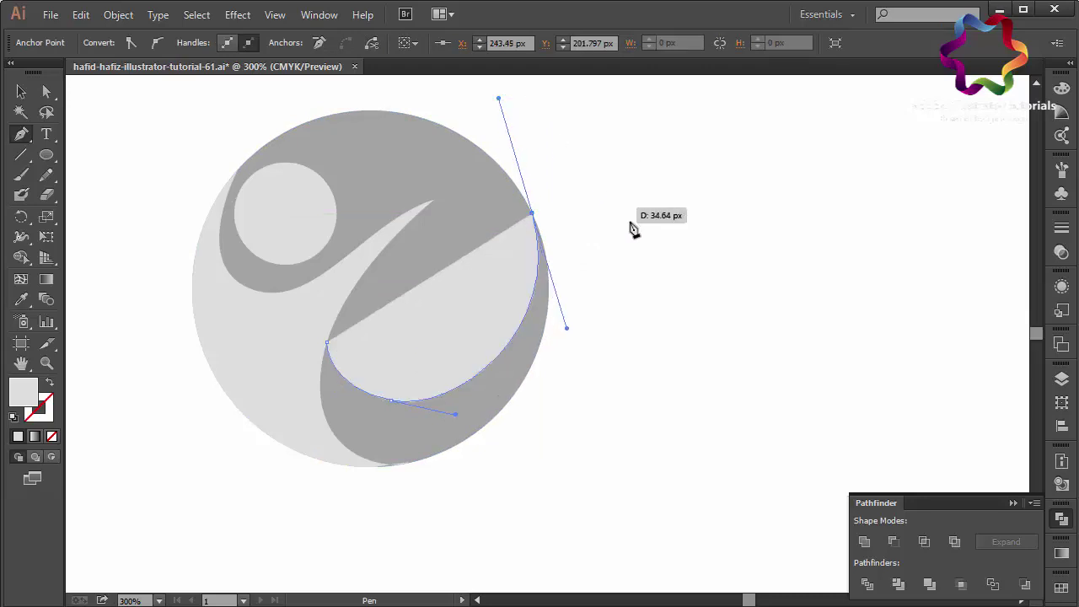
left_click(672, 288)
left_click(605, 456)
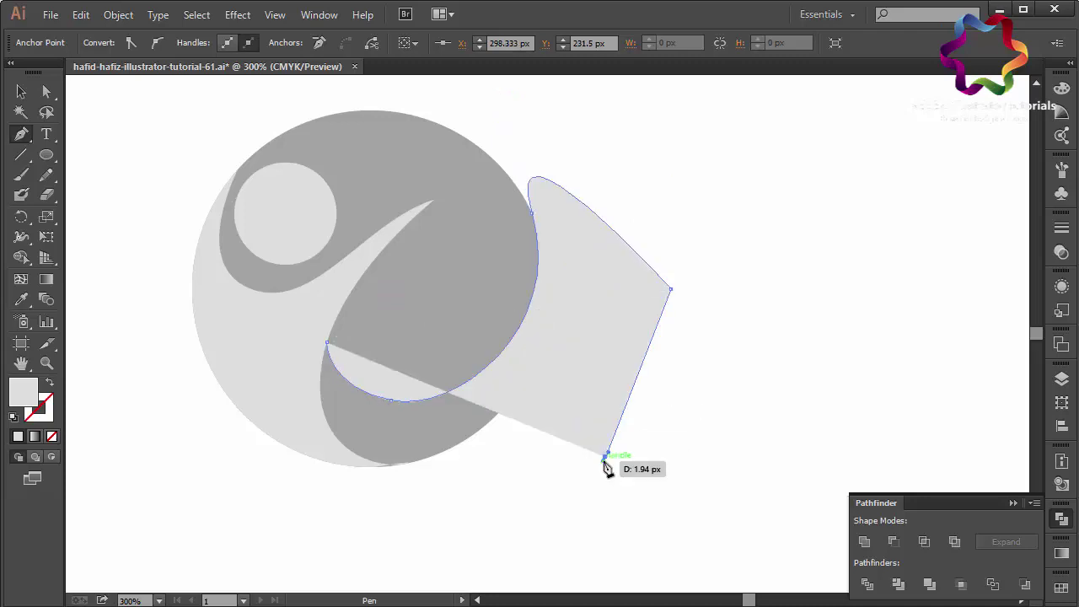
left_click(420, 489)
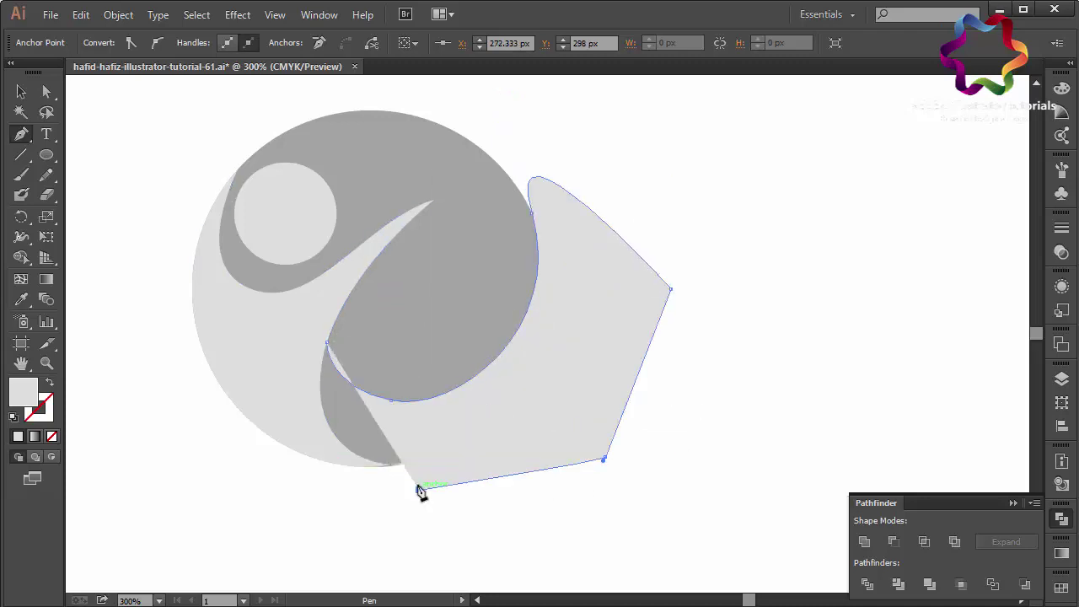
left_click(391, 463)
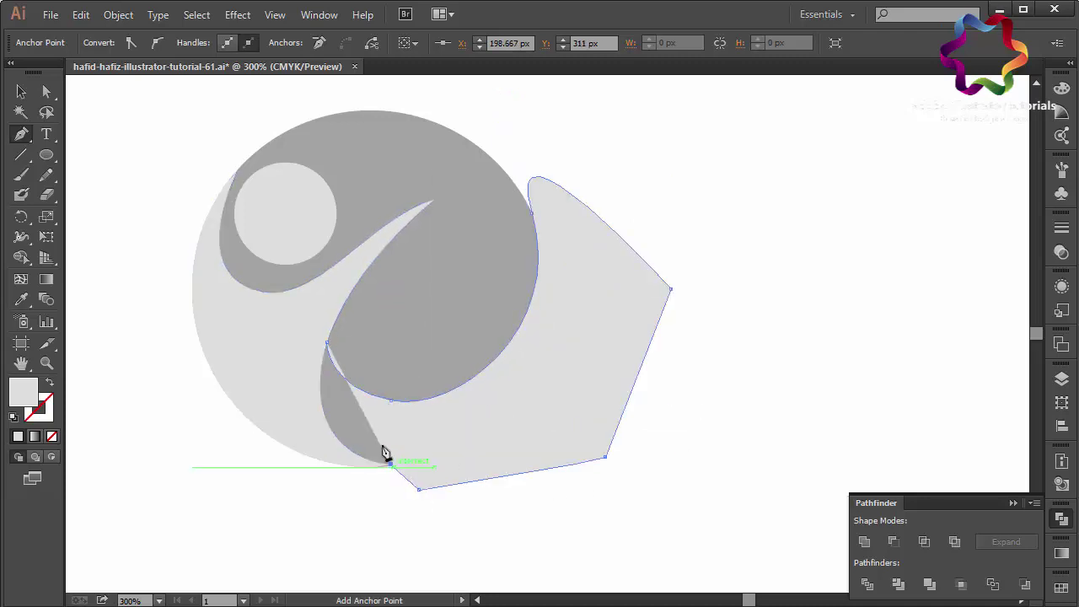
mouse_move(328, 344)
left_mouse_down()
mouse_move(354, 226)
mouse_move(365, 230)
left_mouse_up()
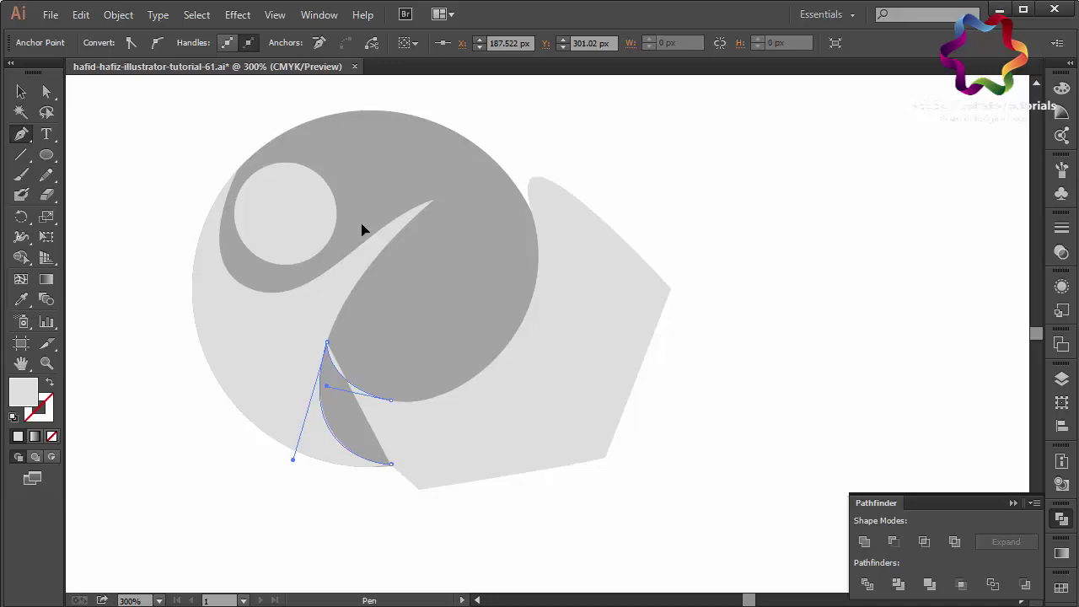
left_click_drag(364, 229, 365, 229)
Ungroup the swoosh group and select the big circle
left_click(22, 91)
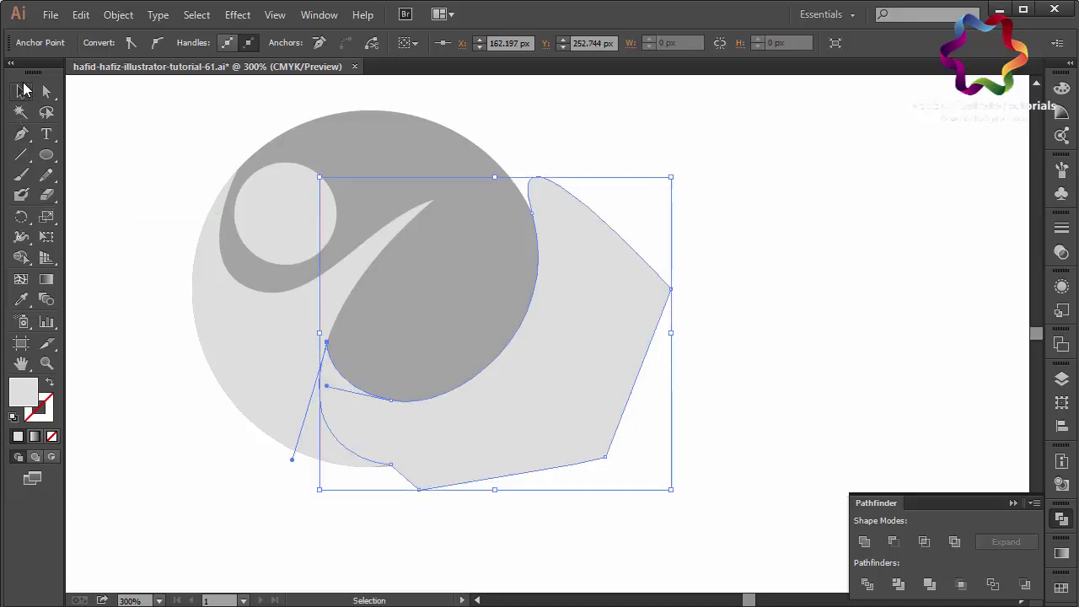
left_click(401, 172)
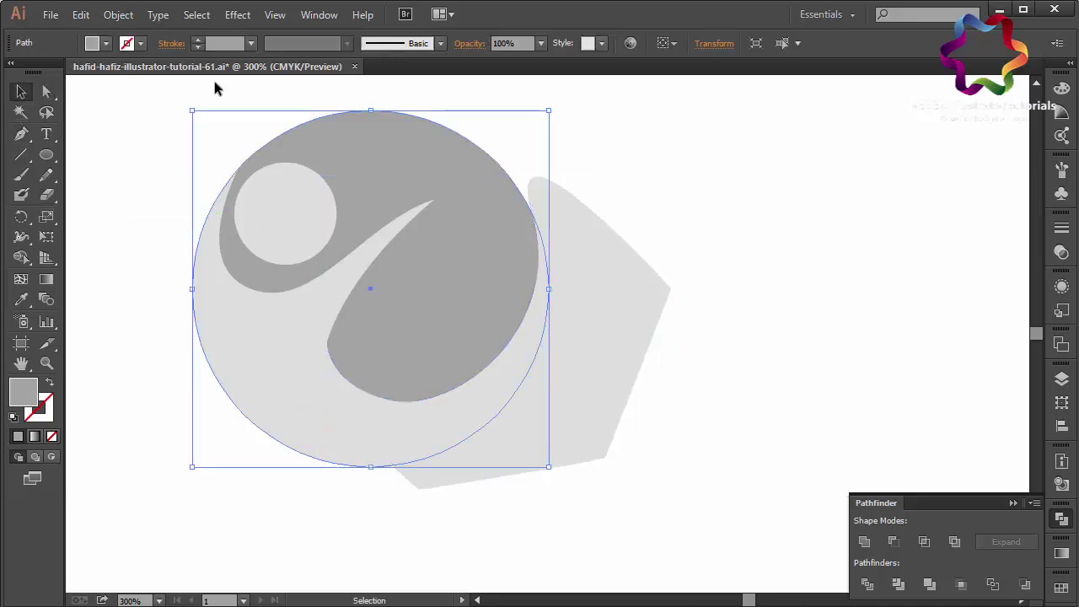
right_click(292, 329)
left_click(345, 339)
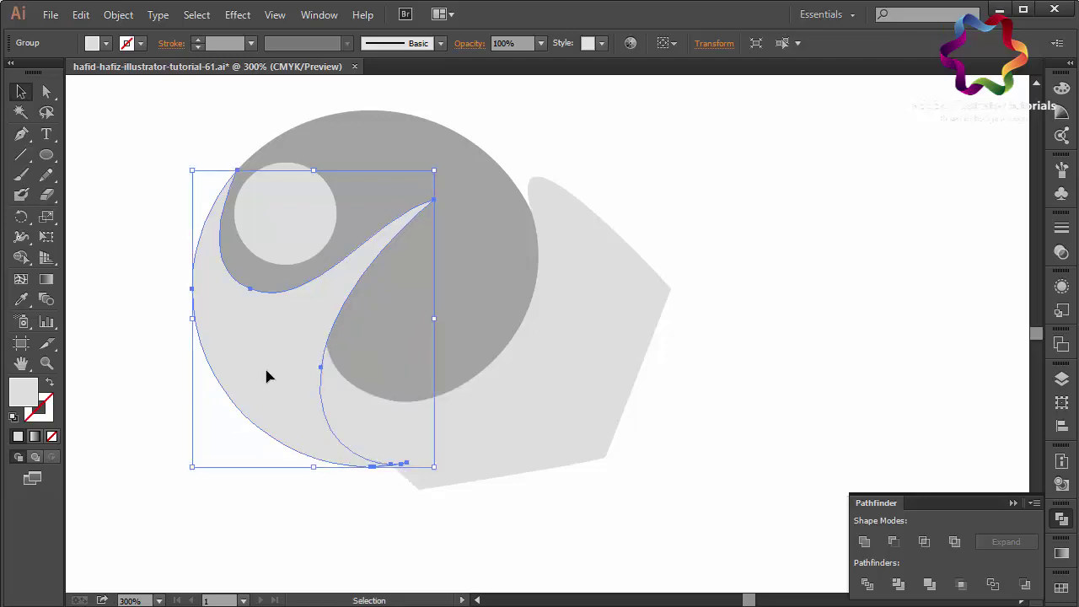
right_click(267, 371)
left_click(300, 469)
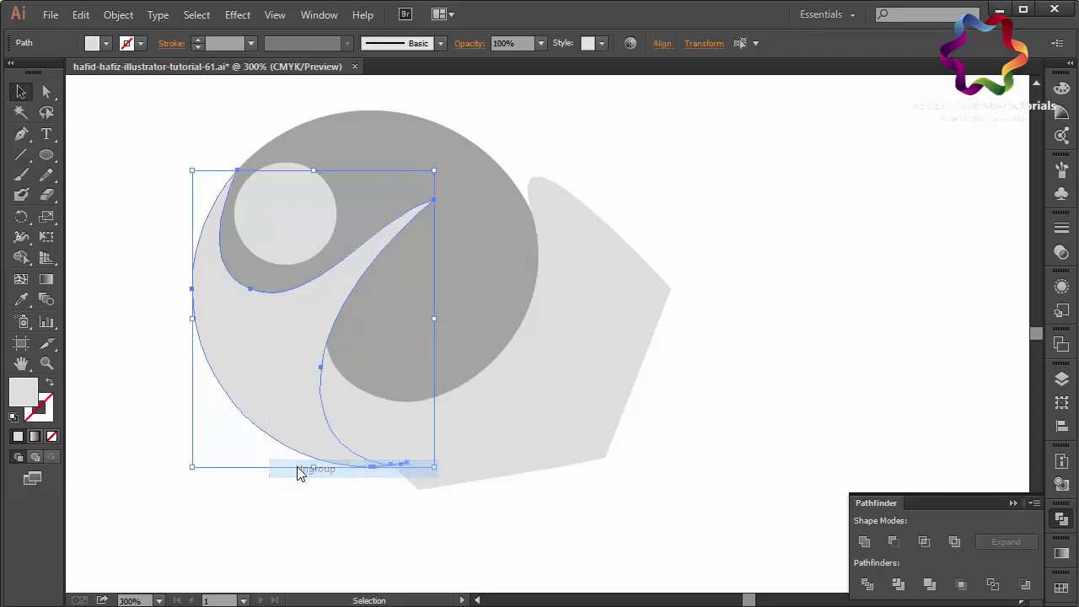
left_click(283, 405)
key("ctrl+shift+a")
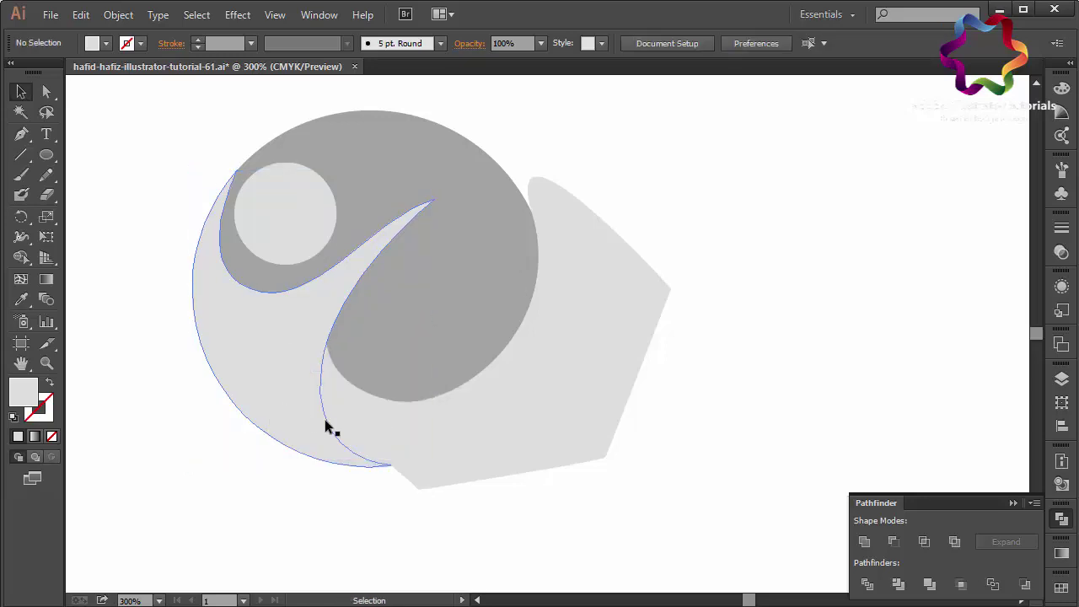
left_click_drag(422, 338, 421, 334)
left_click(349, 237)
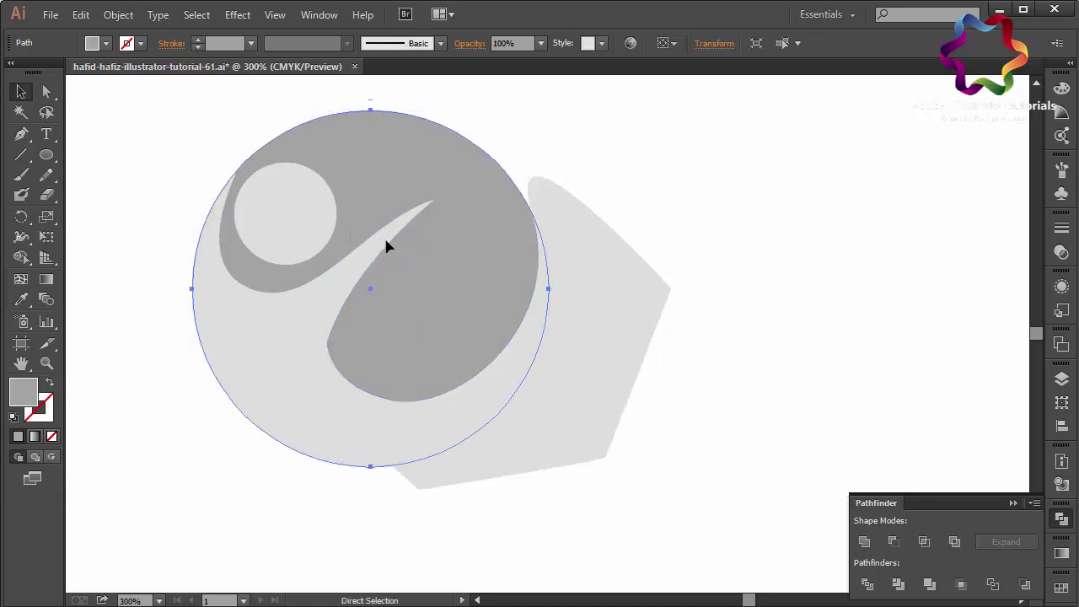
Paste a circle copy in front and intersect it with the new light shape
left_click(81, 15)
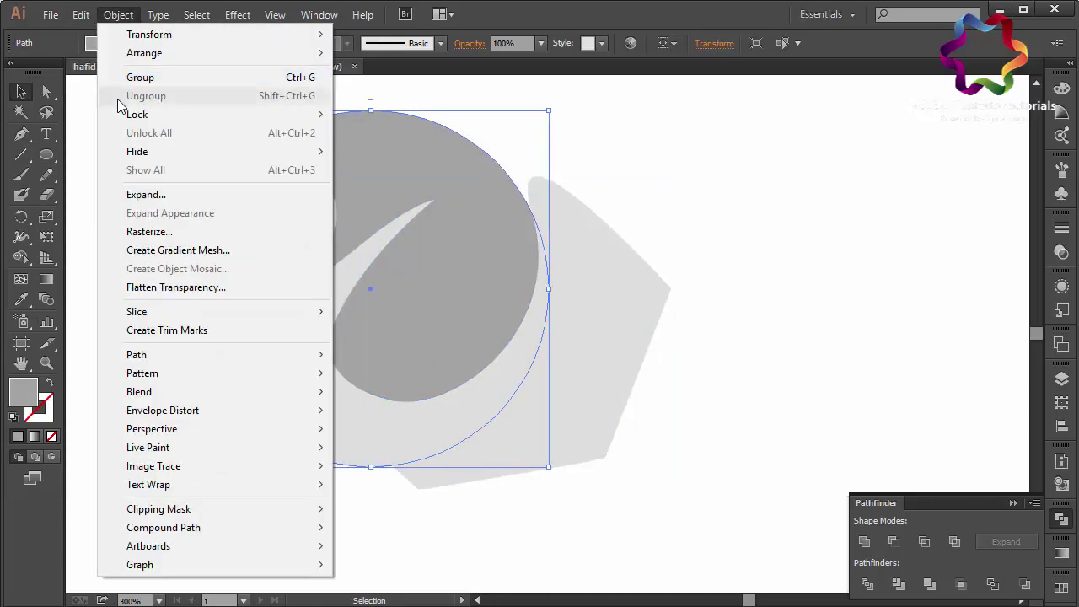
left_click(100, 96)
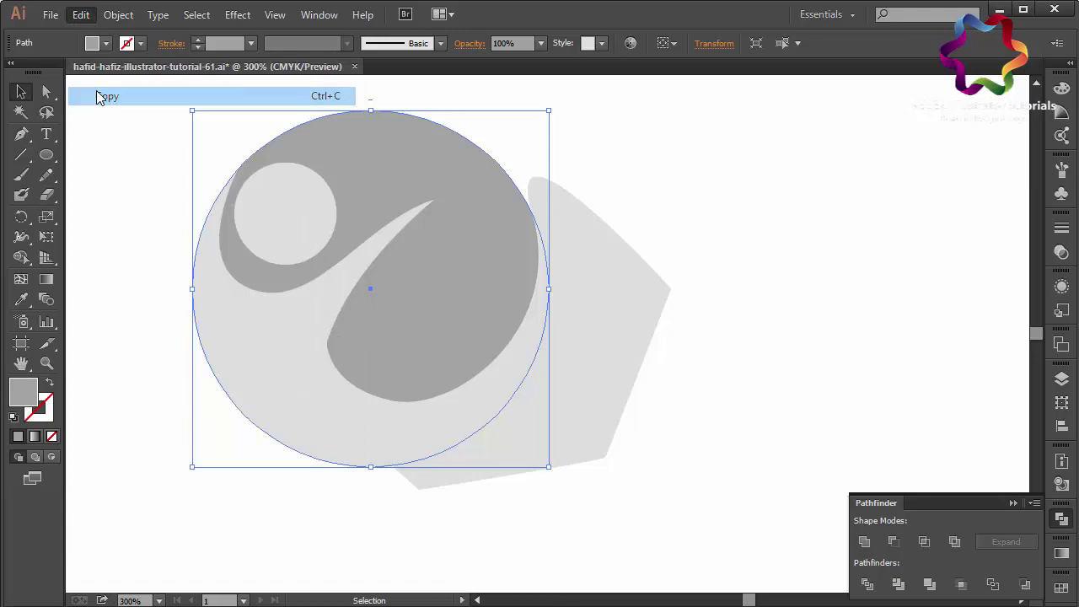
left_click(83, 15)
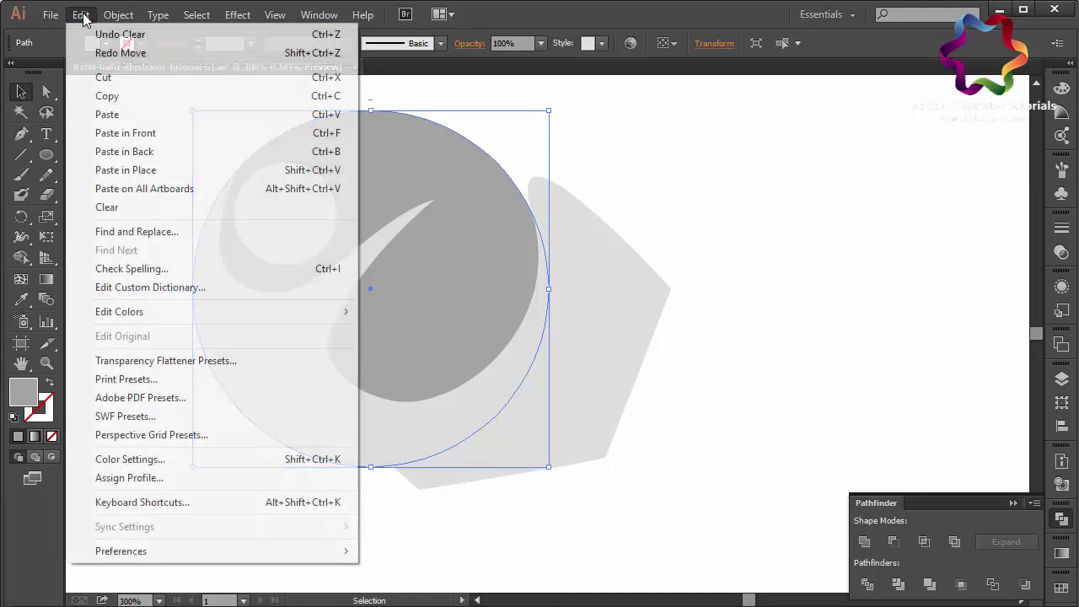
left_click(142, 132)
left_click(565, 413, "shift")
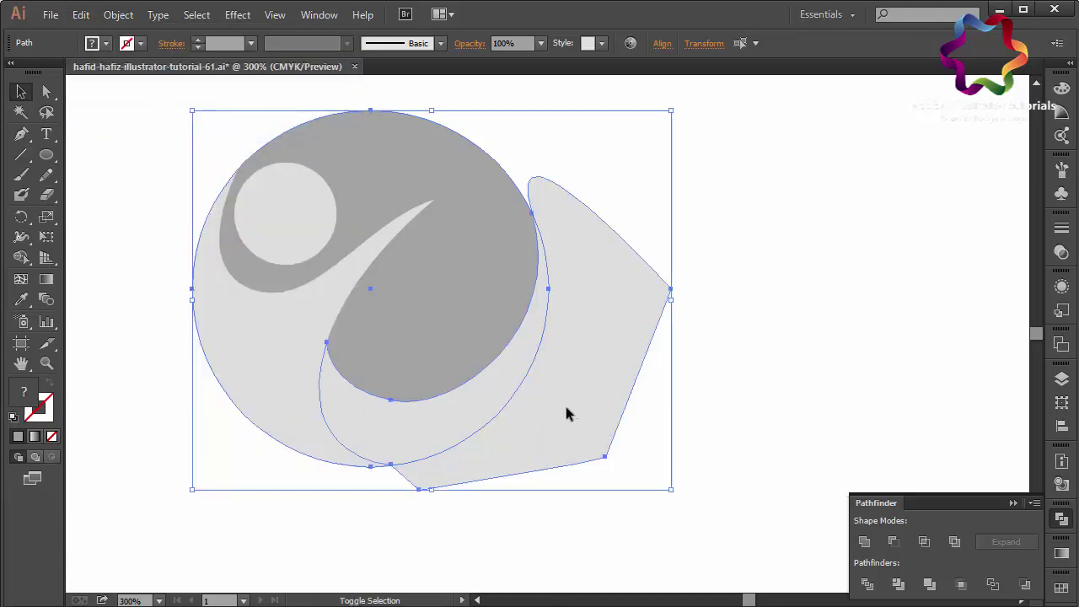
left_click(925, 543)
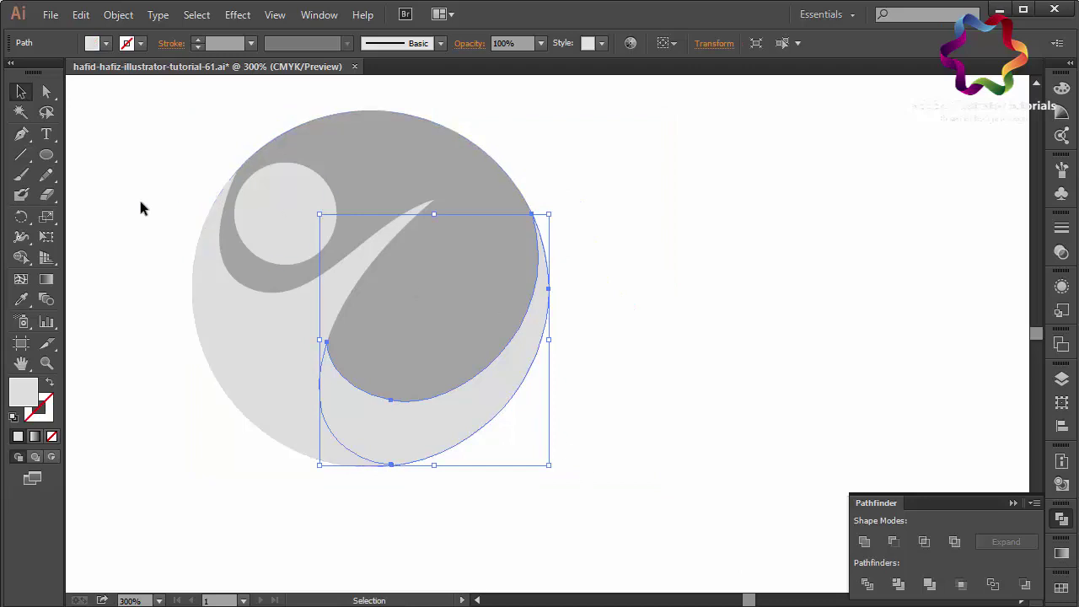
left_click(138, 196)
left_click(21, 134)
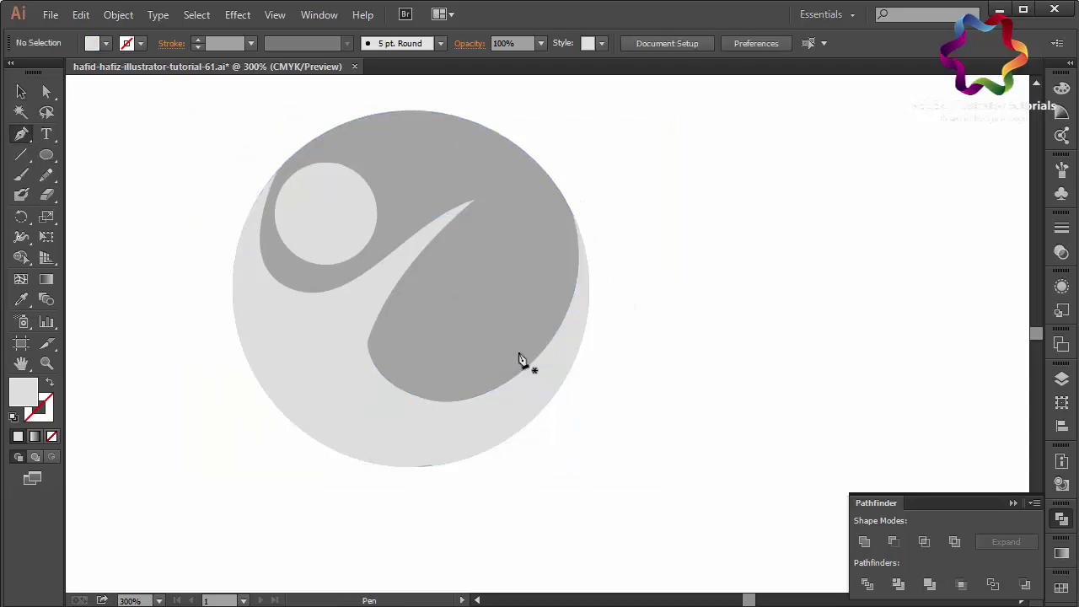
Pen-draw a large closed shape over the circle's upper right with a narrow notch at its edge
mouse_move(526, 367)
left_mouse_down()
mouse_move(523, 198)
mouse_move(493, 249)
mouse_move(453, 187)
left_mouse_up()
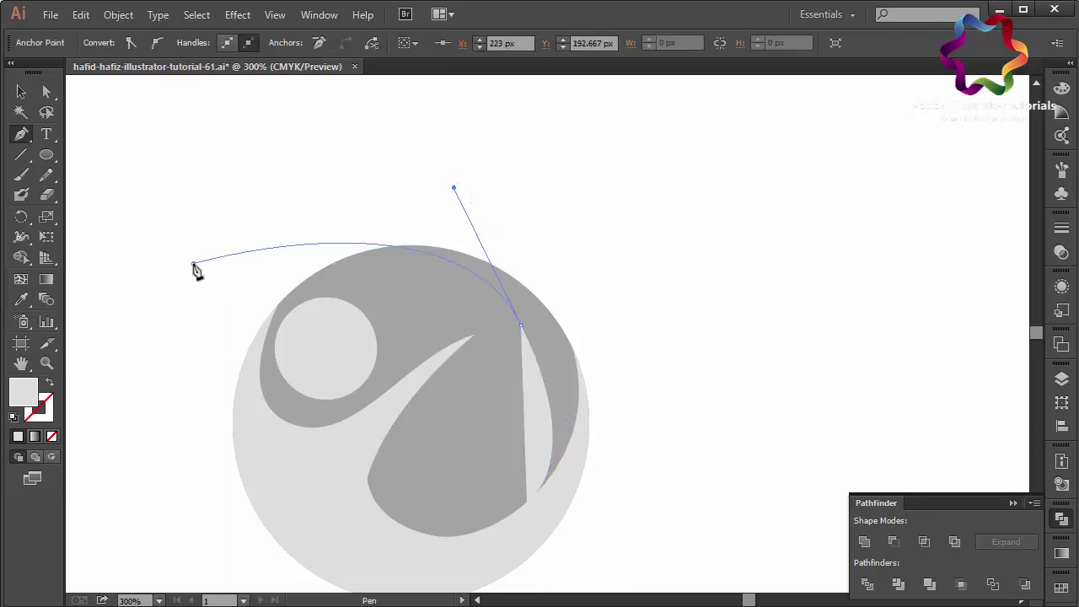
left_click_drag(193, 263, 194, 306)
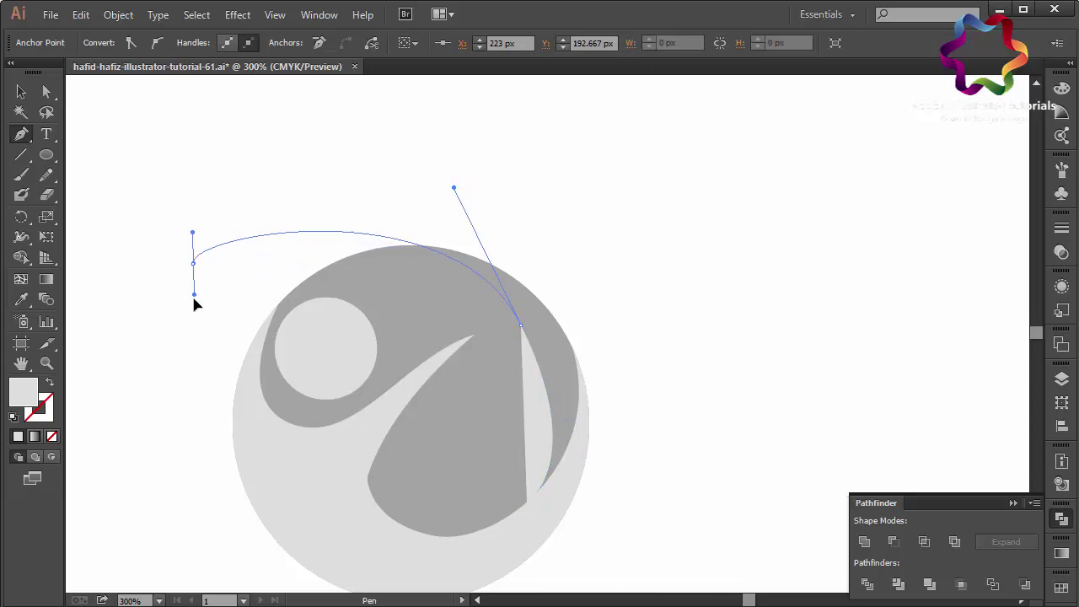
left_click(482, 156)
left_click_drag(691, 161, 706, 172)
left_click(577, 540)
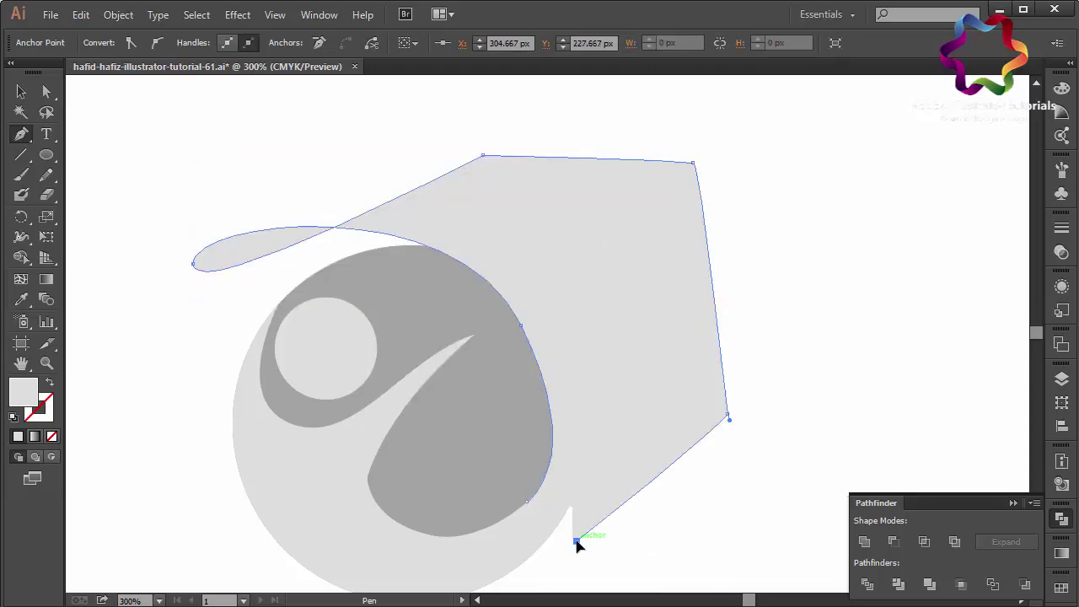
left_click(607, 363)
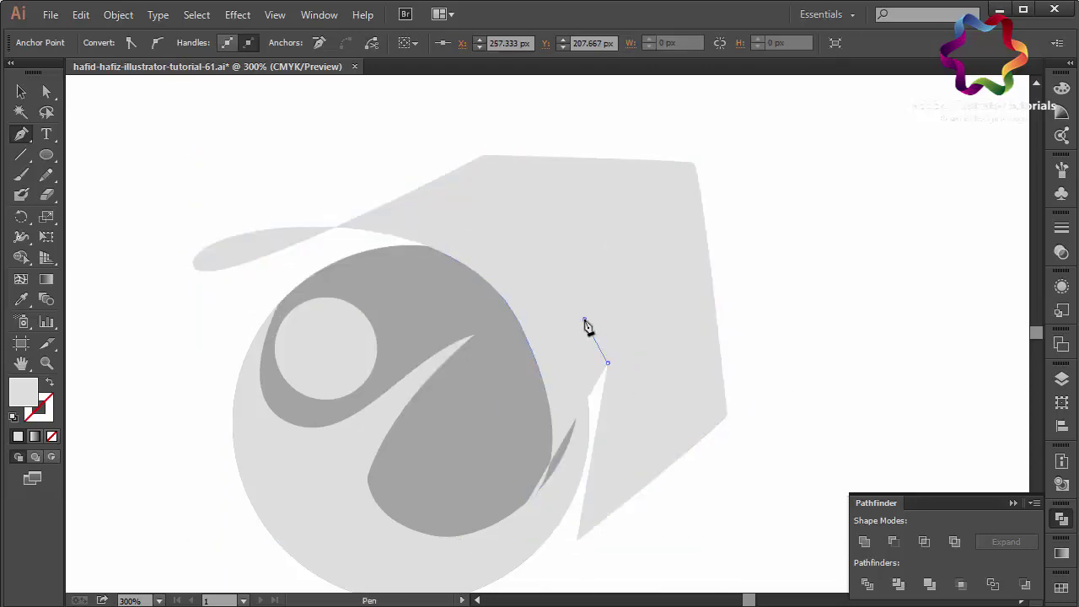
left_click(584, 321)
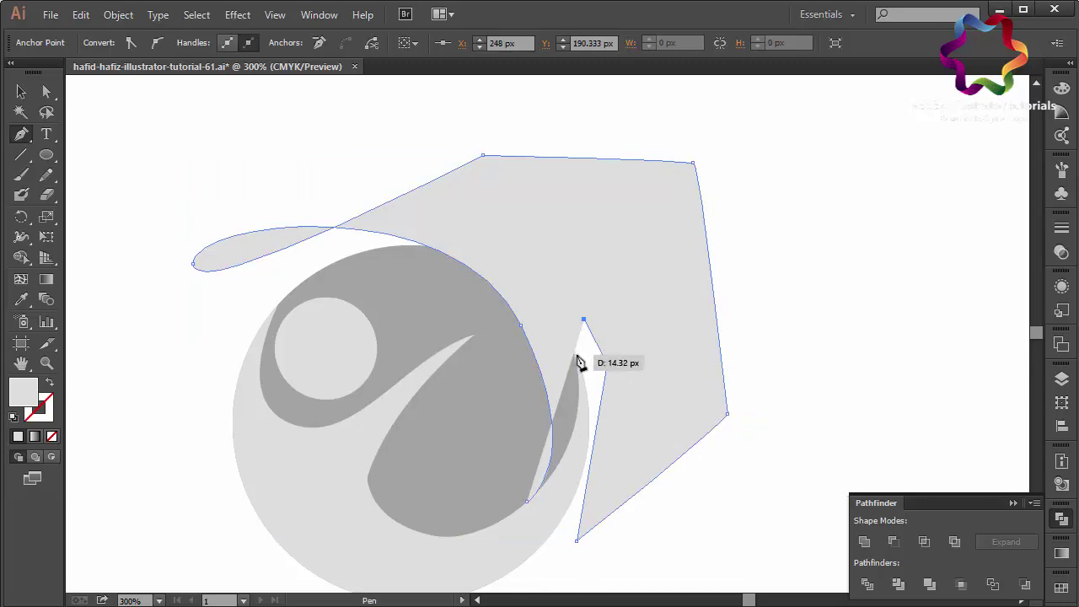
left_click(574, 357)
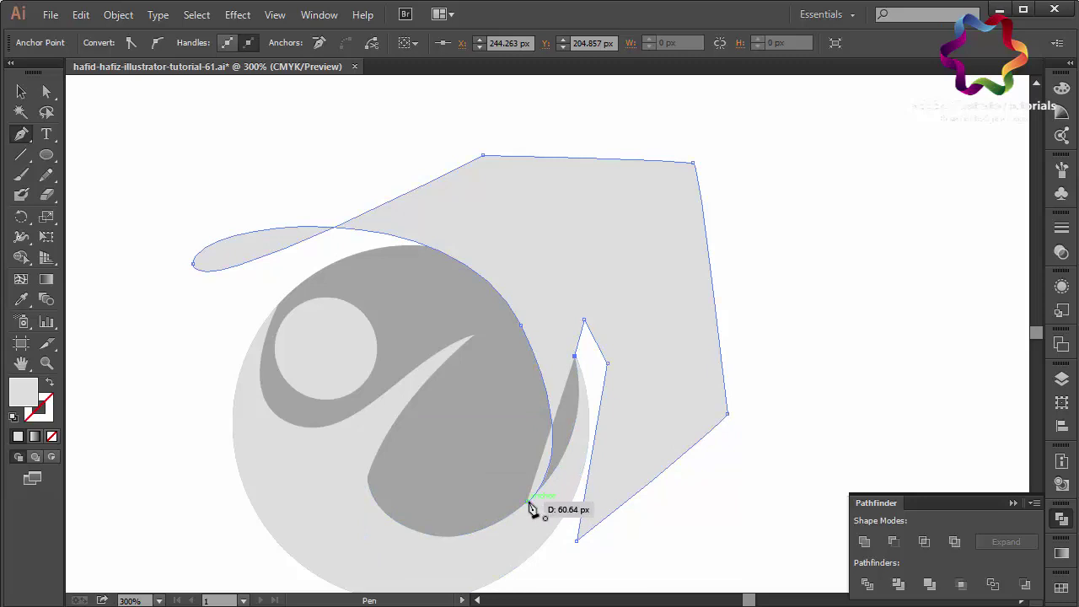
mouse_move(530, 503)
left_mouse_down()
mouse_move(449, 573)
mouse_move(447, 561)
left_mouse_up()
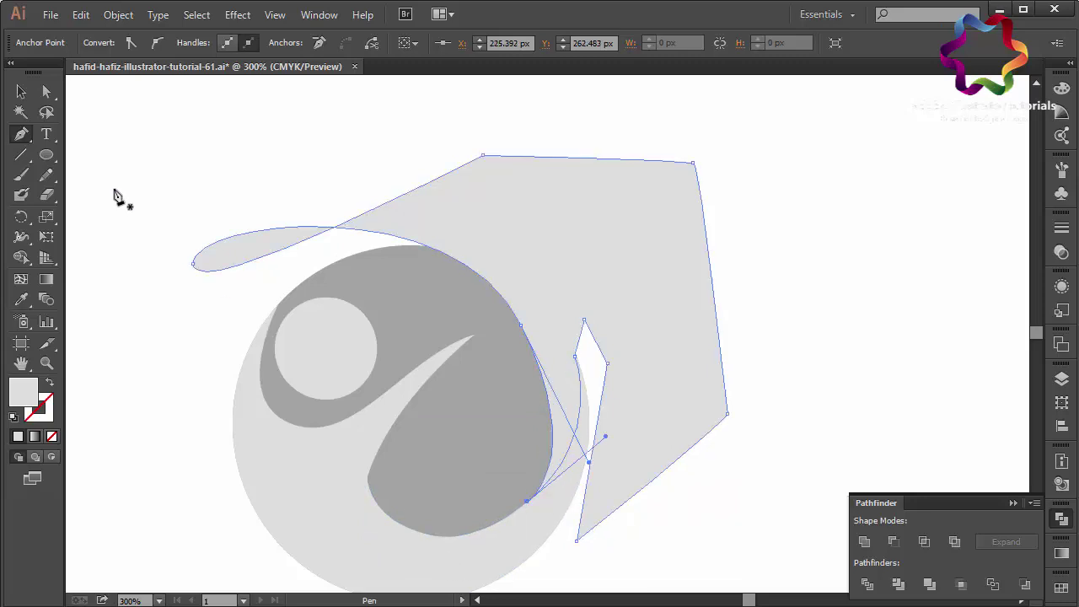
left_click(21, 91)
Intersect a pasted-in-front circle copy with the new outline to form a crescent
left_click(416, 344)
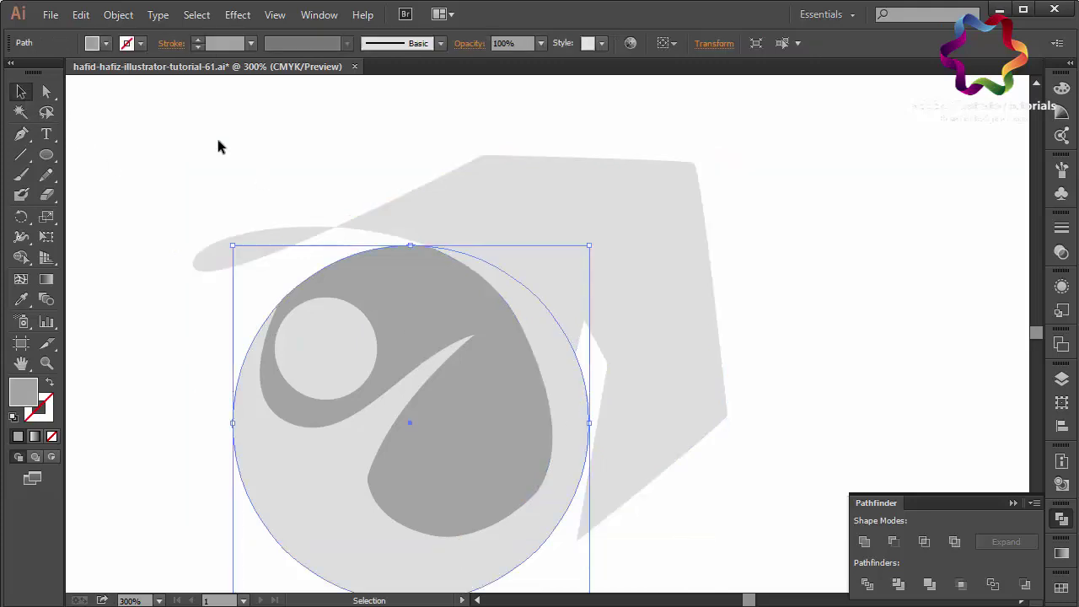
left_click(81, 14)
left_click(101, 91)
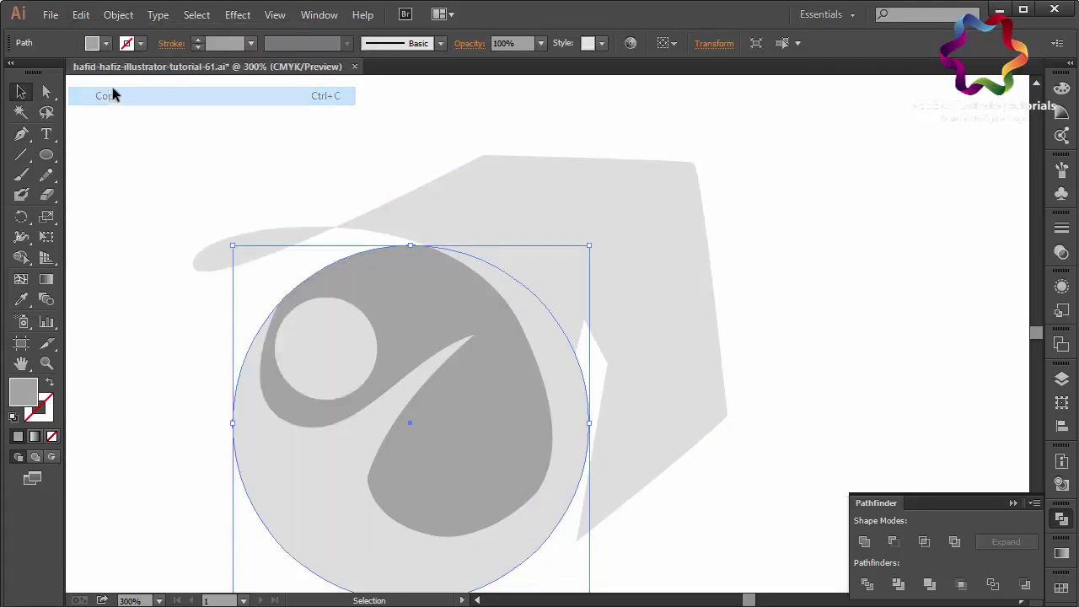
left_click(81, 14)
left_click(157, 137)
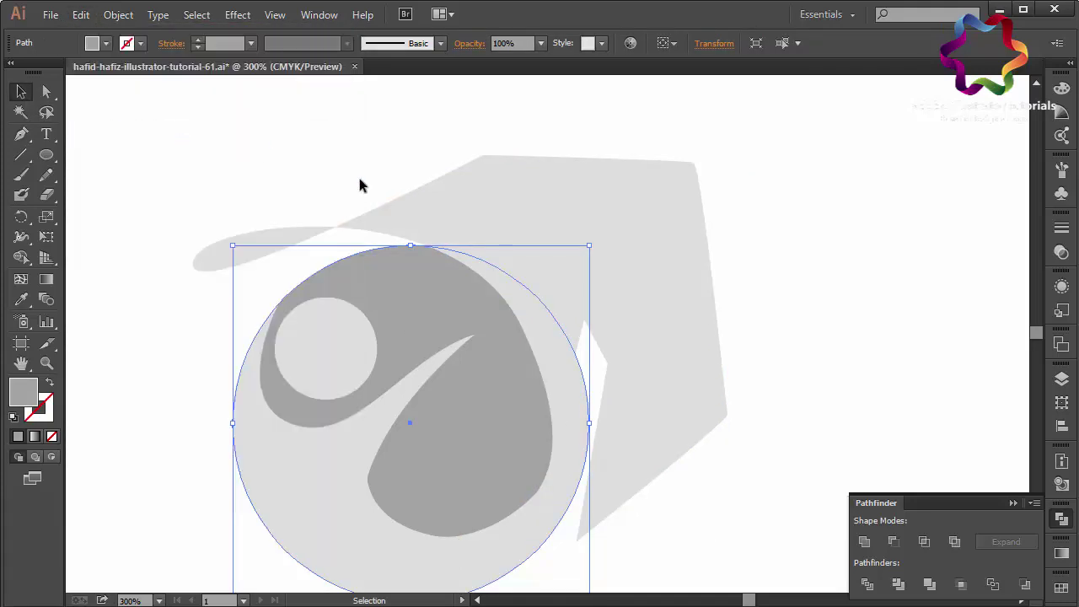
left_click(462, 221, "shift")
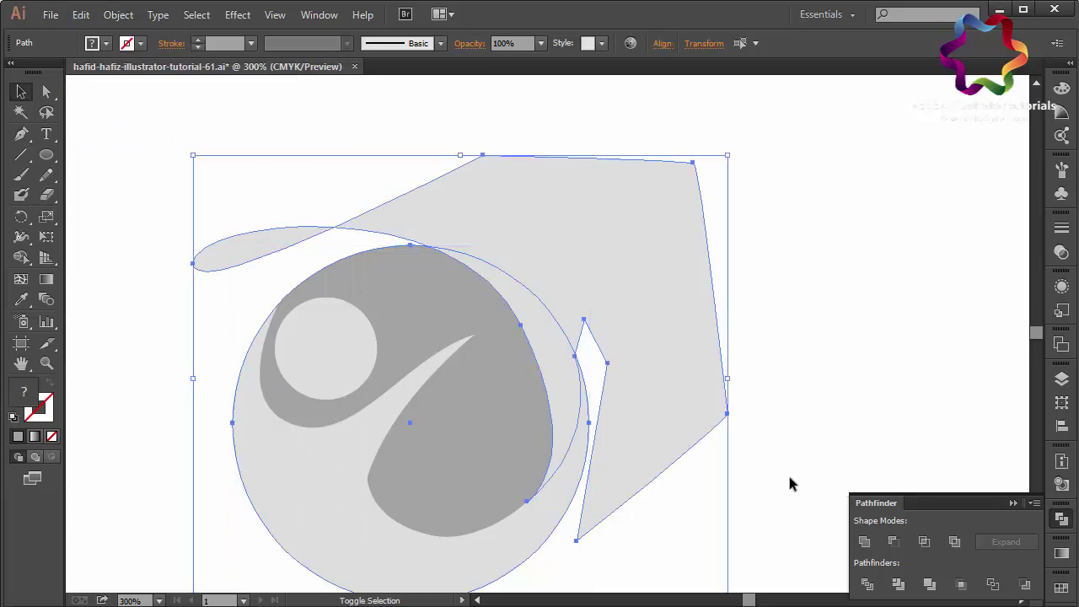
left_click(925, 541)
left_click(676, 462)
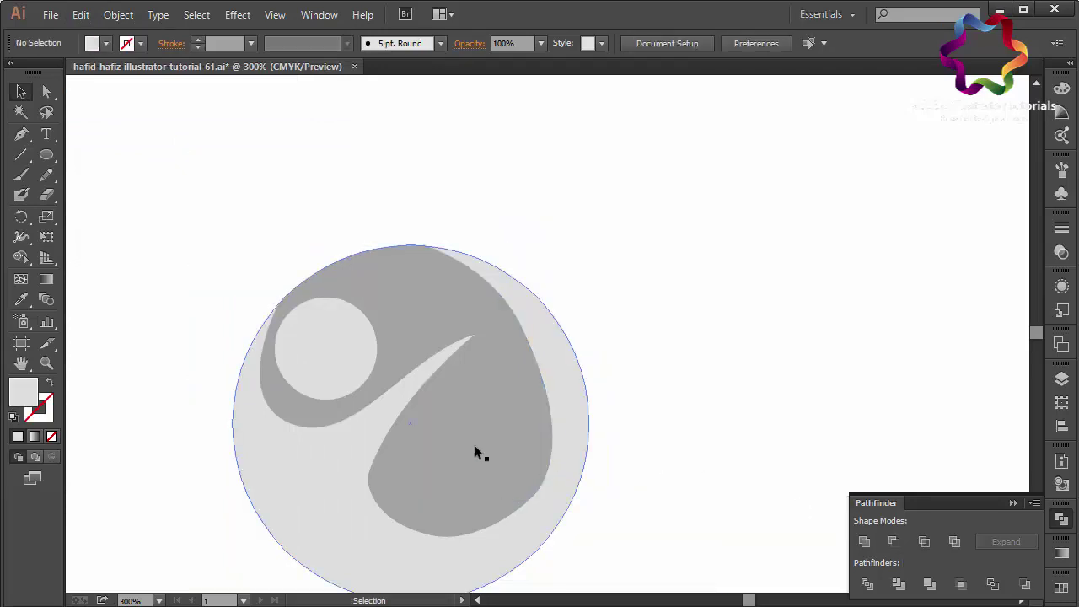
Delete the dark grey shape and reshape the crescent's lower-end anchor
left_click(500, 383)
key("Delete")
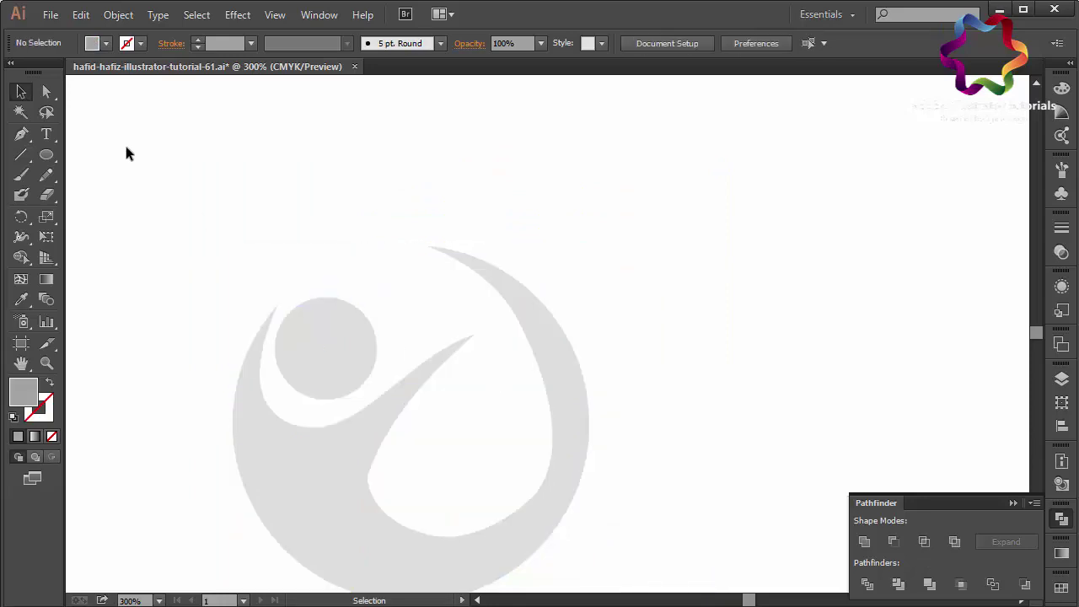
left_click(46, 93)
left_click(530, 380)
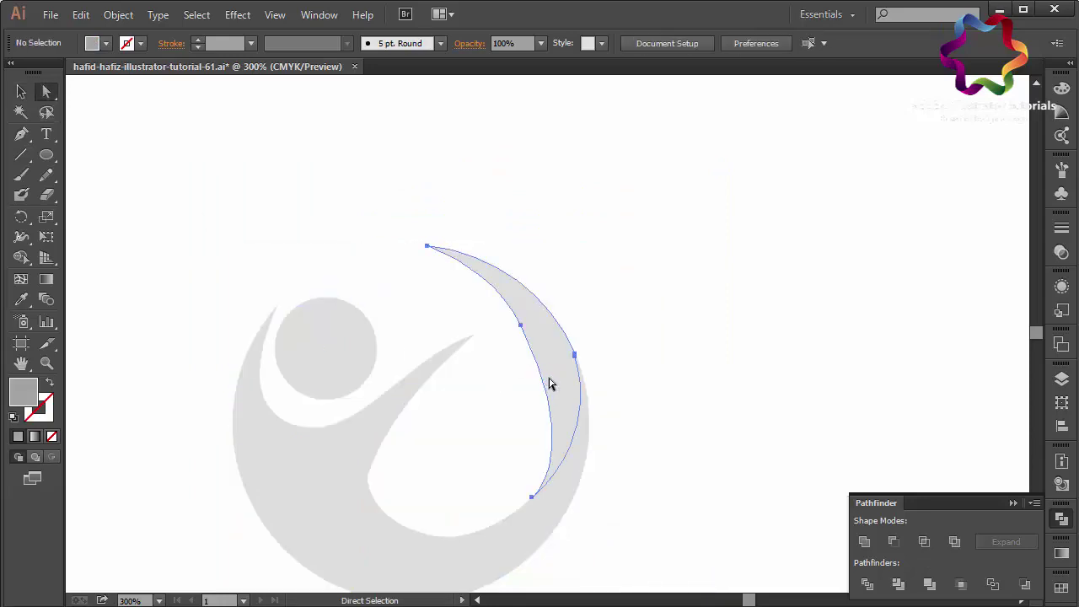
left_click(531, 496)
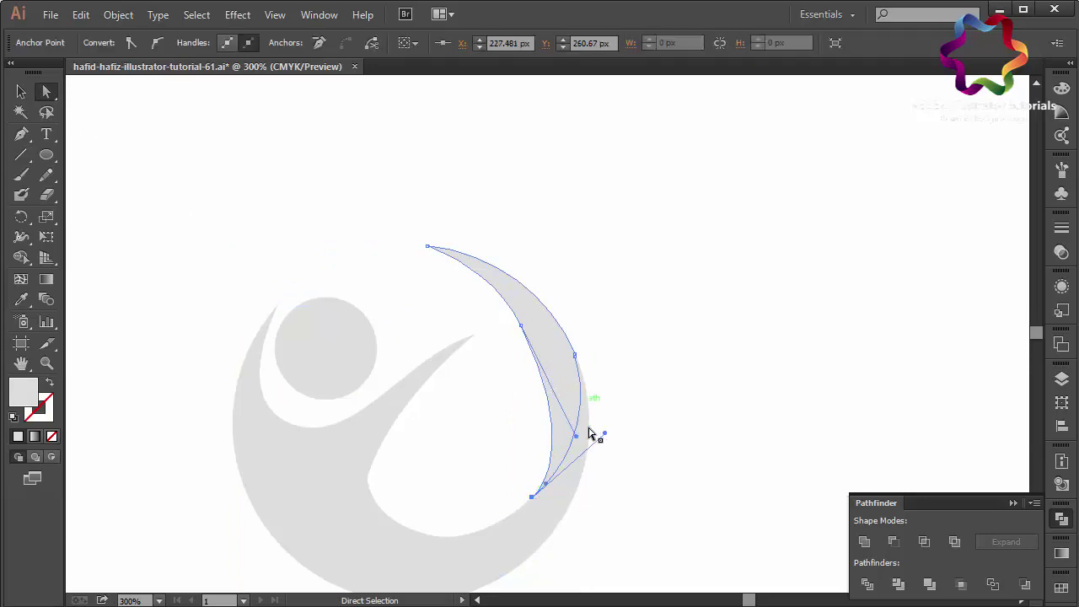
mouse_move(590, 433)
left_mouse_down()
mouse_move(577, 438)
mouse_move(581, 414)
mouse_move(573, 440)
mouse_move(580, 414)
left_mouse_up()
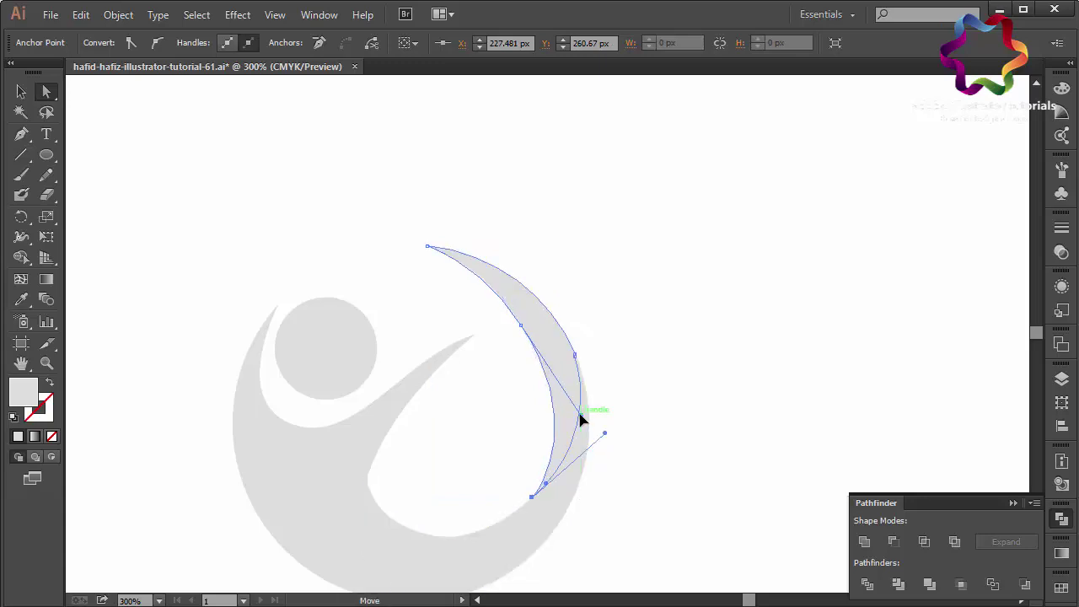
left_click(581, 316)
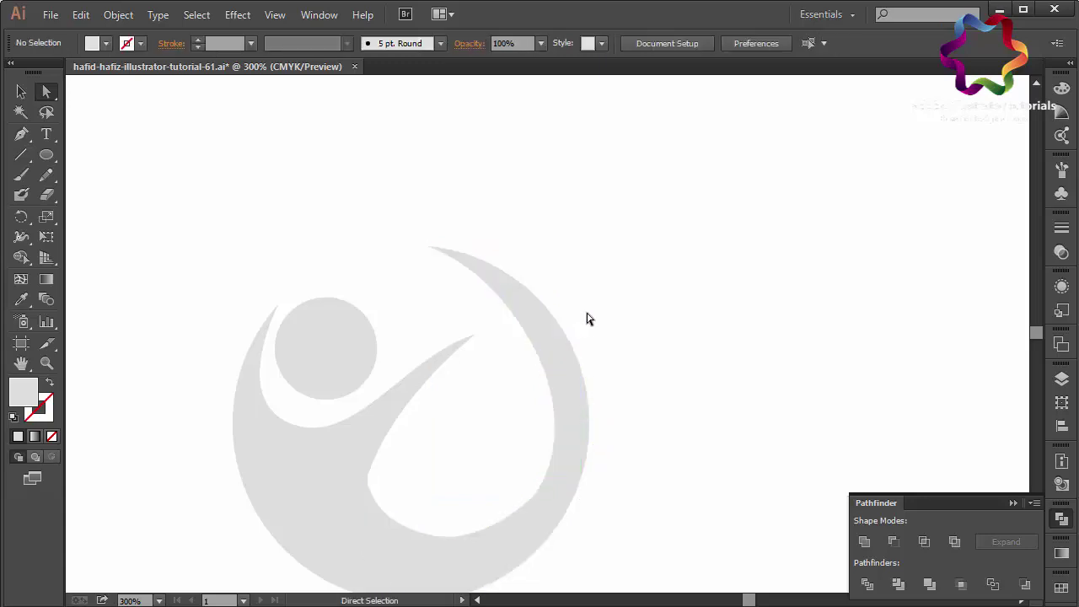
left_click(377, 517)
left_click(303, 281)
Move the logo up and fill the body with a diagonal yellow-to-red gradient
left_click(20, 91)
mouse_move(126, 154)
left_mouse_down()
mouse_move(668, 533)
mouse_move(293, 473)
mouse_move(288, 348)
left_mouse_up()
left_click(193, 319)
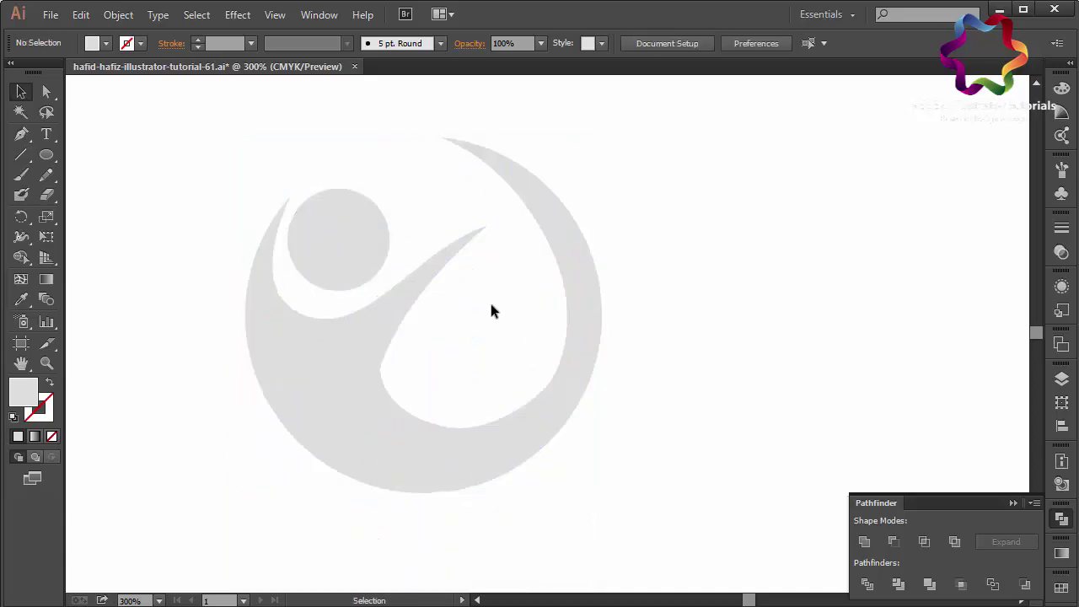
left_click(364, 339)
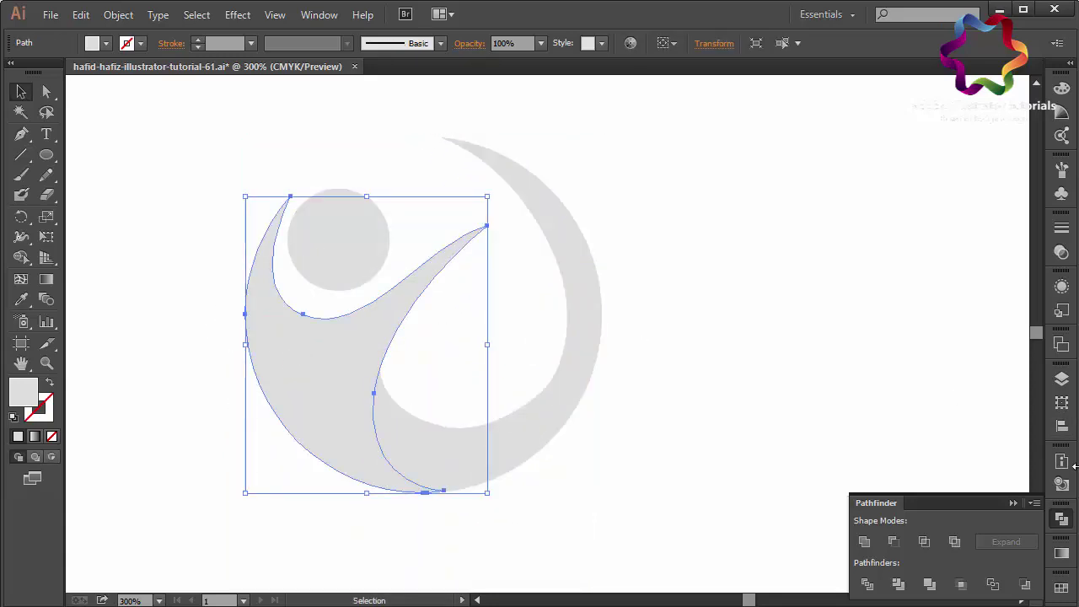
left_click(1066, 577)
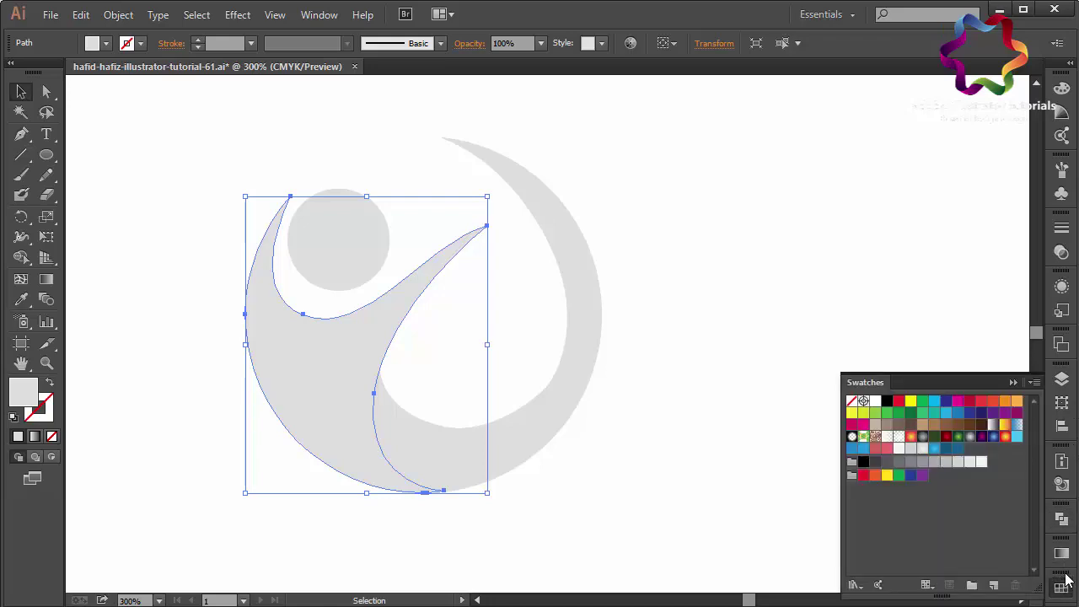
left_click(1006, 437)
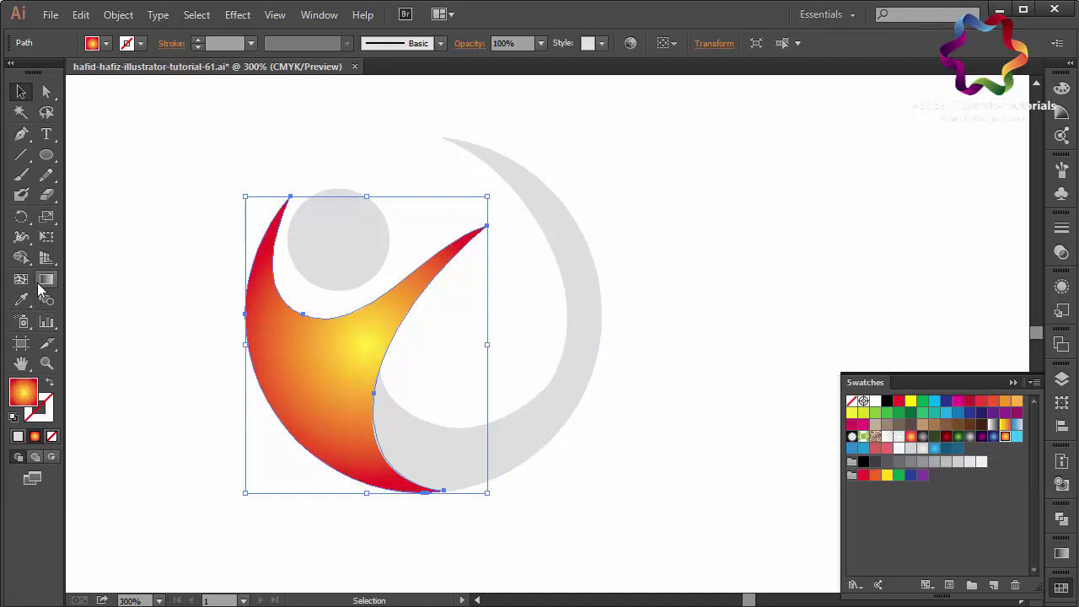
left_click(47, 279)
mouse_move(240, 212)
left_mouse_down()
mouse_move(321, 404)
mouse_move(392, 526)
left_mouse_up()
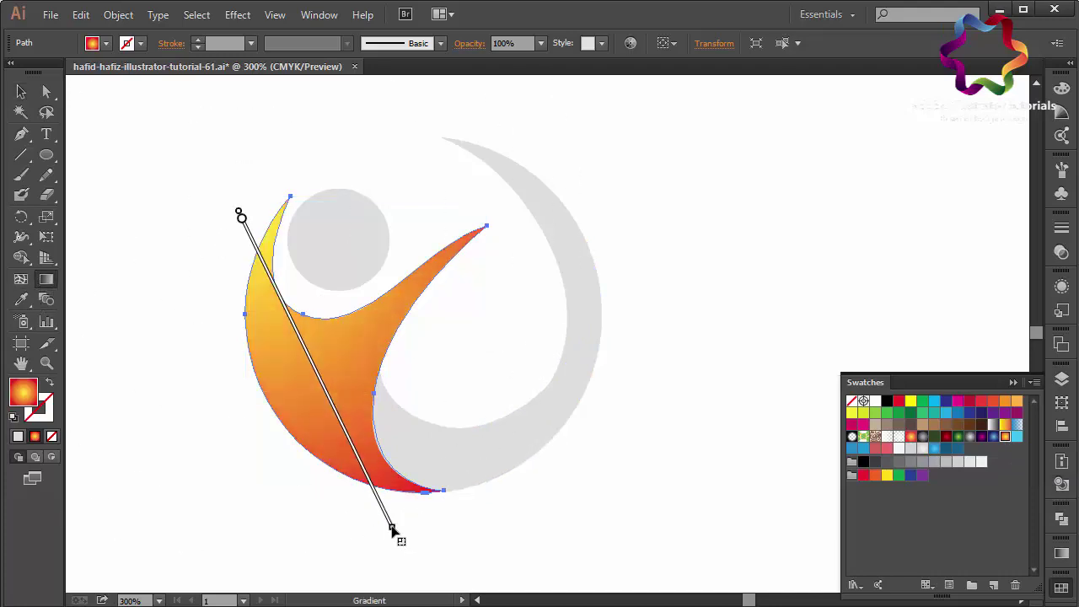
left_click(24, 97)
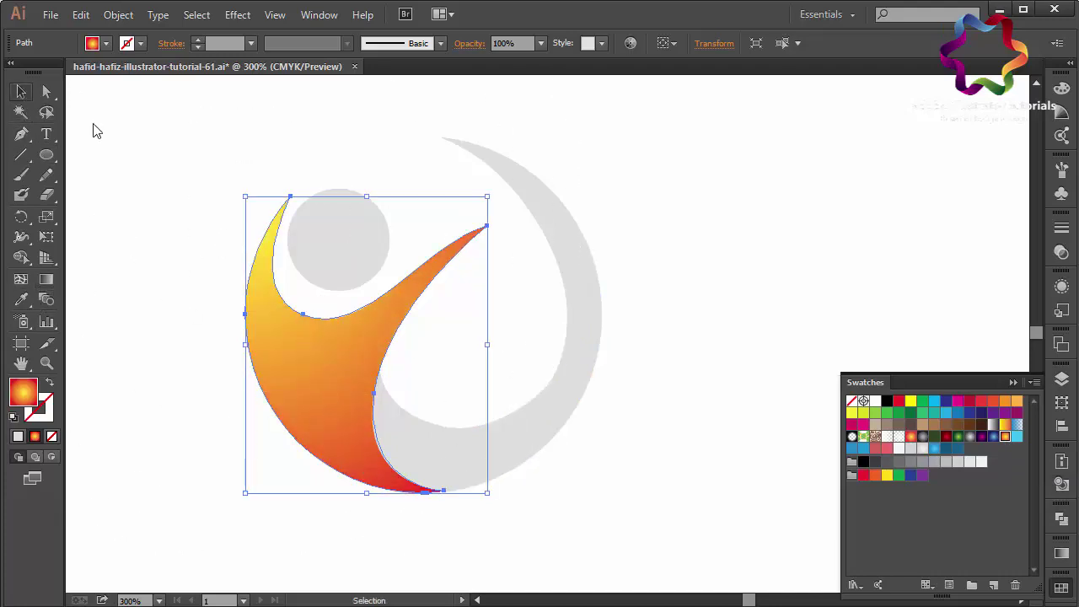
Fill the lower arc with a dark red gradient angled diagonally across it
left_click(486, 441)
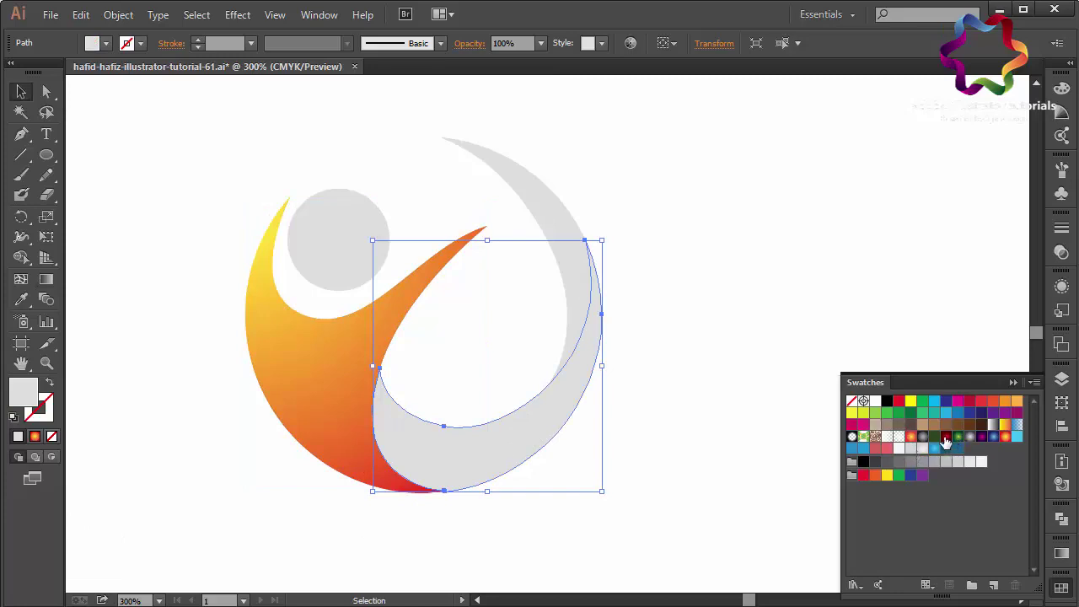
left_click(947, 436)
left_click(46, 279)
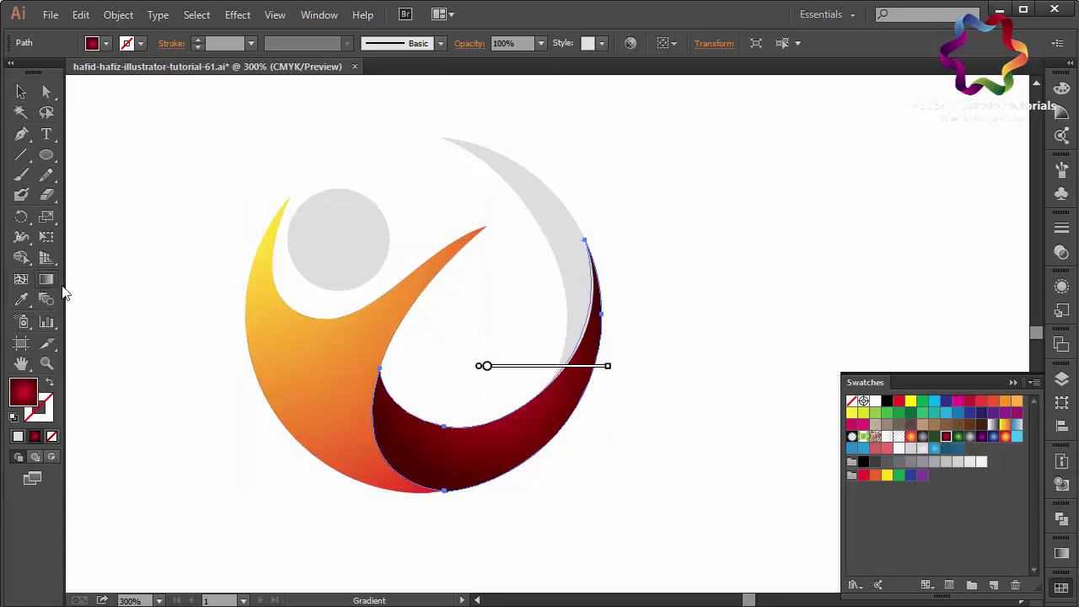
mouse_move(635, 296)
left_mouse_down()
mouse_move(330, 457)
mouse_move(321, 475)
left_mouse_up()
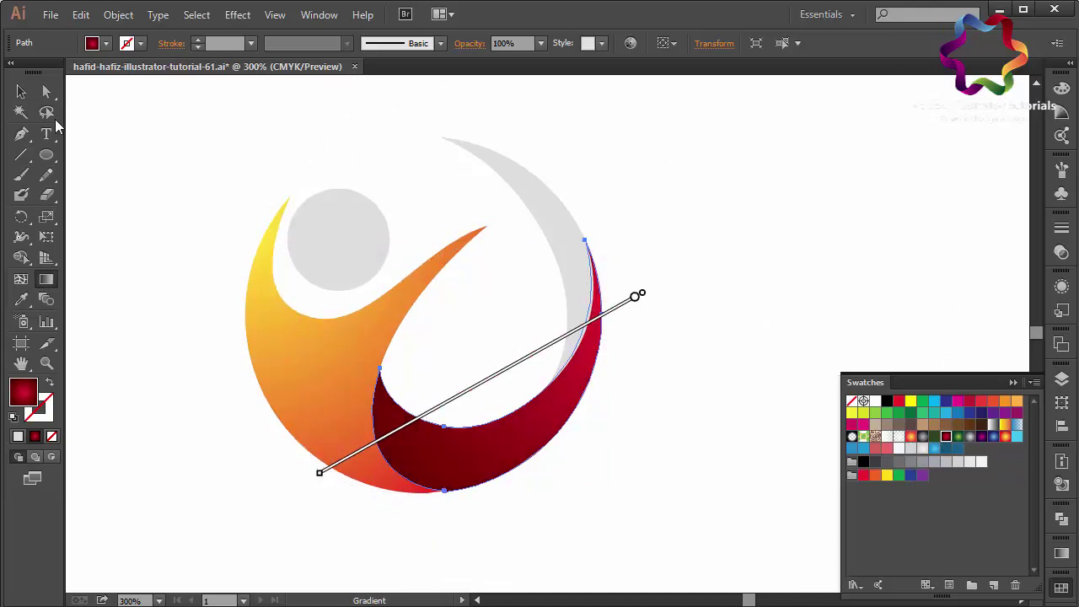
left_click(21, 92)
left_click(152, 201)
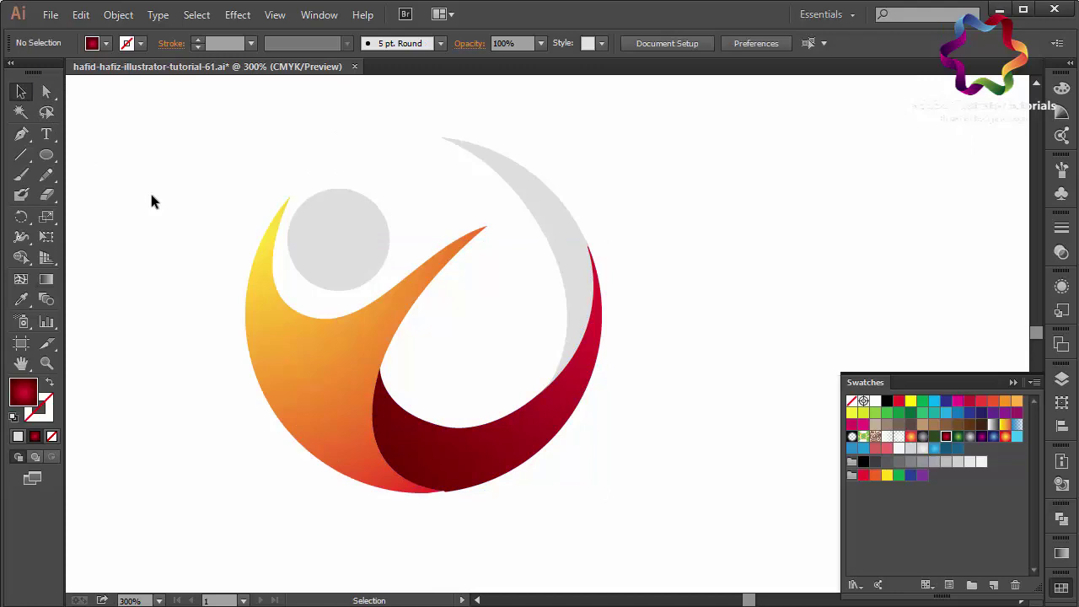
Fill the grey upper crescent with the purple gradient and angle it diagonally across the shape
left_click(572, 228)
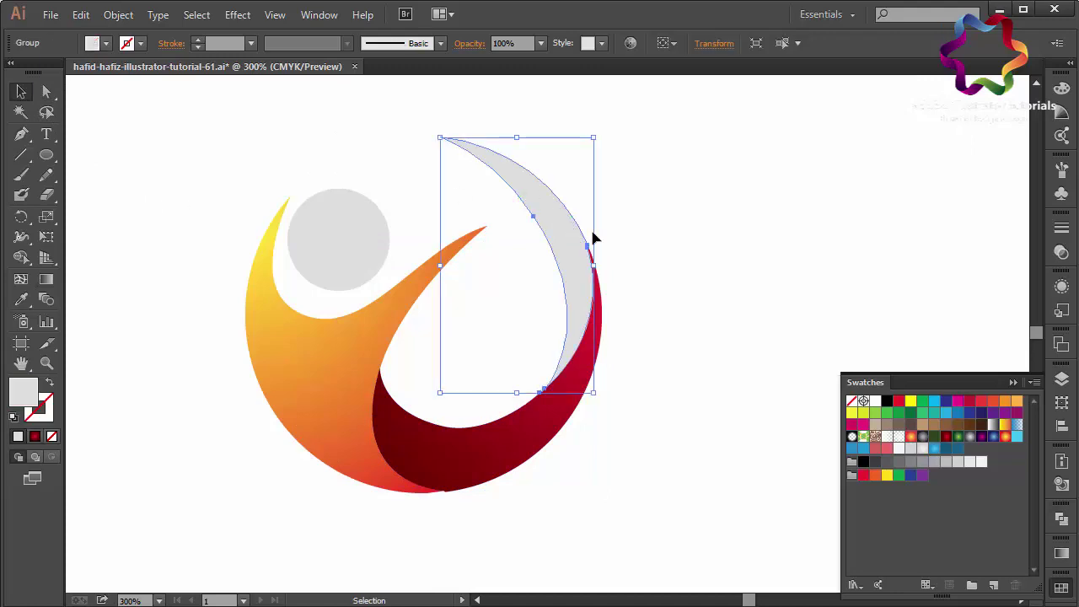
left_click(992, 437)
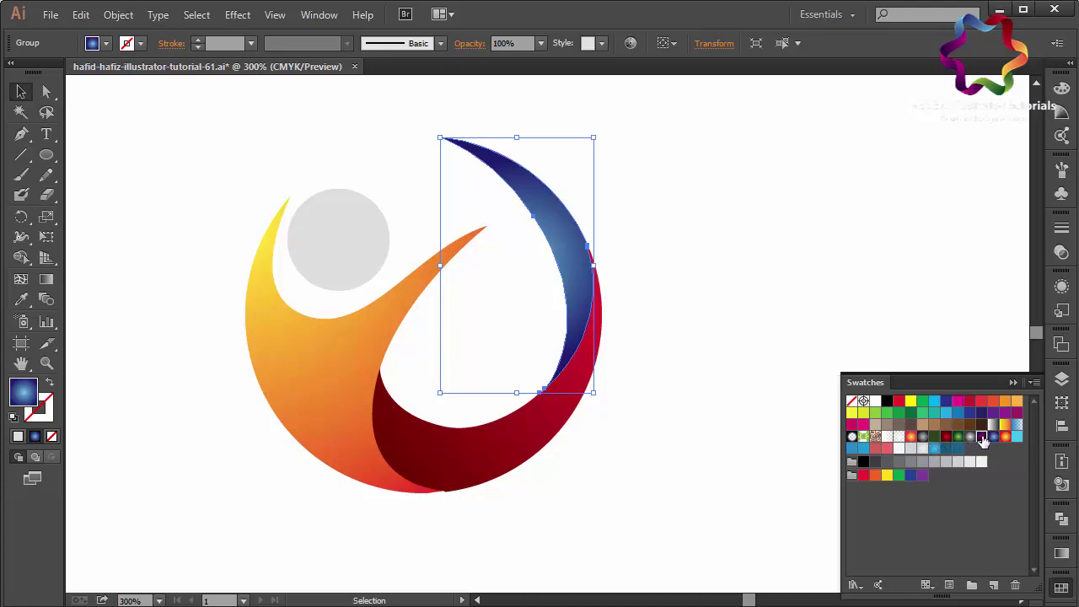
left_click(982, 437)
left_click(47, 279)
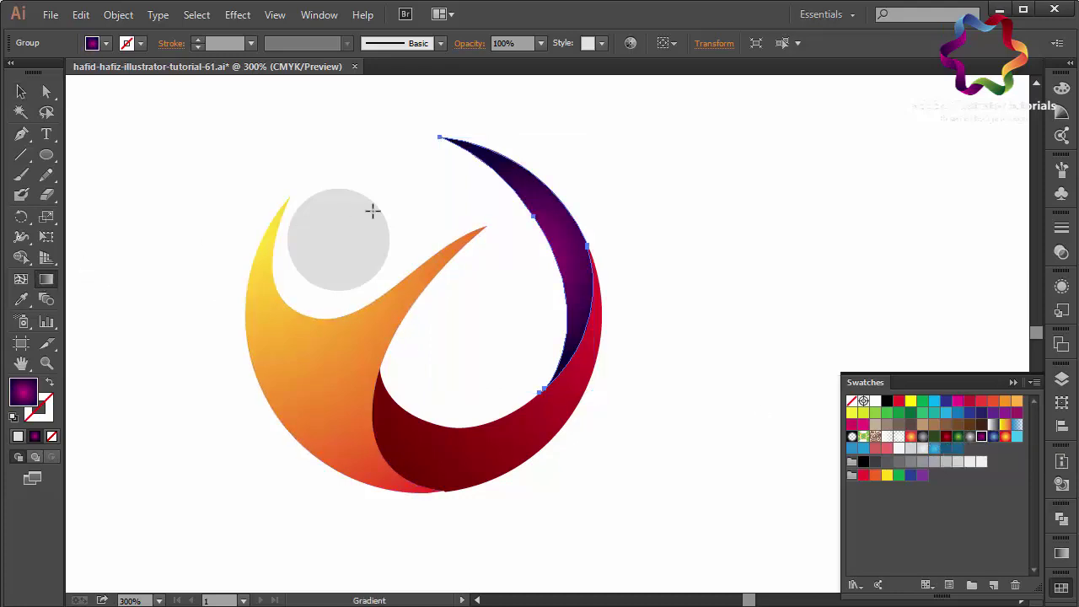
left_click_drag(433, 118, 629, 462)
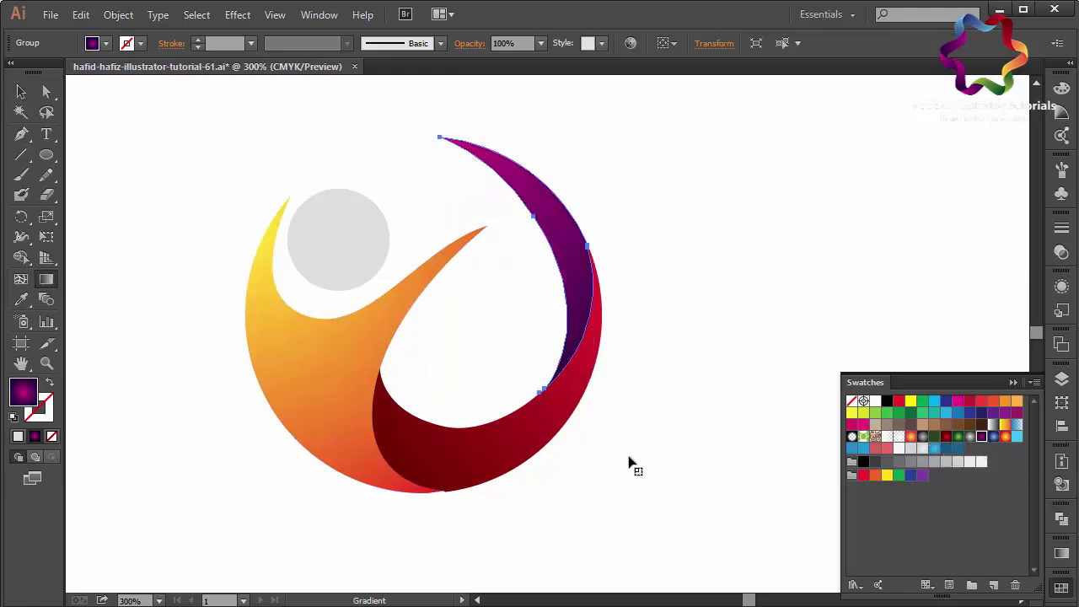
left_click(21, 91)
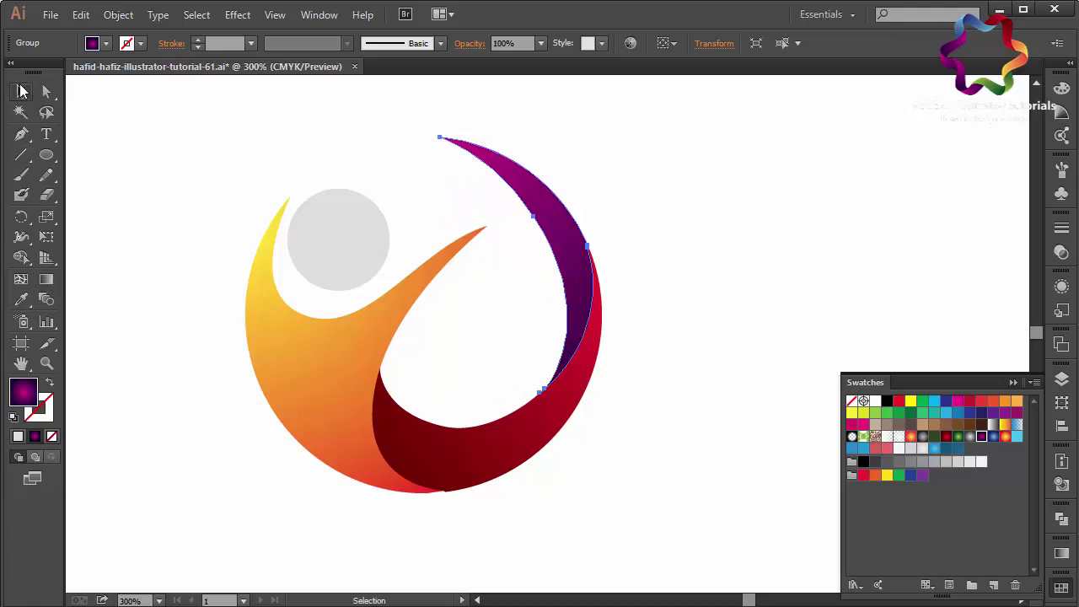
Angle the dark red crescent's gradient from its upper-right edge down to its lower-left, then deselect
left_click(542, 448)
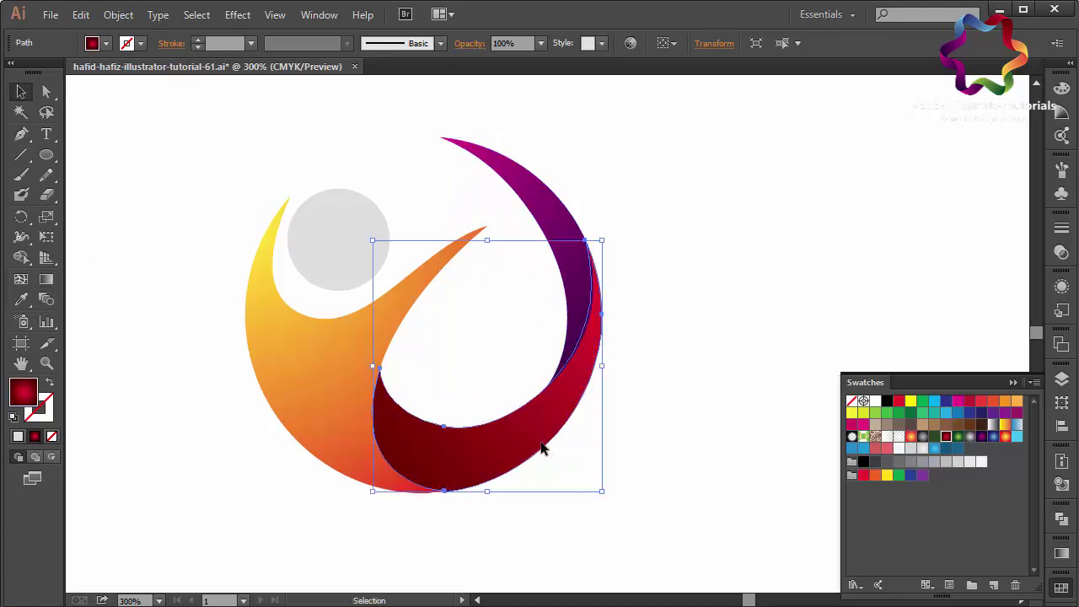
left_click(613, 487)
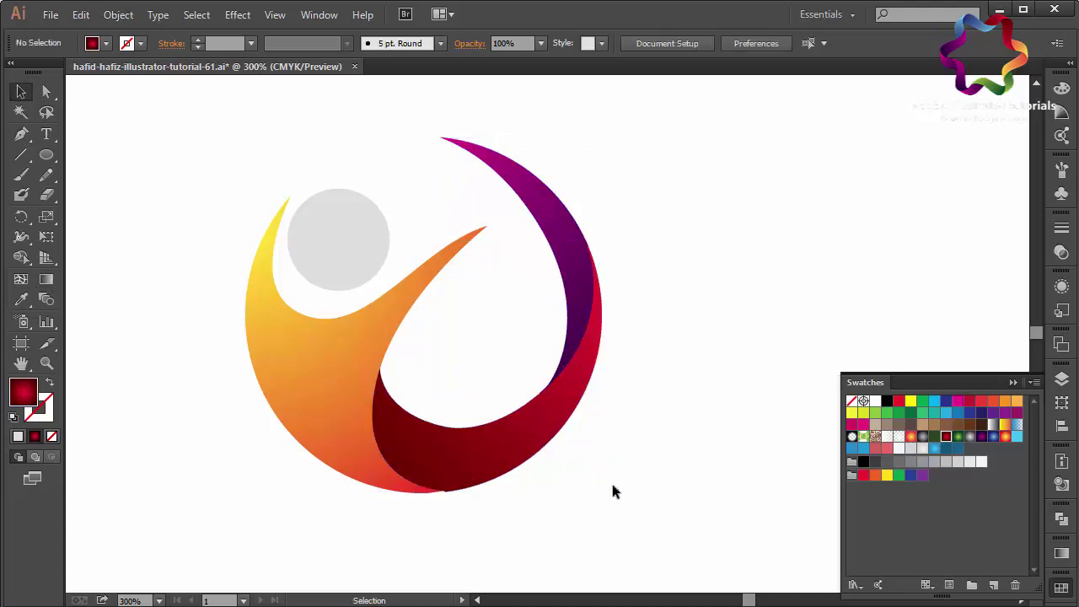
left_click(516, 439)
left_click(46, 282)
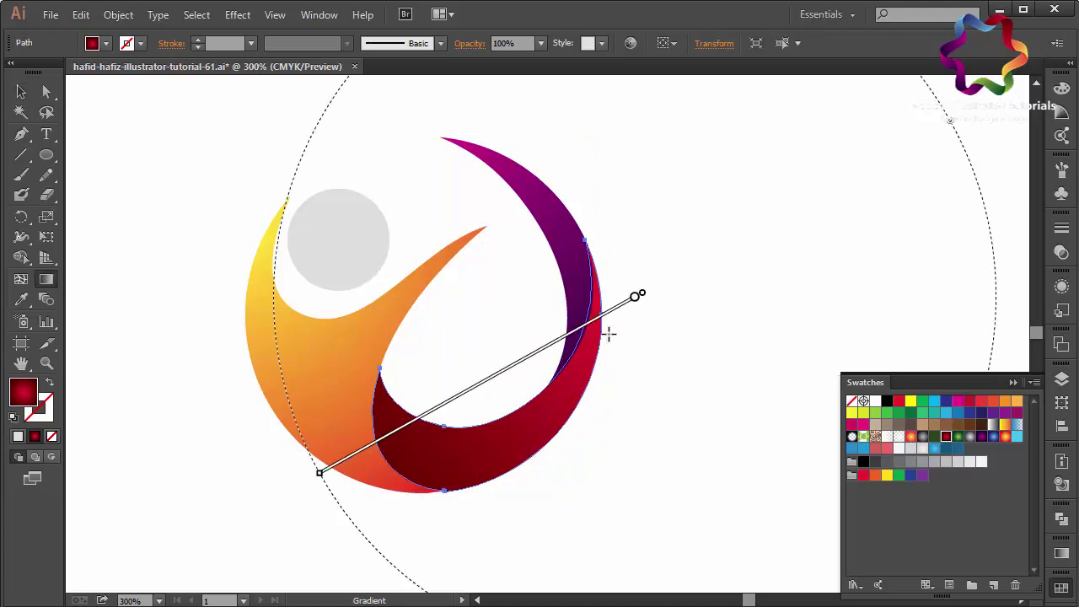
left_click_drag(598, 337, 297, 451)
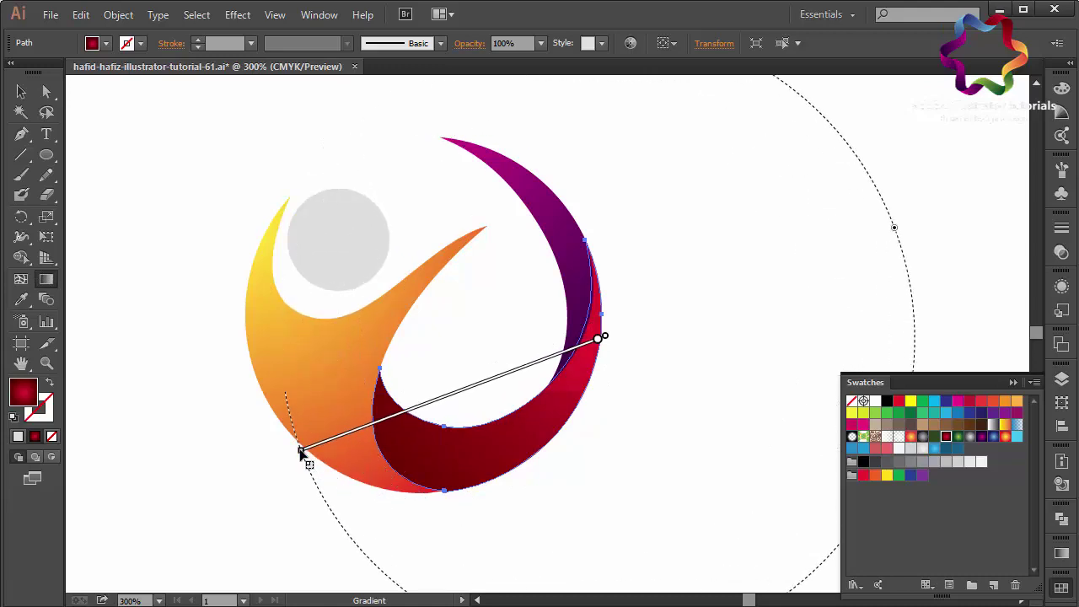
left_click(21, 90)
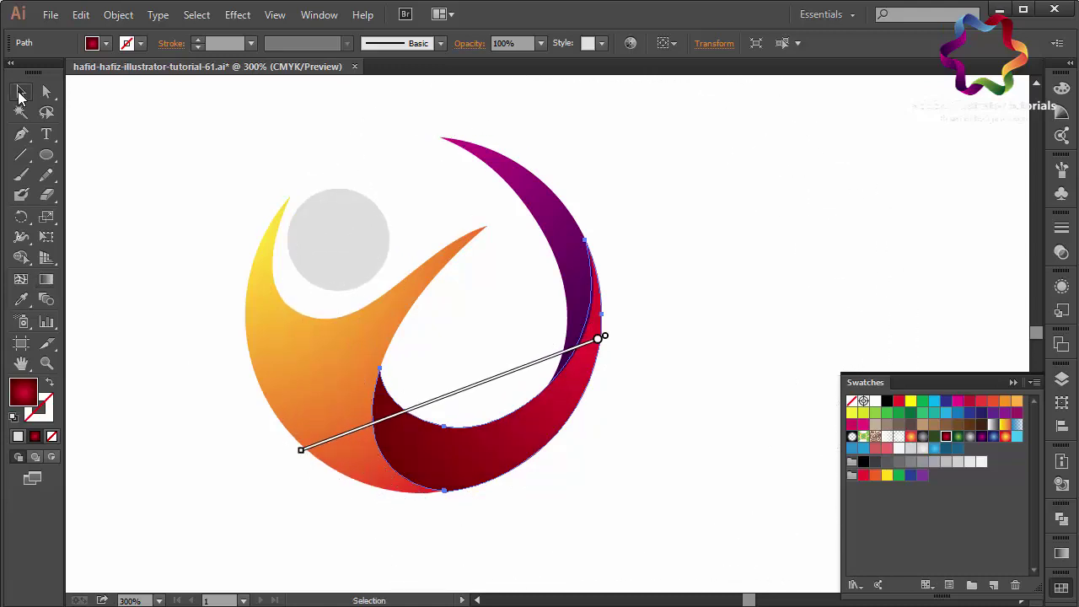
left_click(148, 172)
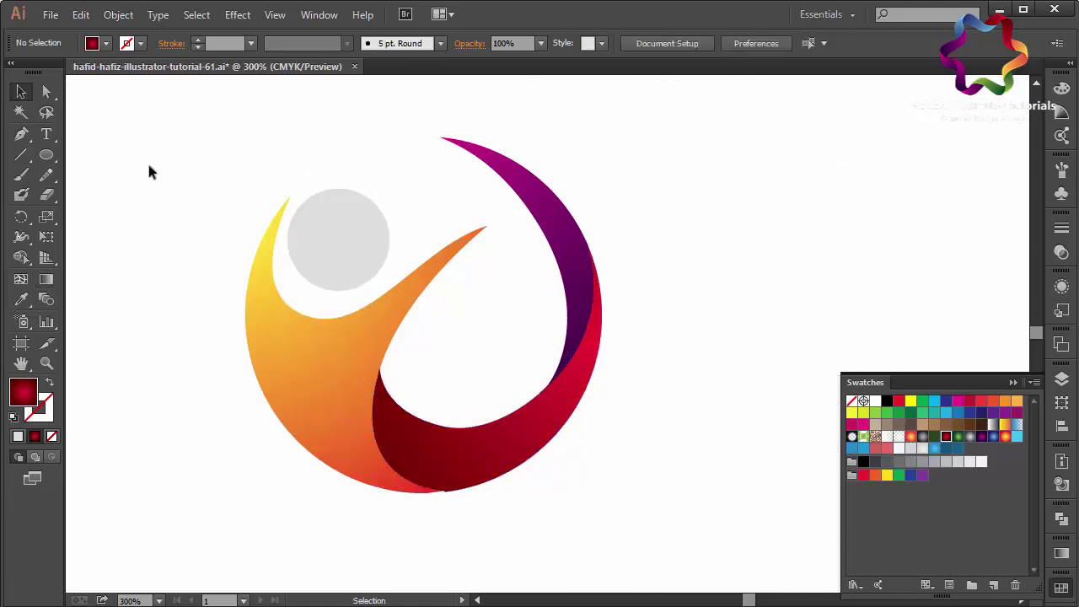
Re-angle the purple crescent's gradient from its upper-left toward its lower-right, then deselect it
left_click(554, 212)
left_click(46, 279)
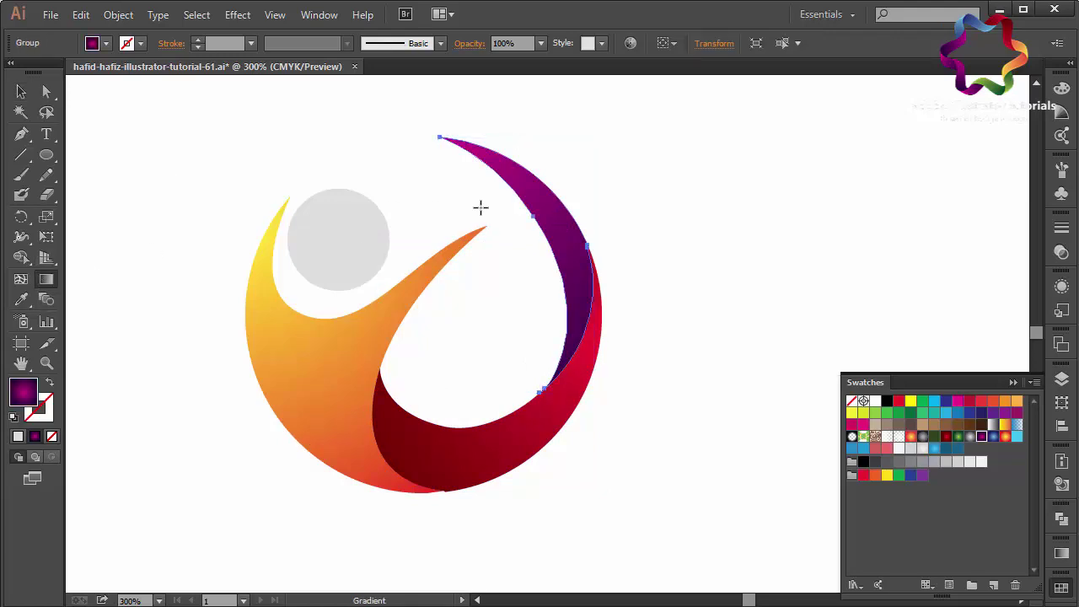
left_click_drag(463, 159, 638, 382)
left_click(22, 93)
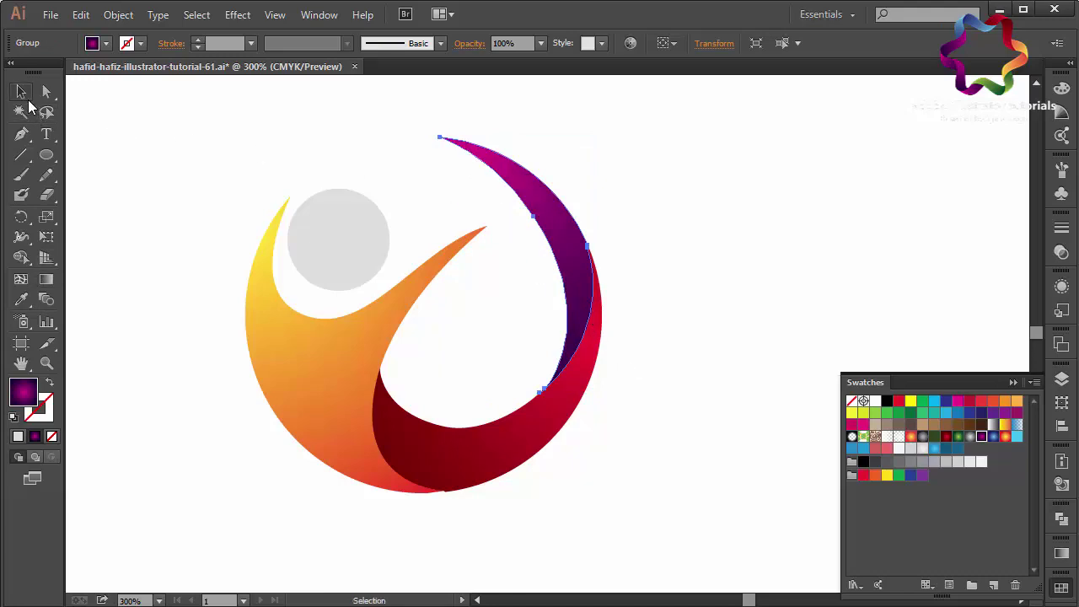
left_click(139, 172)
Fill the head circle with the green radial gradient, running light upper-left to dark lower-right
left_click(342, 244)
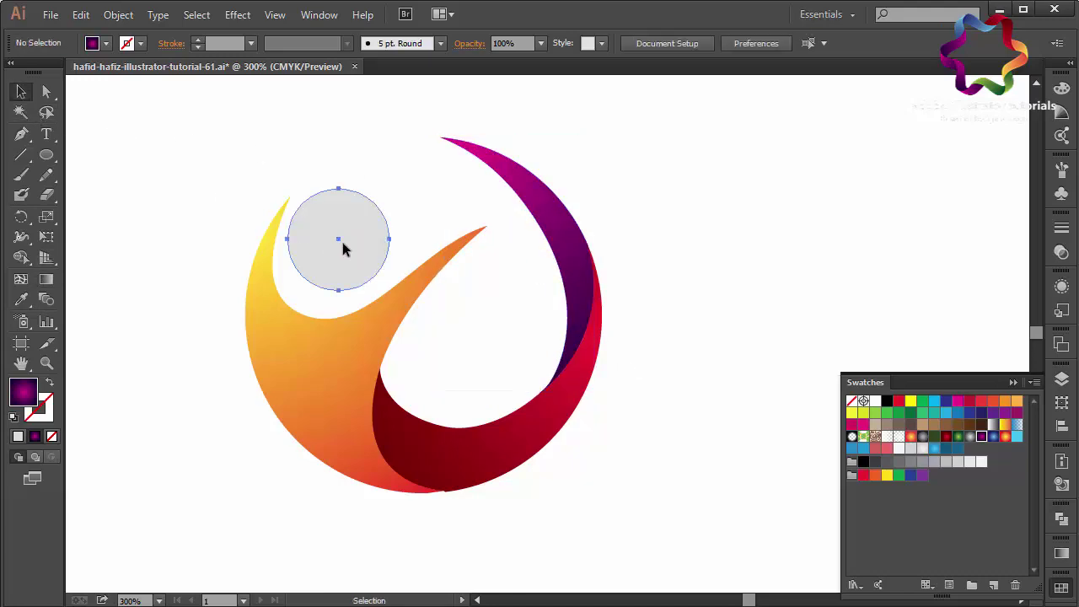
left_click(958, 436)
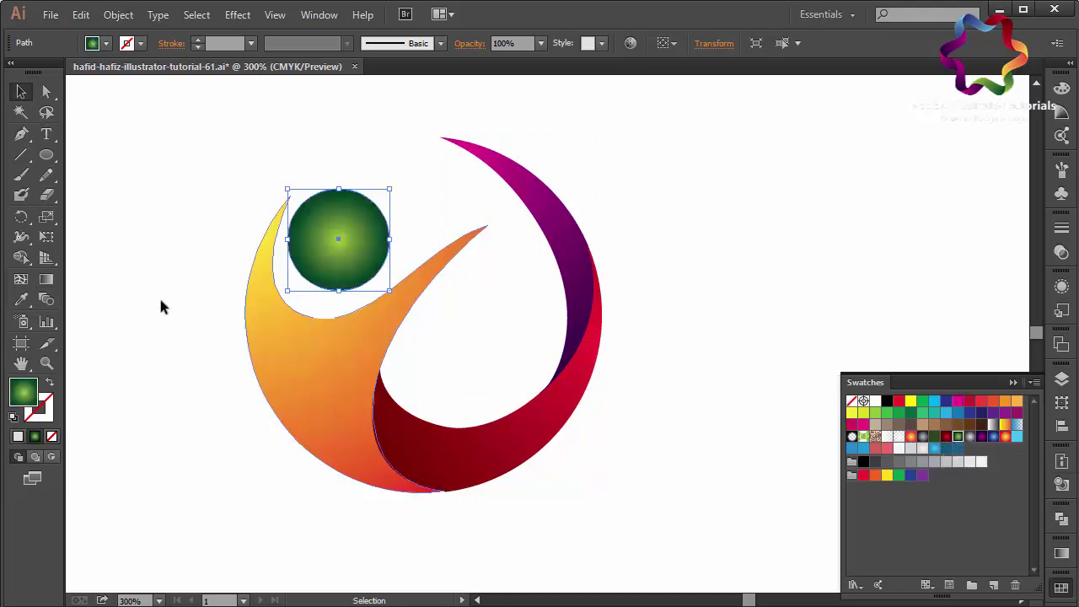
left_click(52, 279)
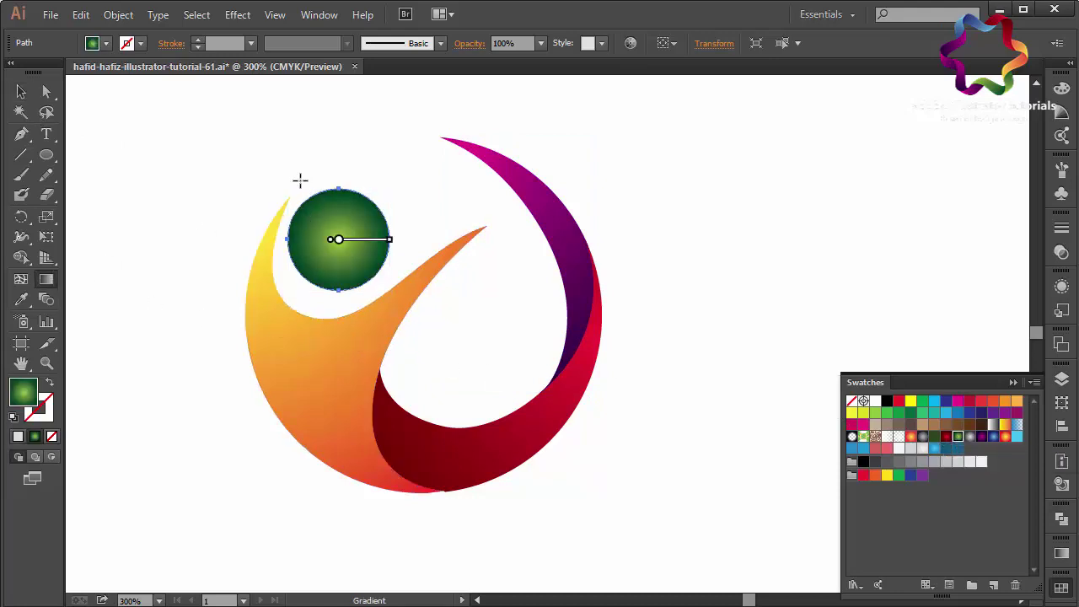
left_click_drag(300, 181, 398, 324)
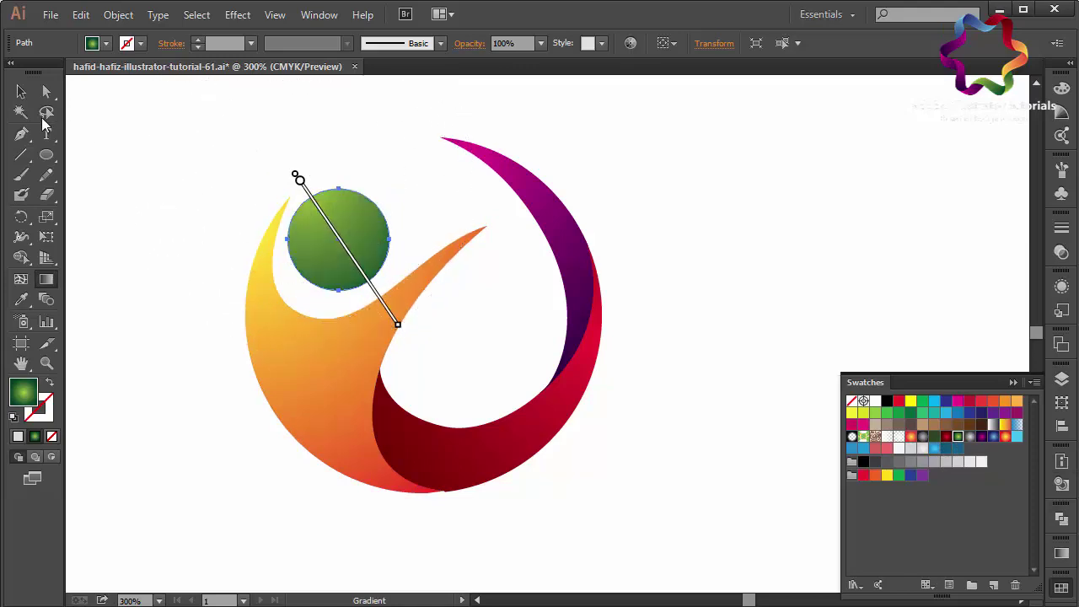
left_click(21, 91)
left_click(173, 203)
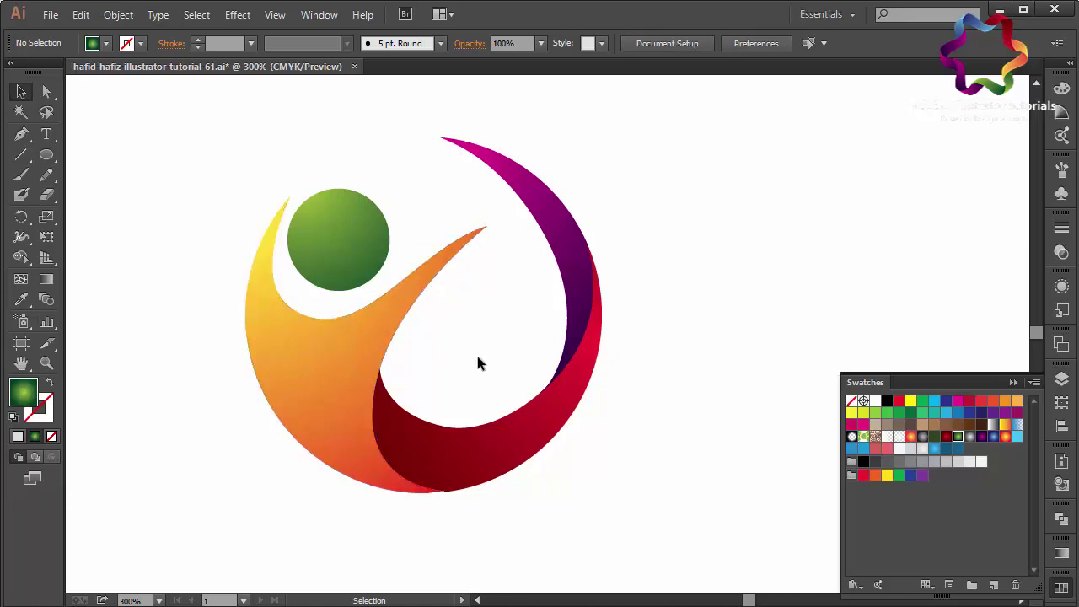
key("ctrl+plus")
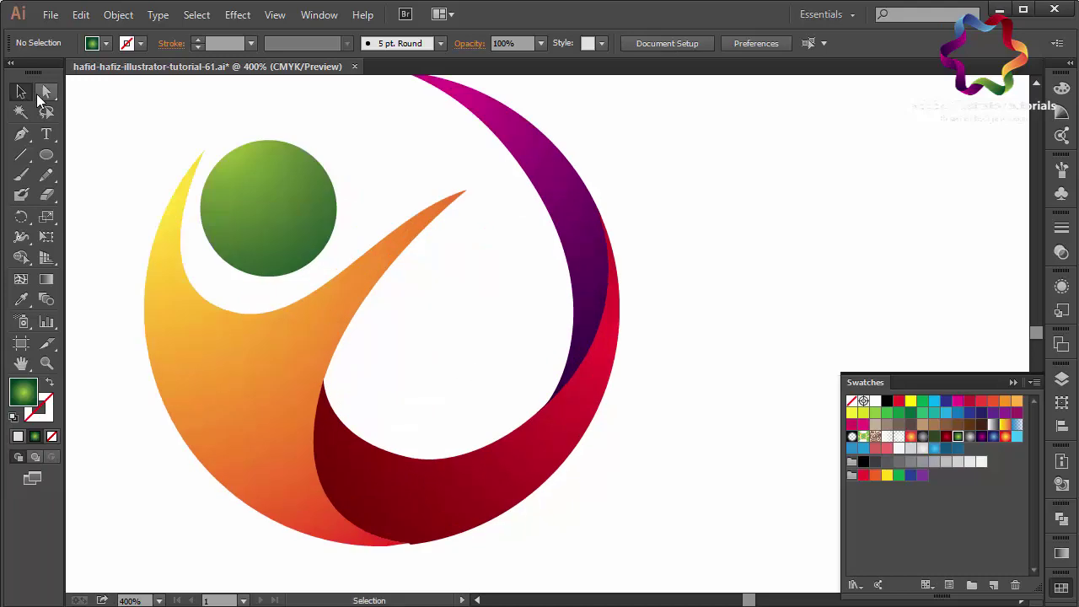
Select the dark red crescent's anchor points with Direct Selection and close the Swatches panel
left_click(48, 92)
left_click(466, 505)
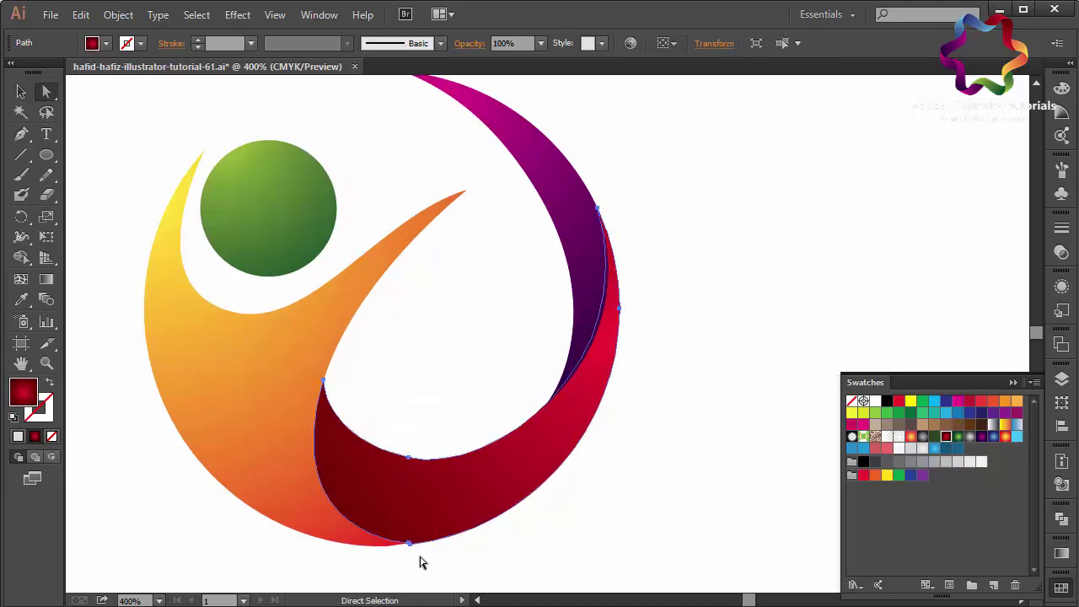
left_click_drag(420, 559, 841, 381)
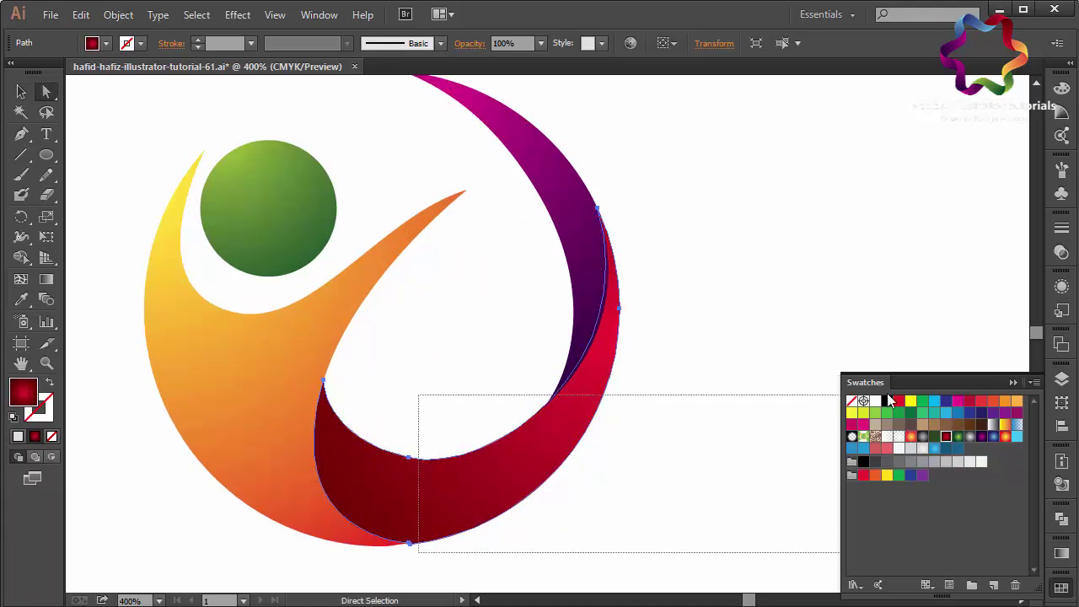
left_click(737, 429)
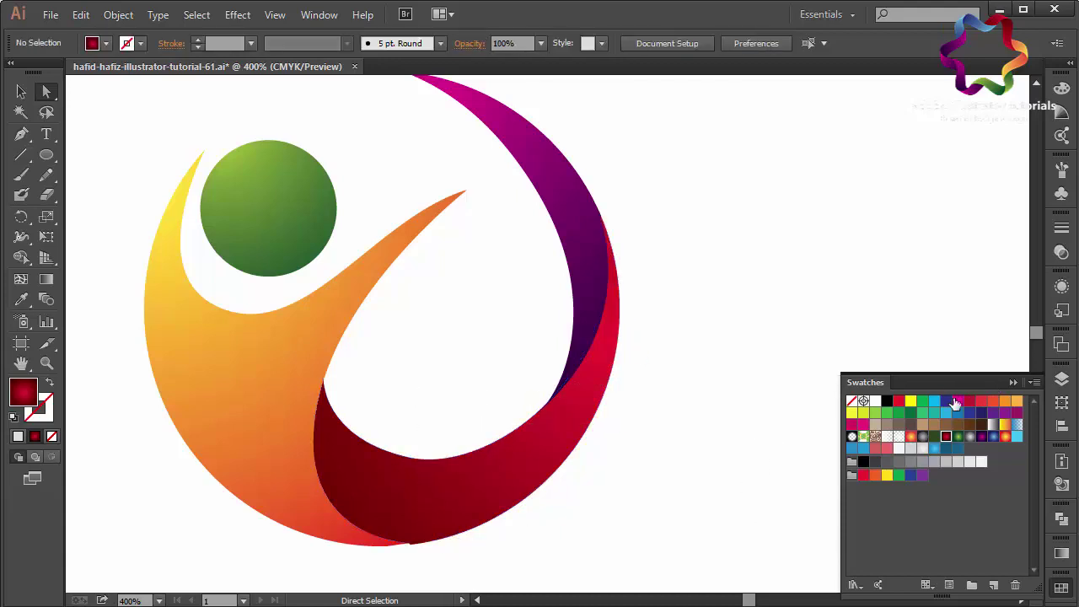
left_click(1013, 382)
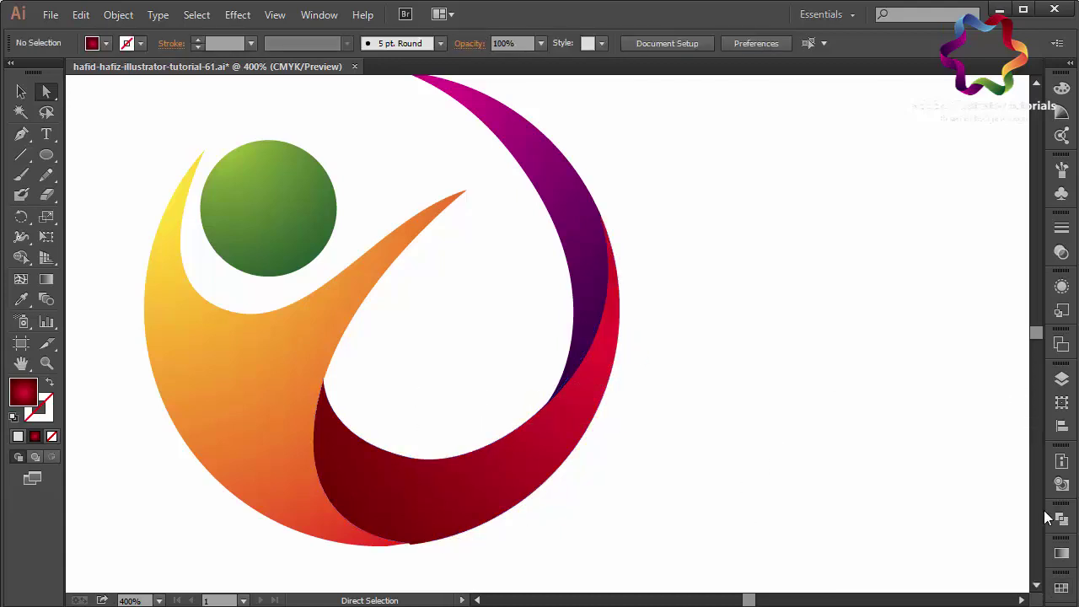
left_click(1038, 588)
Zoom in on the crescent's lower tip and nudge its anchor point slightly into place
key("ctrl+equal")
key("ctrl+equal")
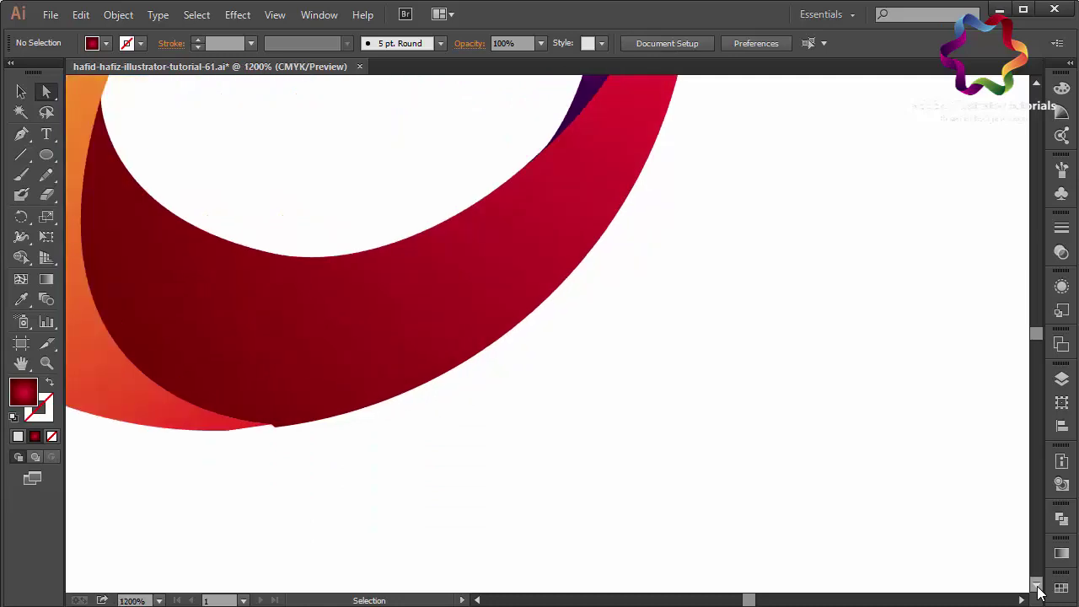
key("ctrl+equal")
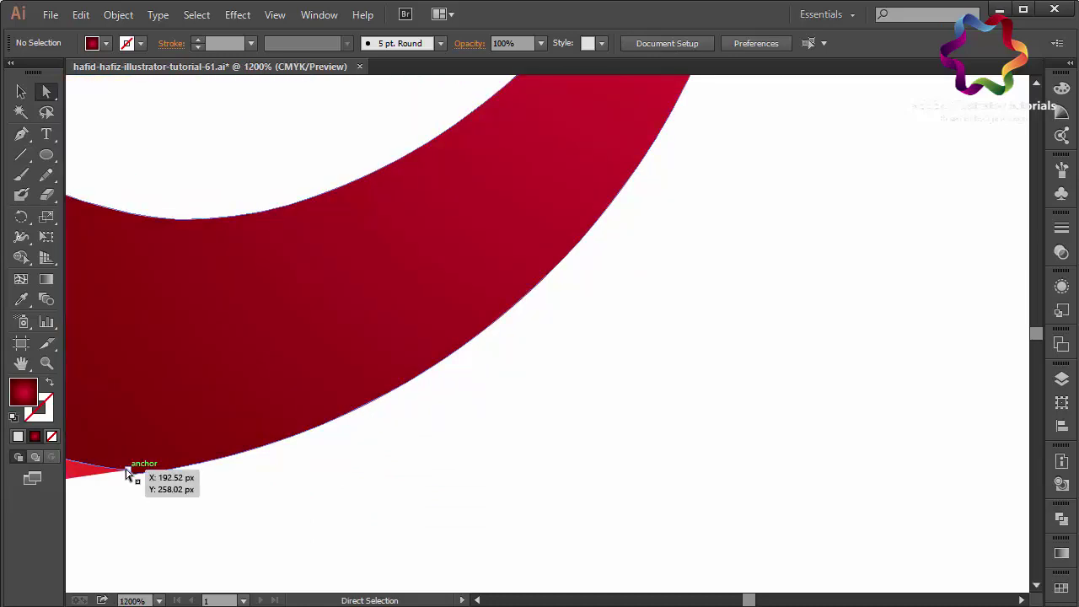
left_click_drag(126, 474, 139, 479)
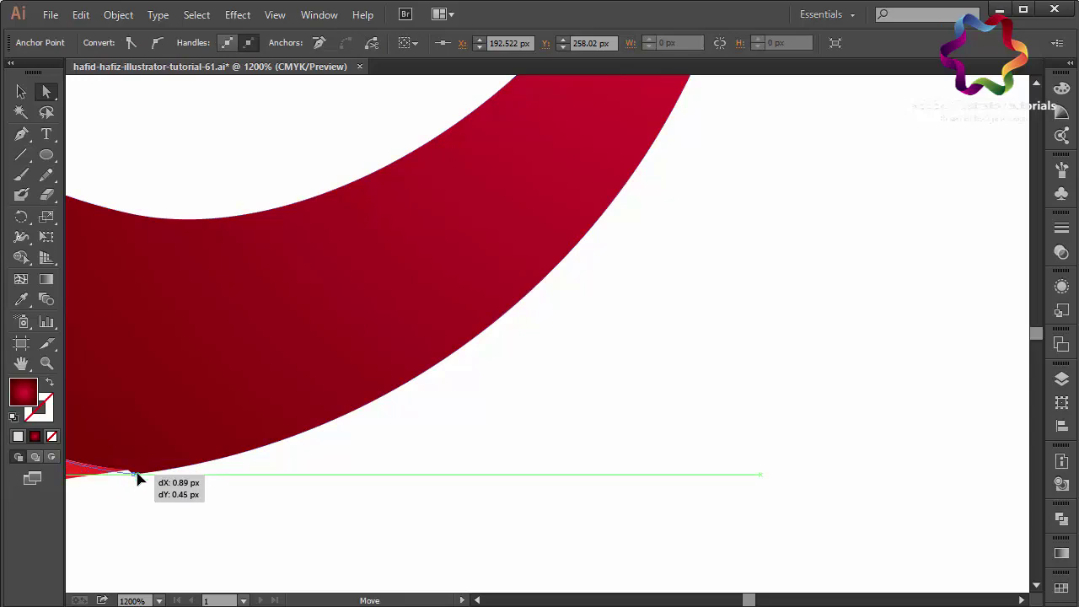
left_click_drag(139, 479, 137, 477)
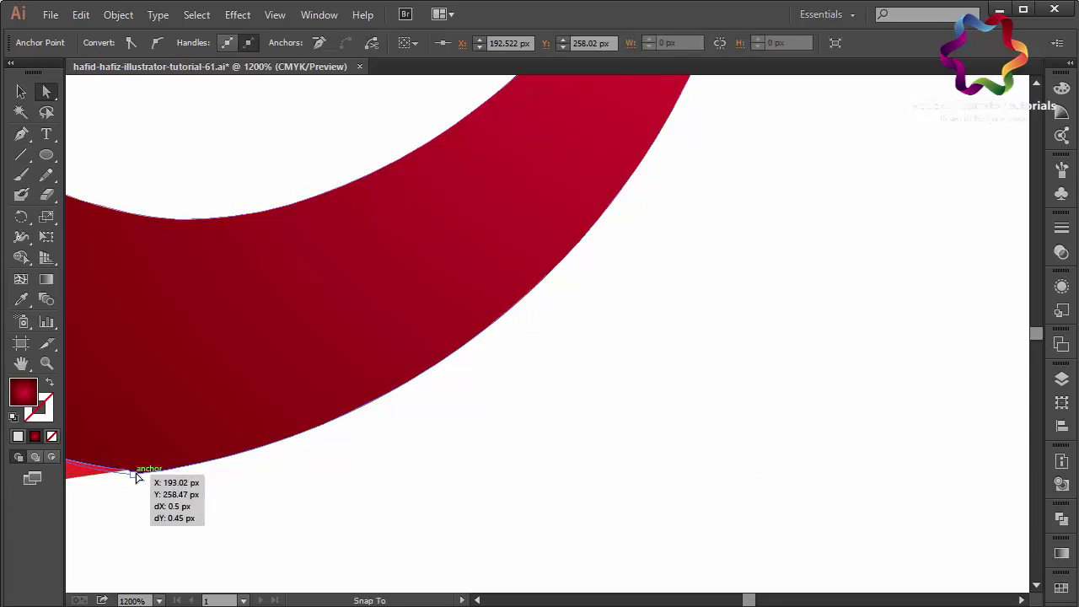
left_click(187, 504)
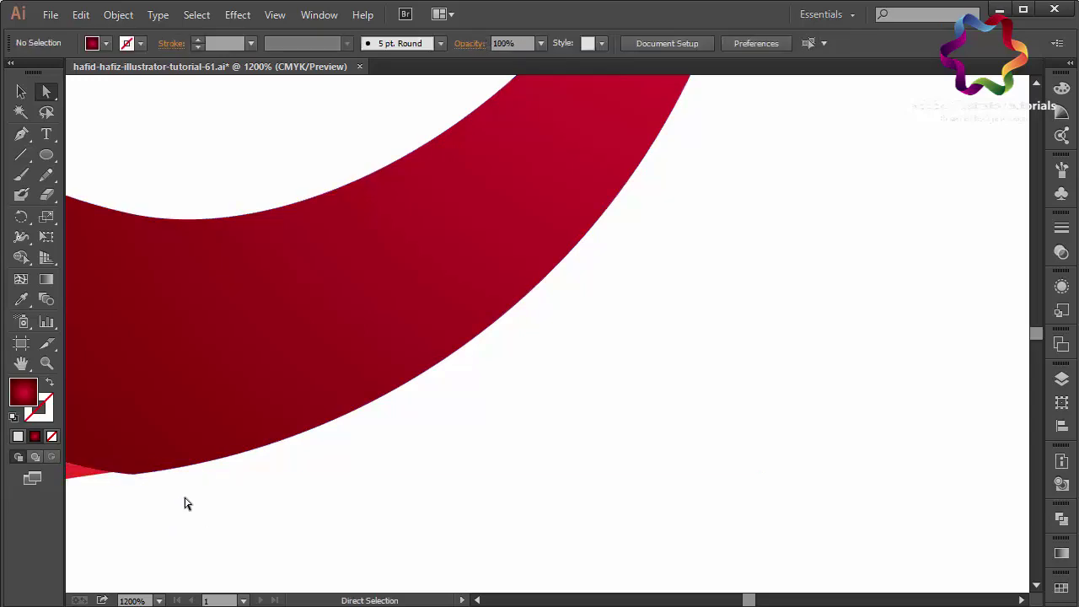
key("ctrl+minus")
key("ctrl+minus")
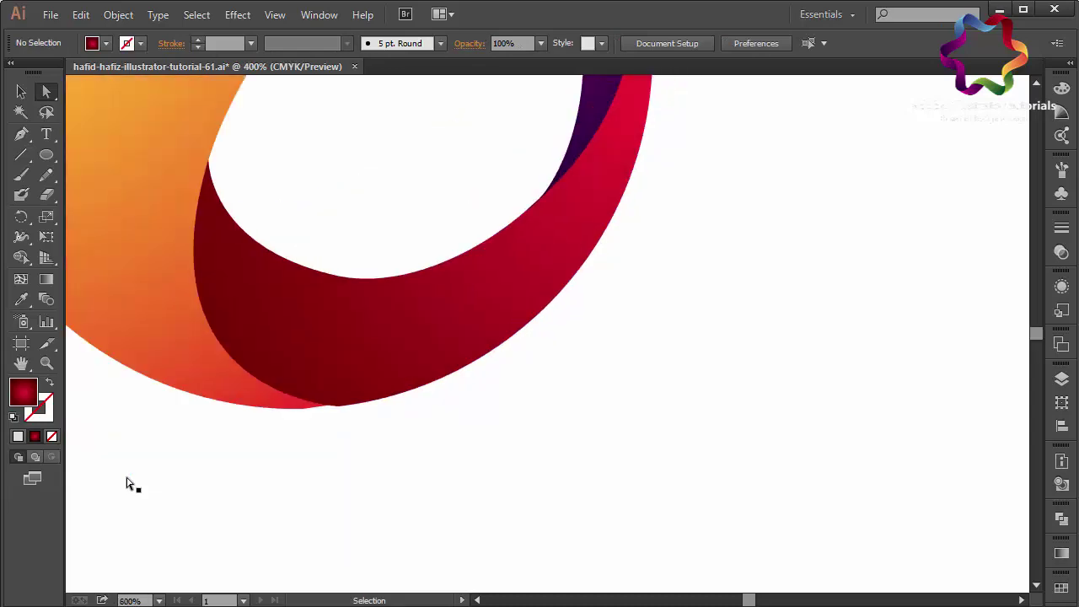
Pull the dark red arc's bottom curve handle about 1.9 px left to reshape it
key("ctrl+plus")
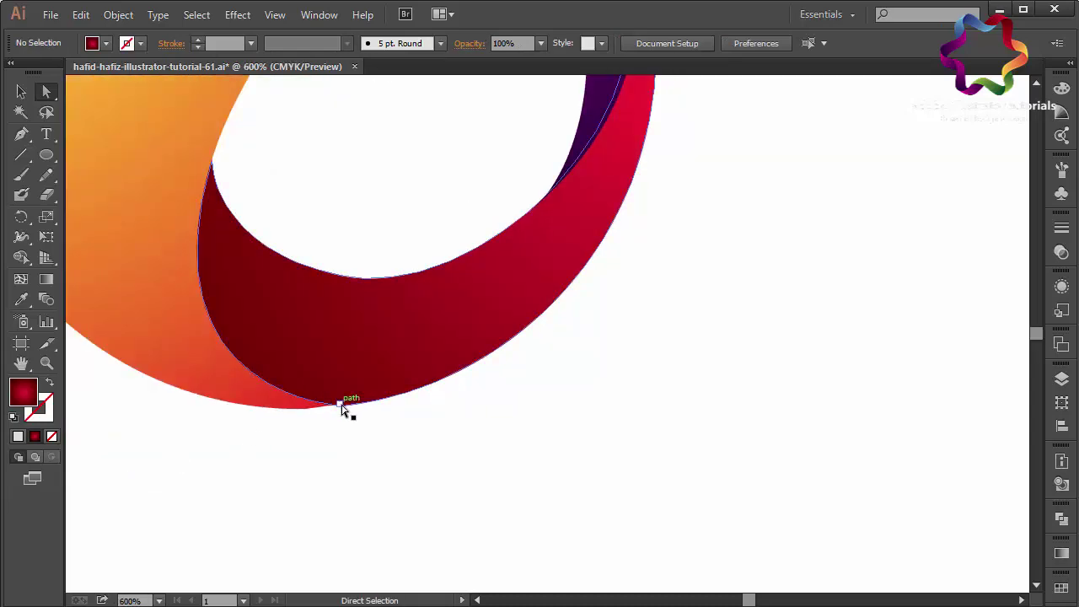
left_click(341, 407)
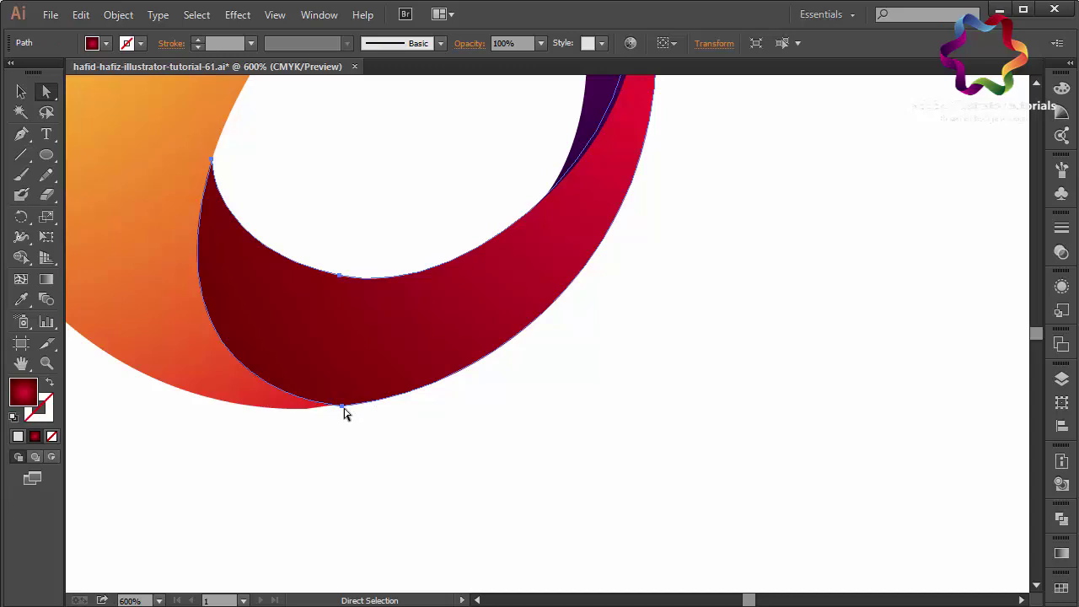
left_click(343, 407)
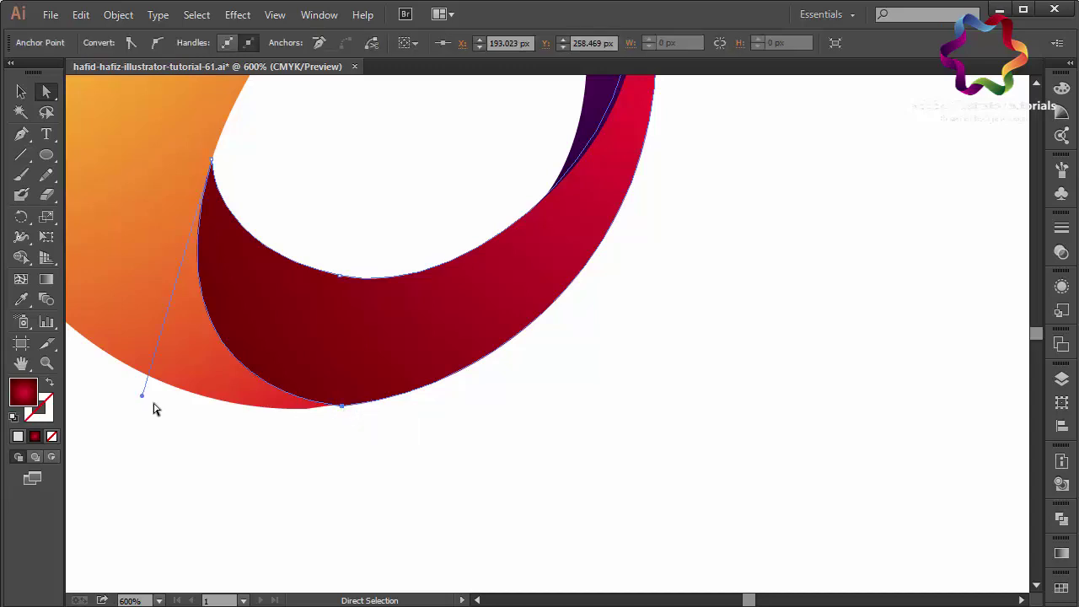
left_click_drag(143, 396, 130, 395)
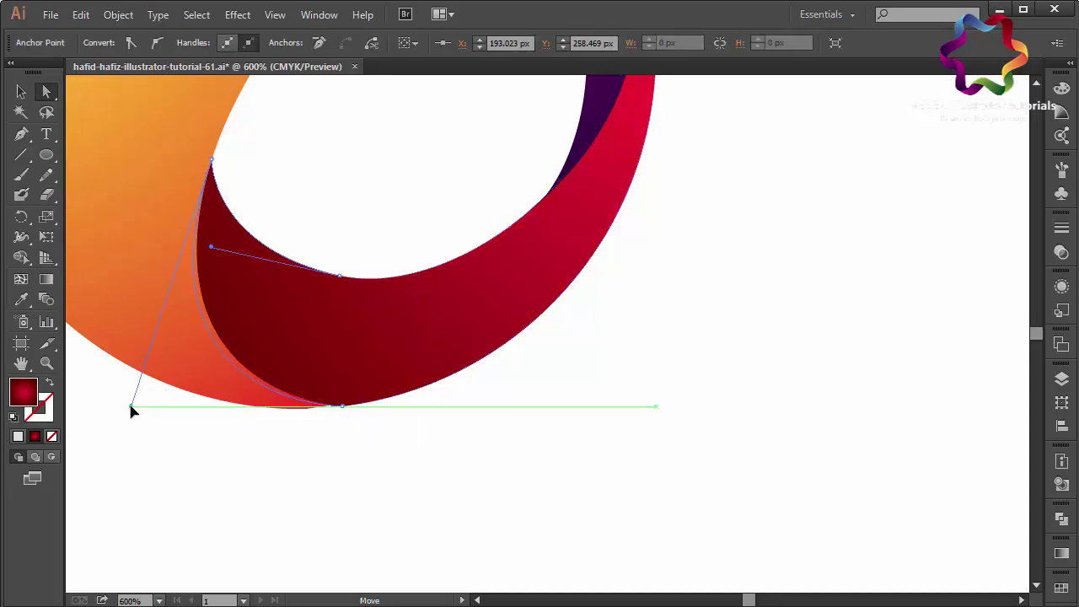
left_click(312, 252)
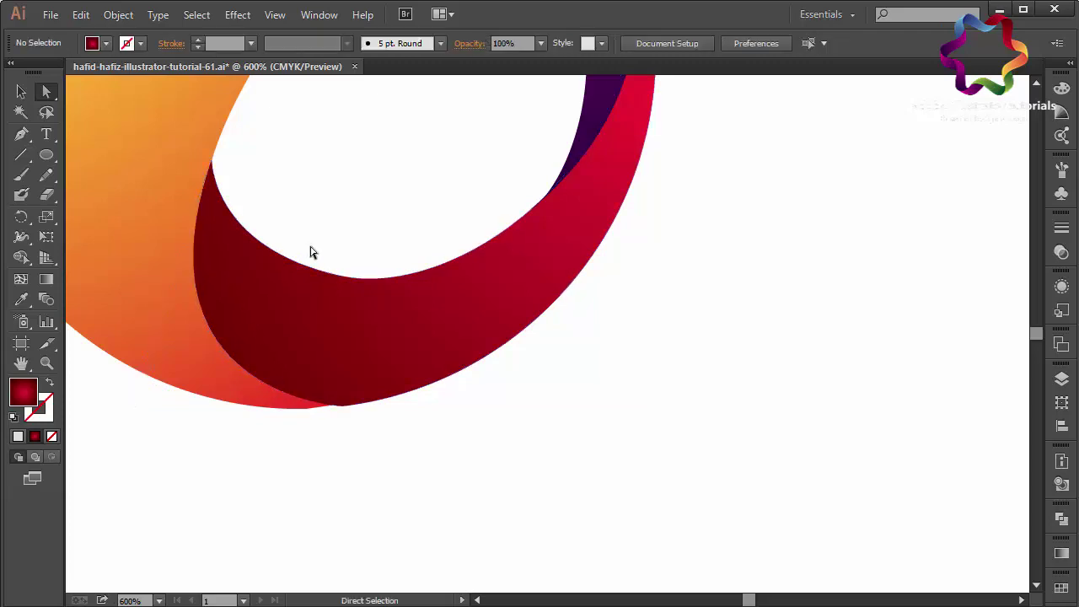
Nudge the arc's bottom anchor point slightly down to smooth its tip, then zoom in closer
left_click(298, 400)
left_click(308, 408)
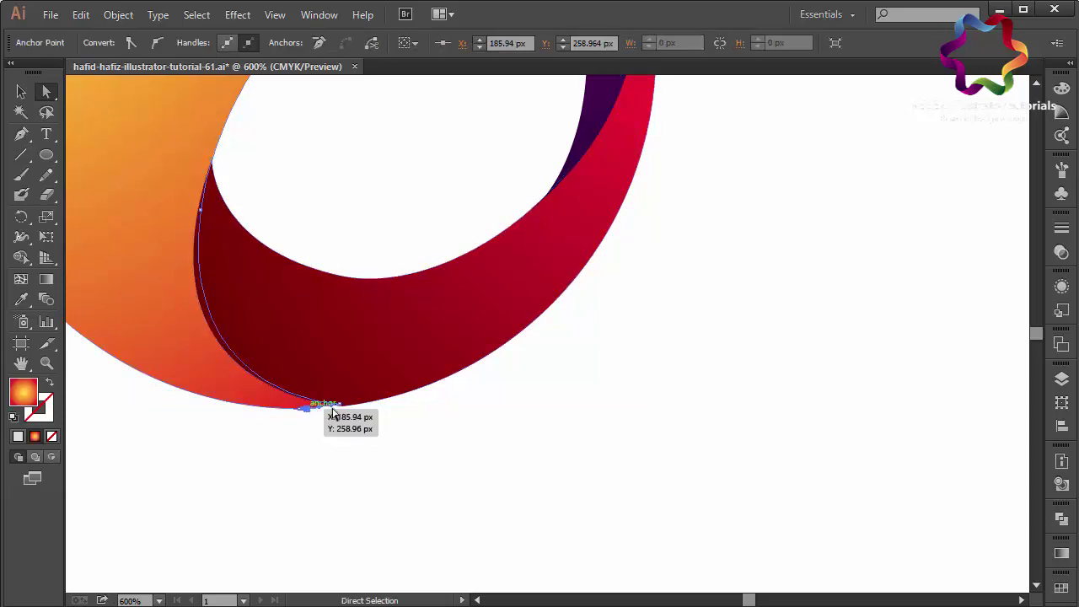
left_click(354, 431)
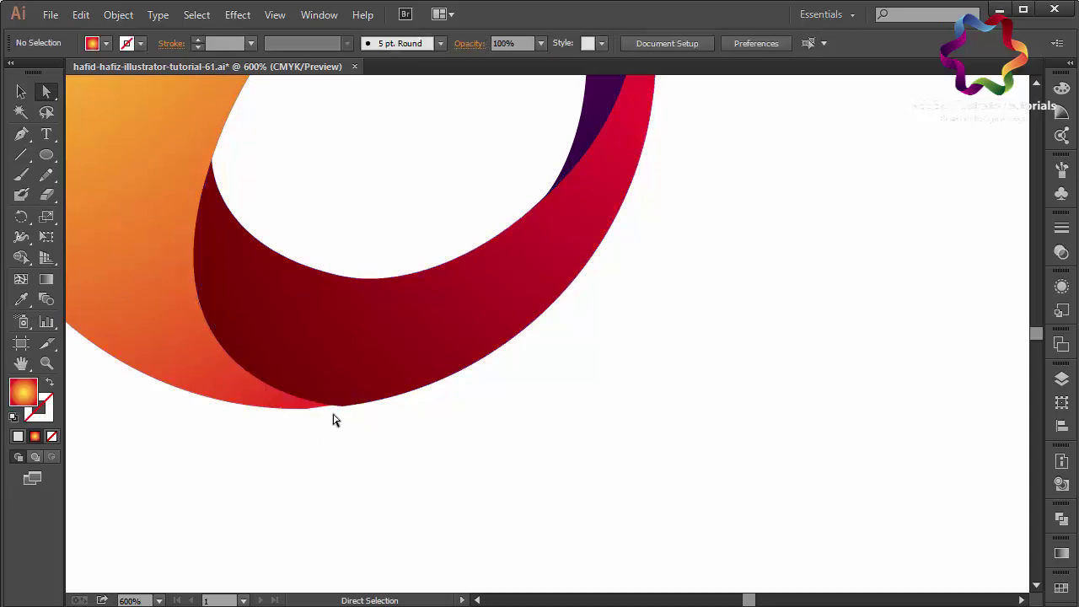
left_click(333, 407)
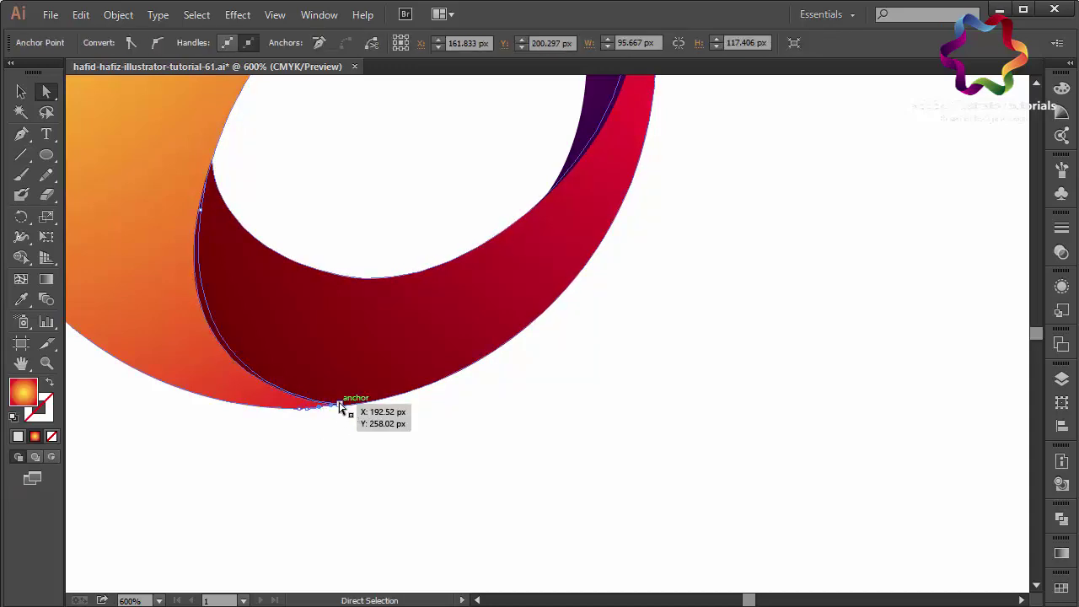
left_click_drag(340, 408, 341, 413)
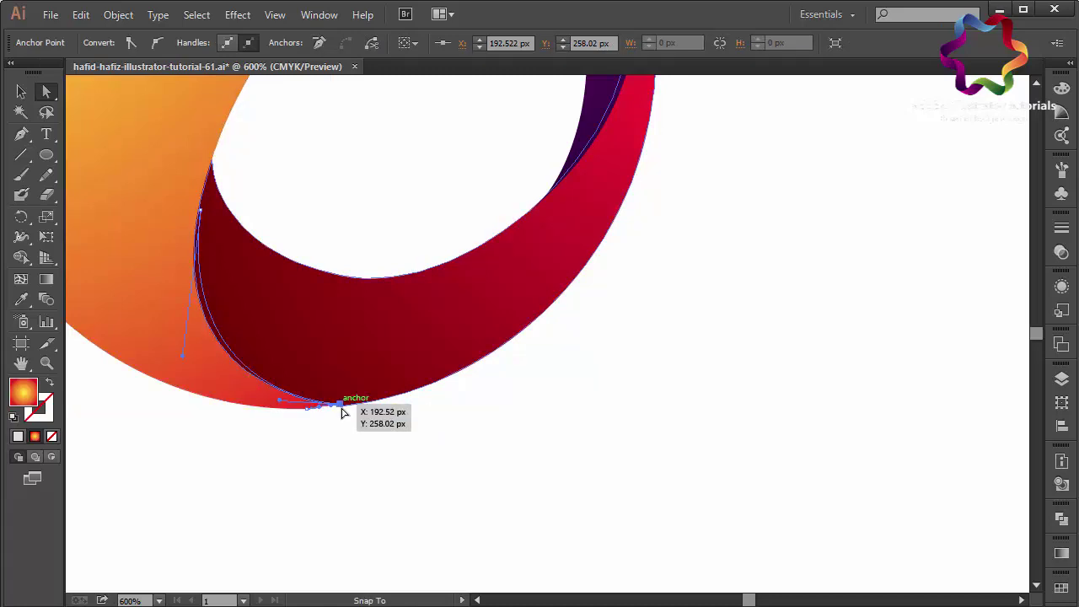
left_click(351, 436)
key("ctrl")
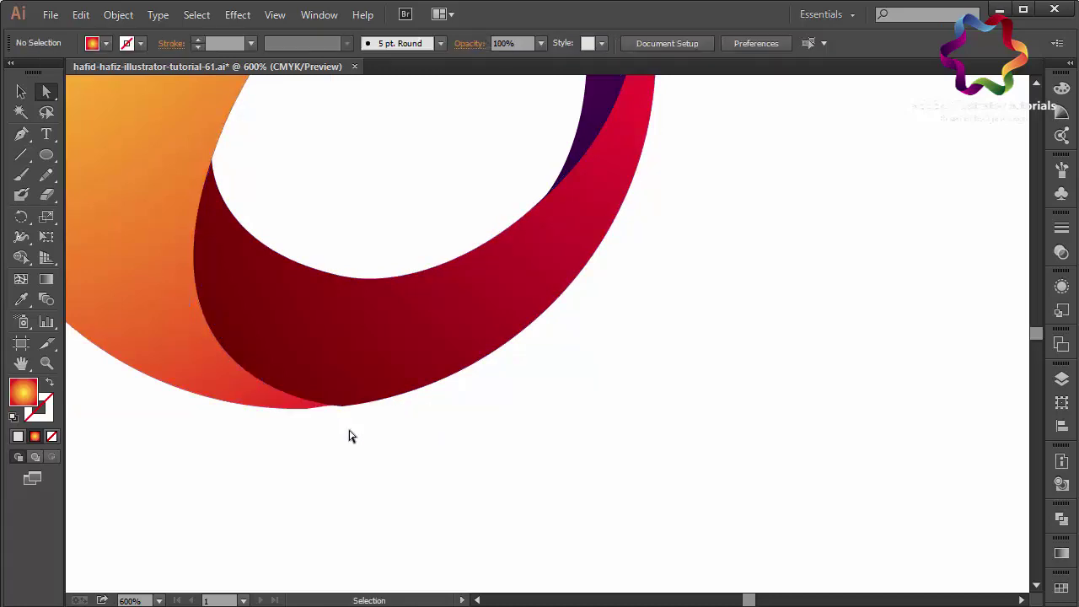
key("ctrl+plus")
key("ctrl+plus")
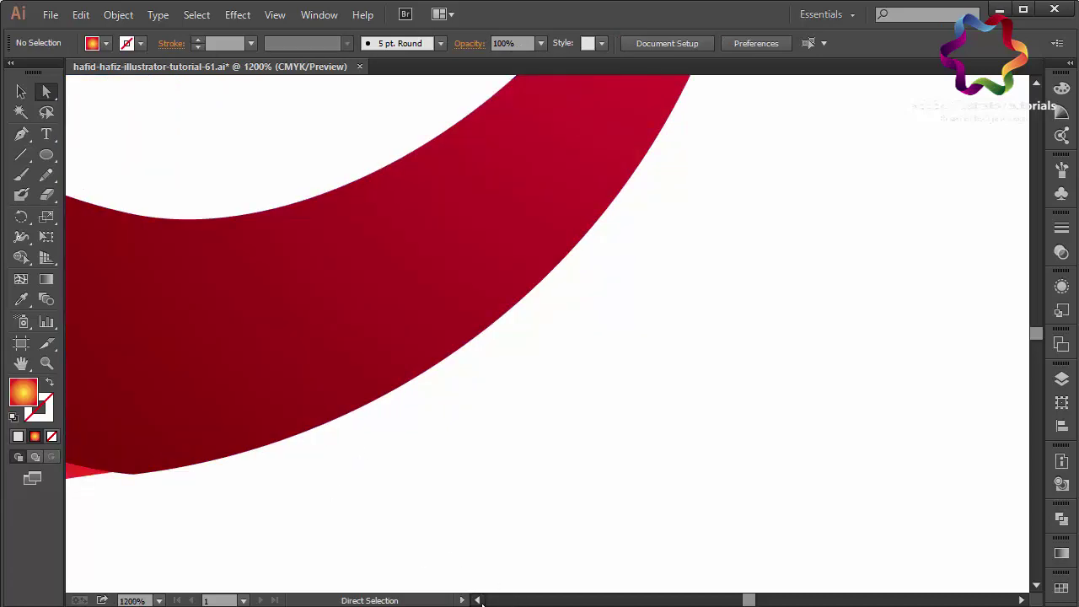
scroll(477, 601, "left", 5)
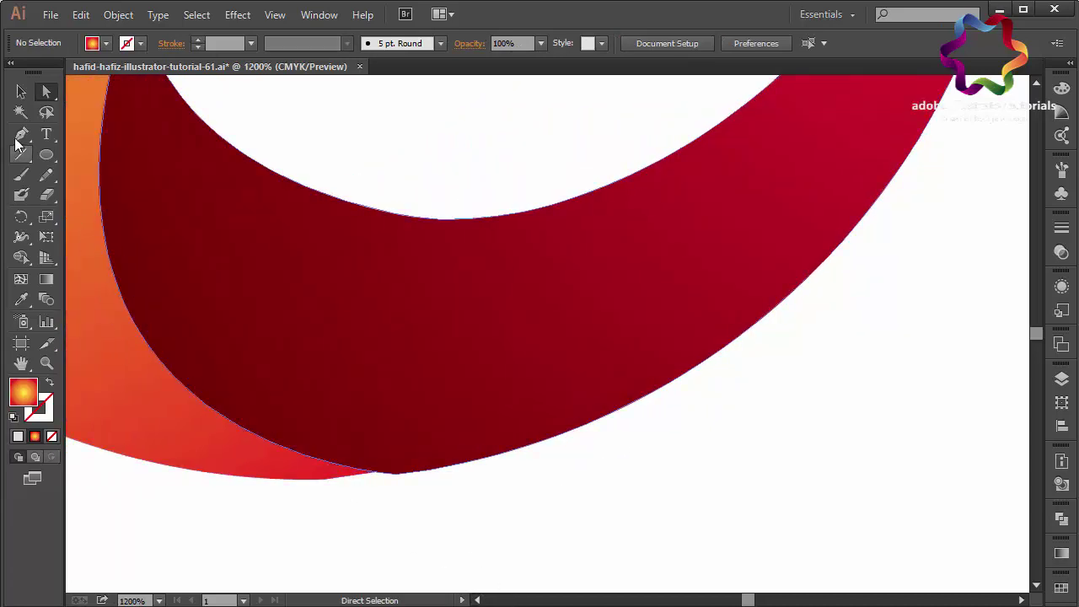
Draw a small pointed triangle with the Pen tool along the dark red arc's bottom edge
left_click(21, 135)
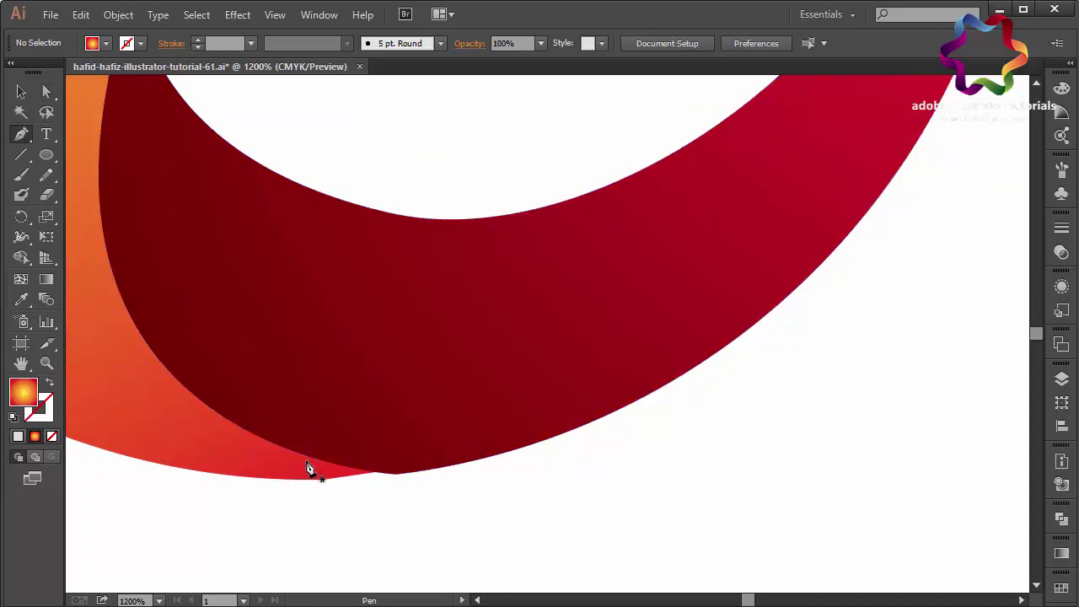
mouse_move(308, 456)
left_mouse_down()
mouse_move(500, 457)
mouse_move(615, 418)
left_mouse_up()
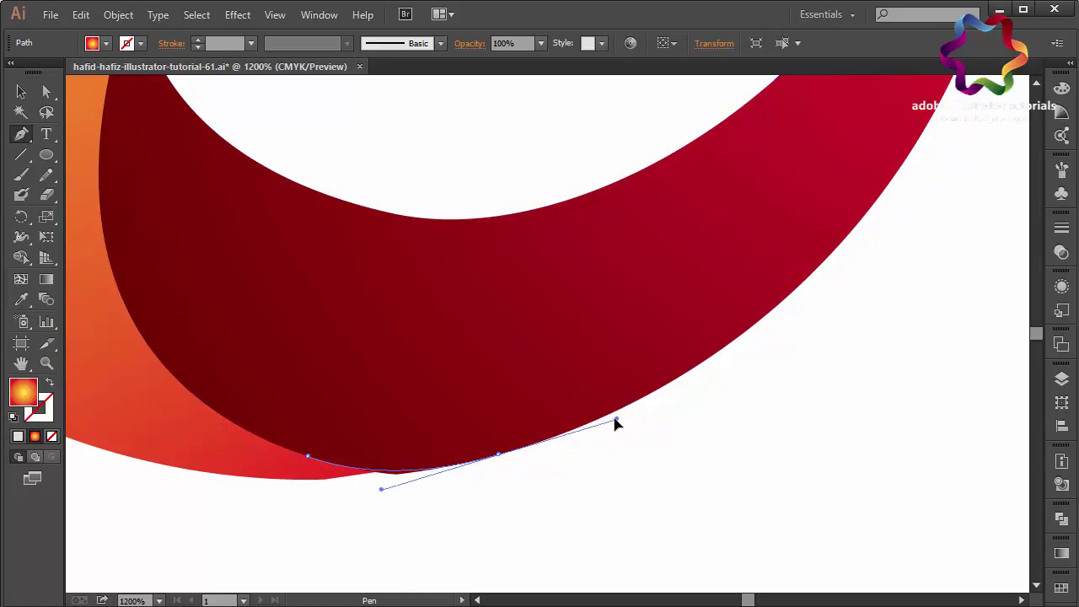
left_click(419, 546)
left_click(307, 485)
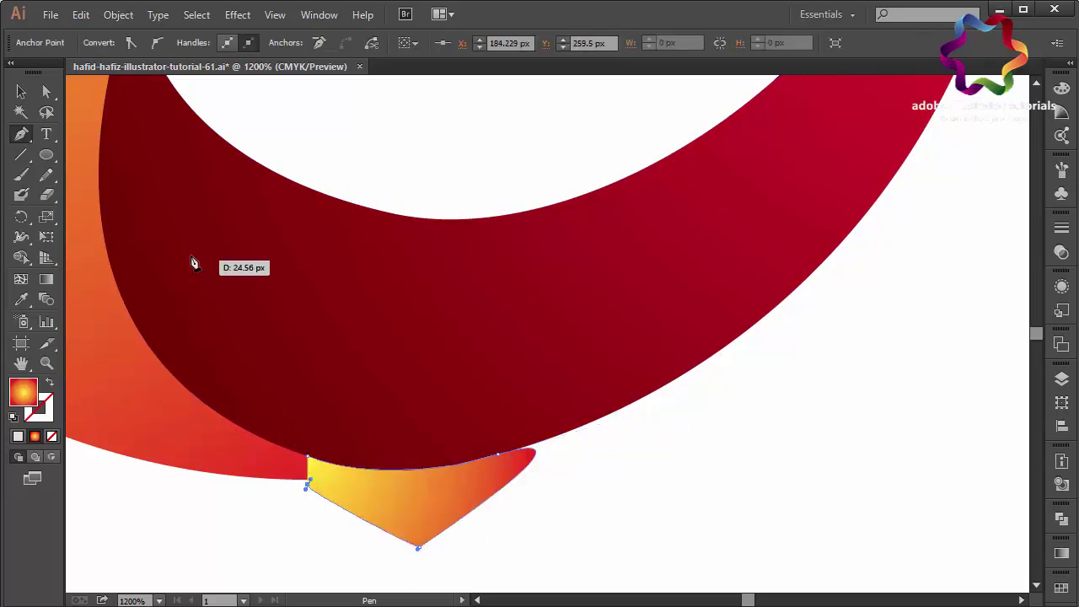
left_click(23, 91)
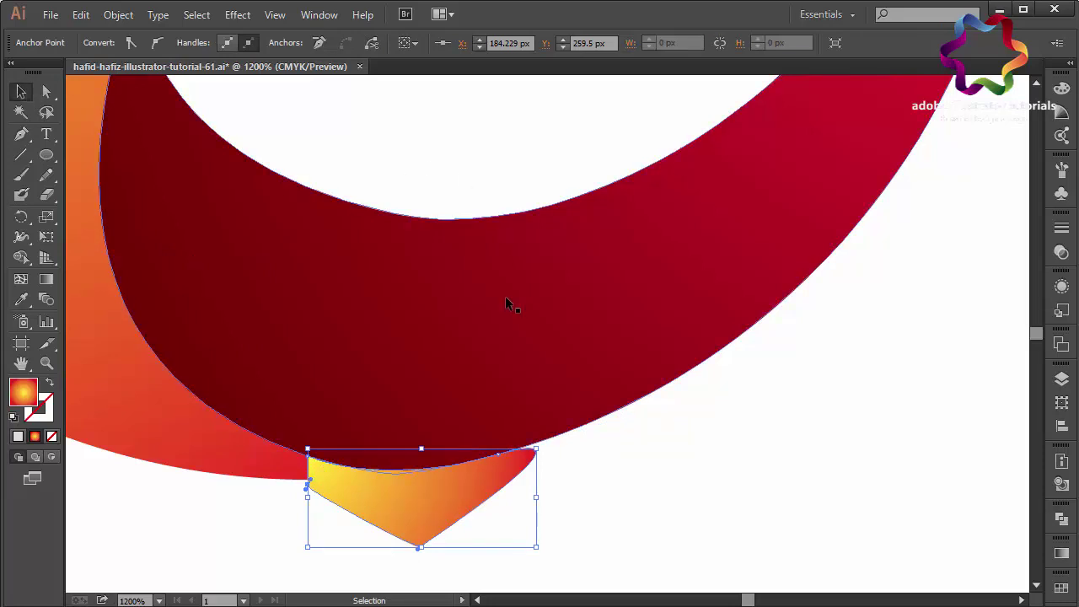
key("ctrl+minus")
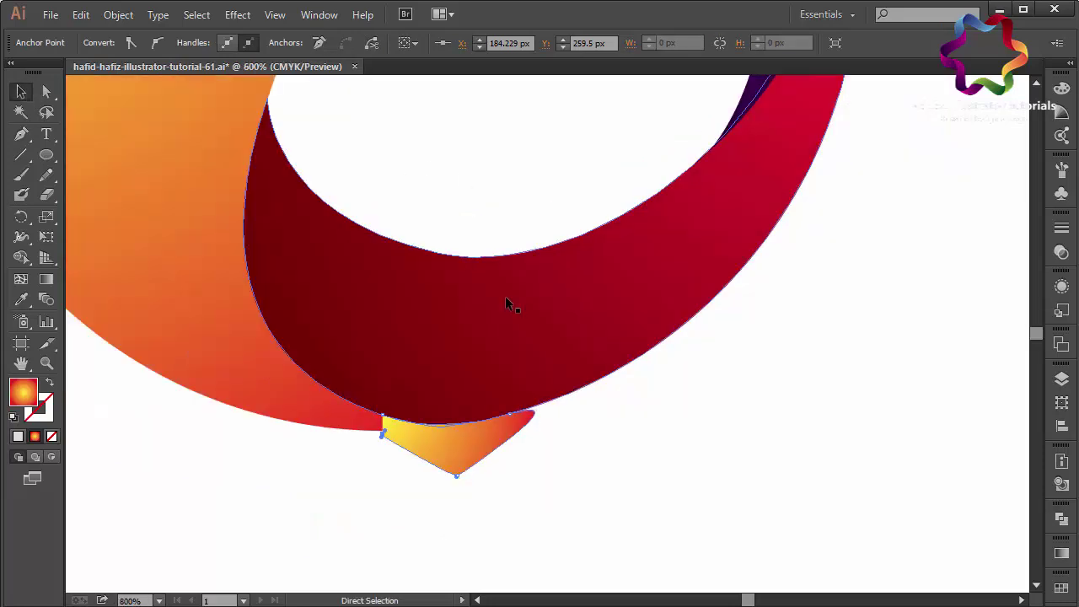
key("ctrl+minus")
key("ctrl+minus")
key("ctrl+minus")
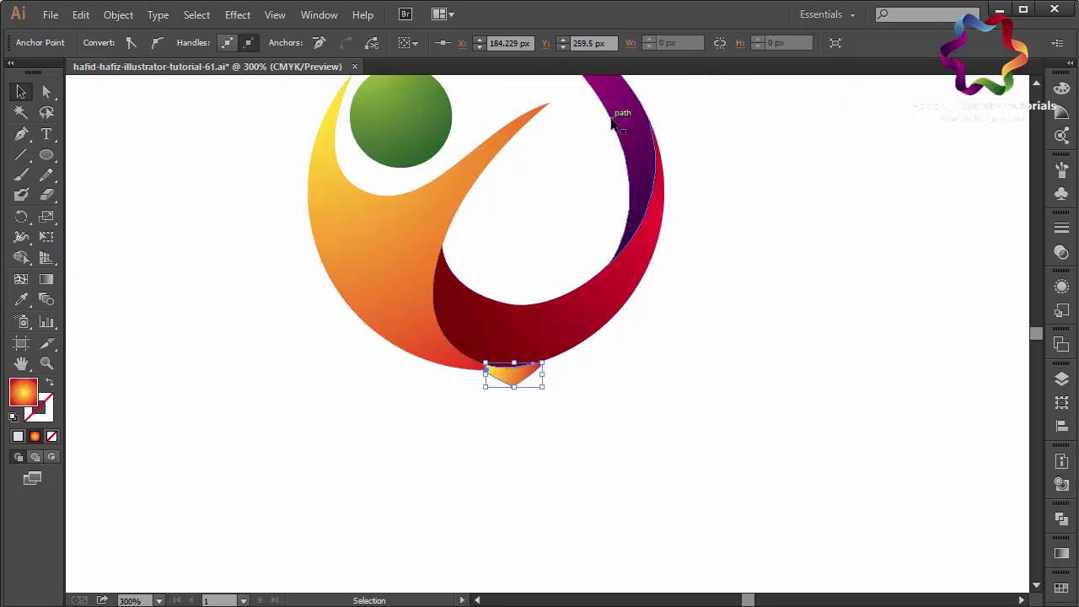
Select the dark red arc together with the small pointed shape and send the arc to the back
left_click(531, 351)
left_click(514, 384, "shift")
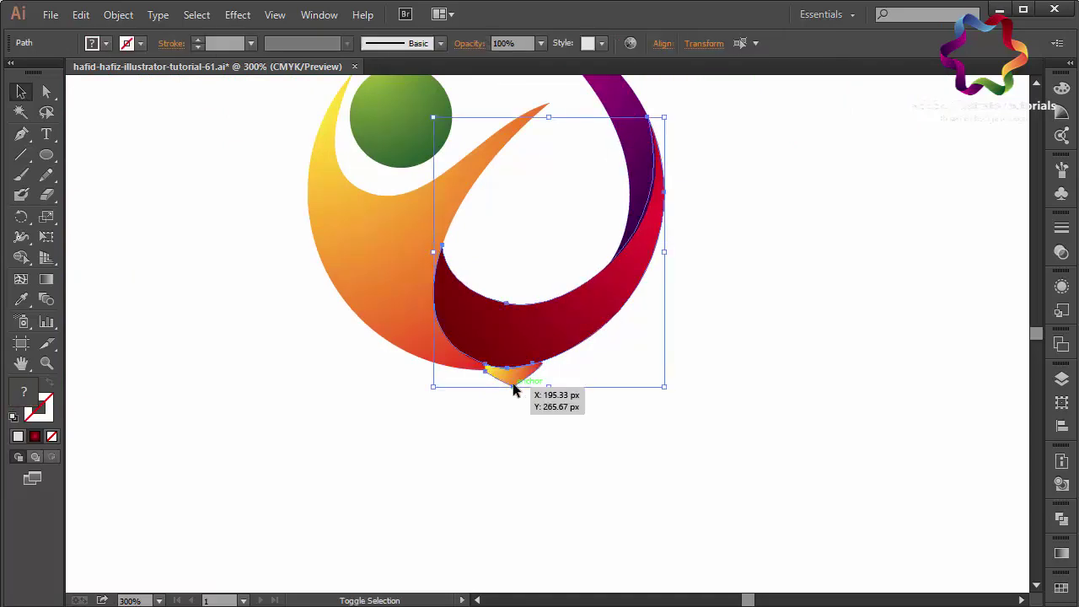
right_click(514, 386)
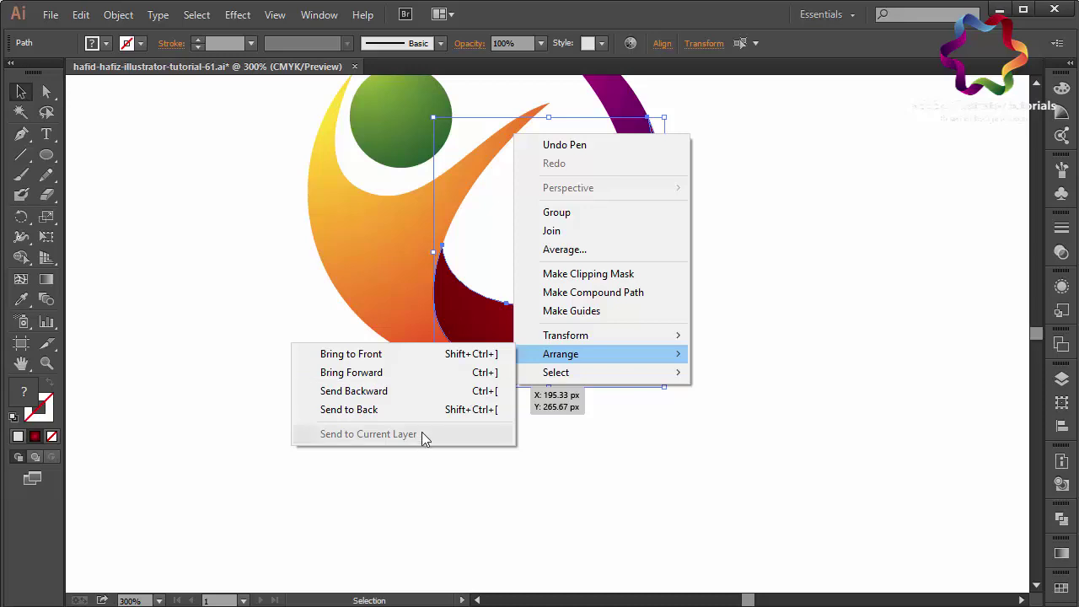
left_click(413, 411)
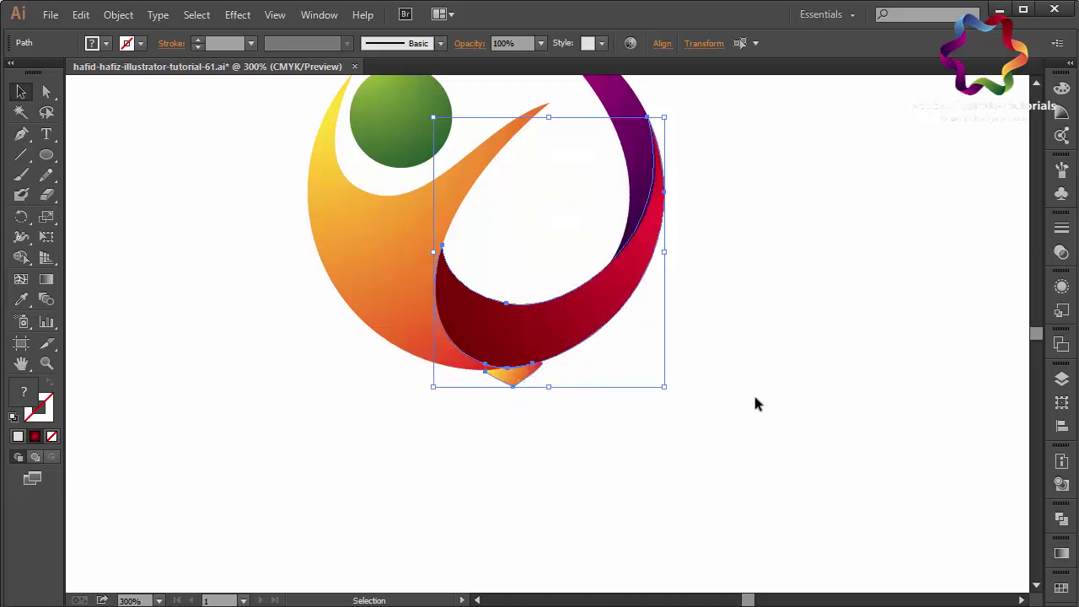
Subtract the pointed shape from the arc with Pathfinder Minus Front, then fit the artboard
left_click(1059, 517)
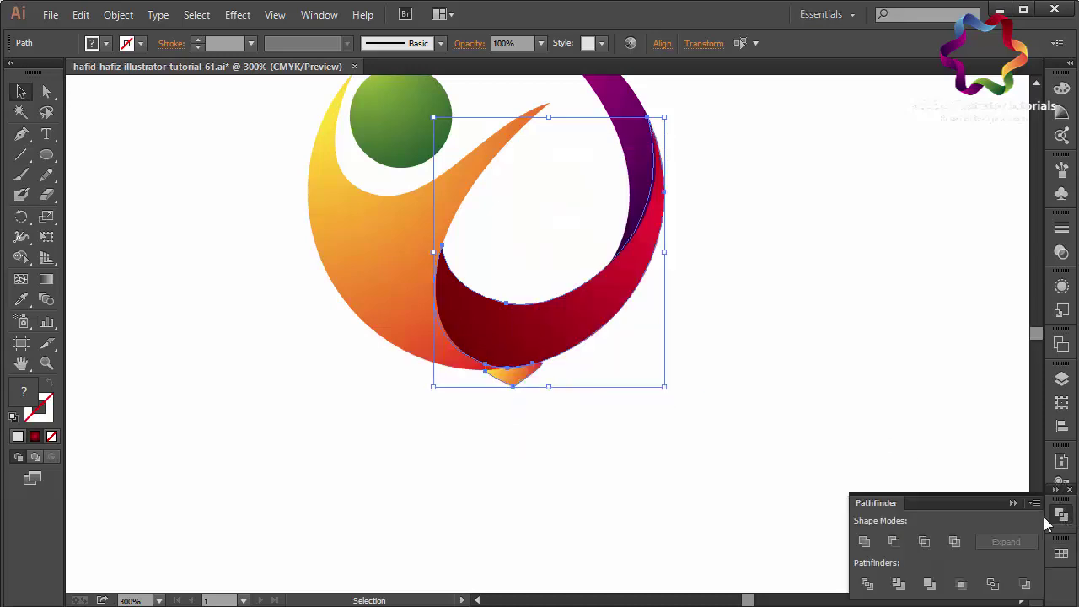
left_click(894, 542)
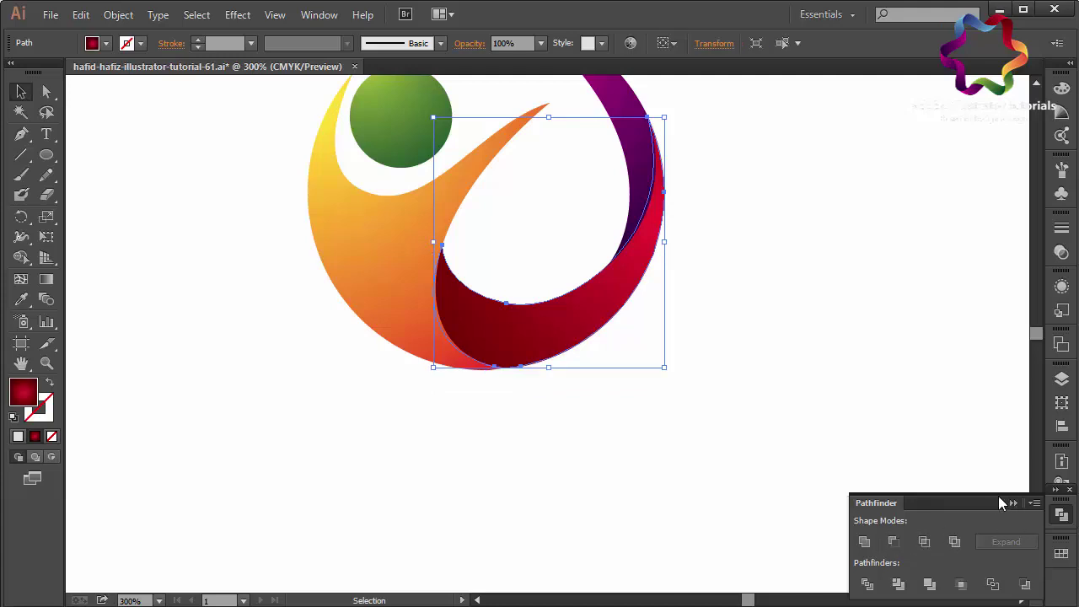
left_click(1013, 504)
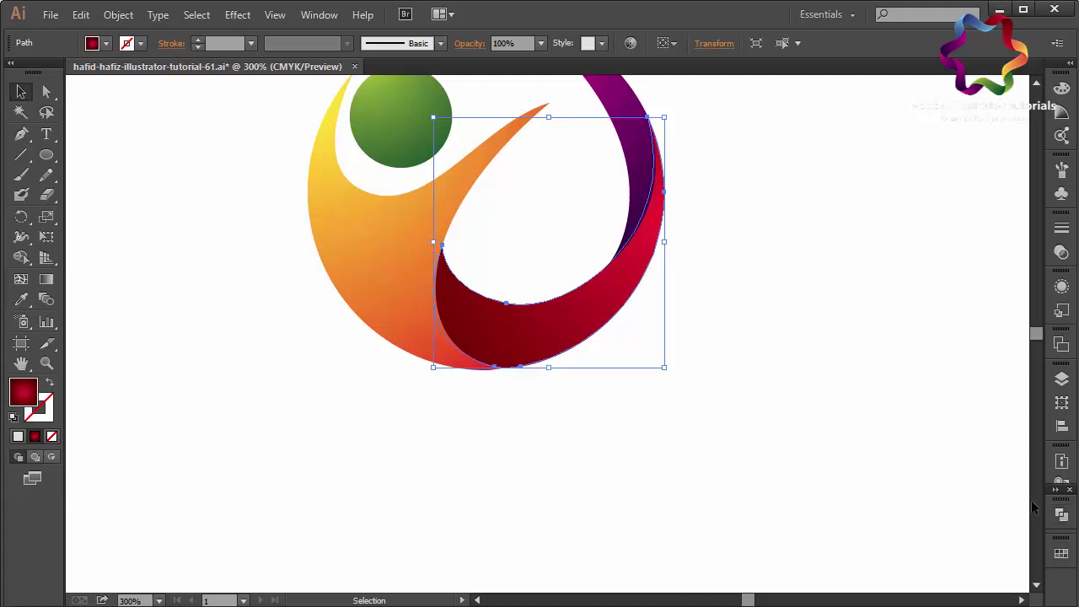
left_click_drag(1062, 518, 1050, 588)
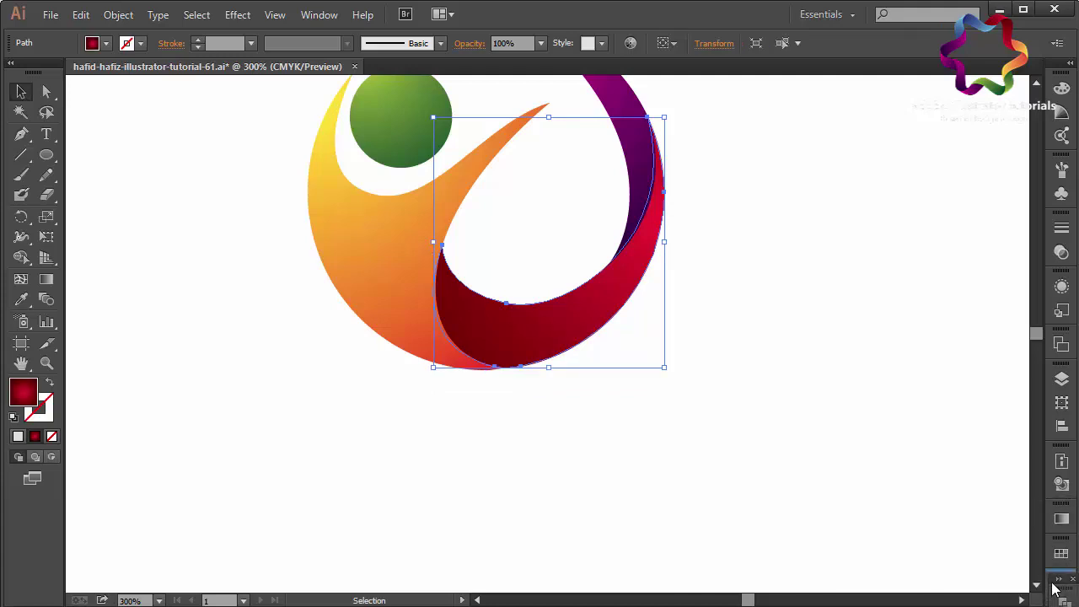
left_click(843, 518)
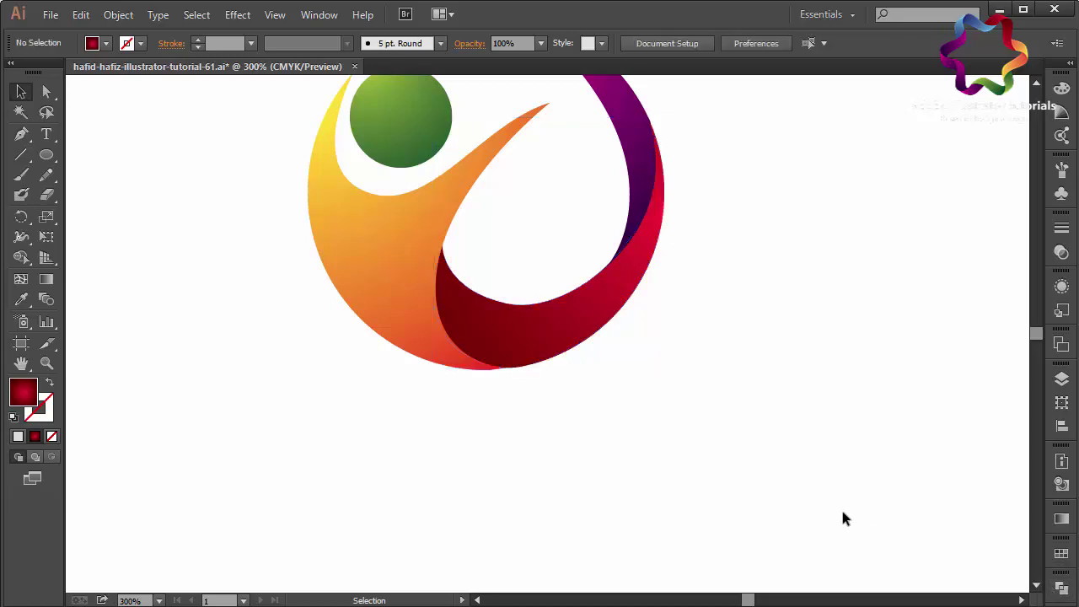
key("ctrl+0")
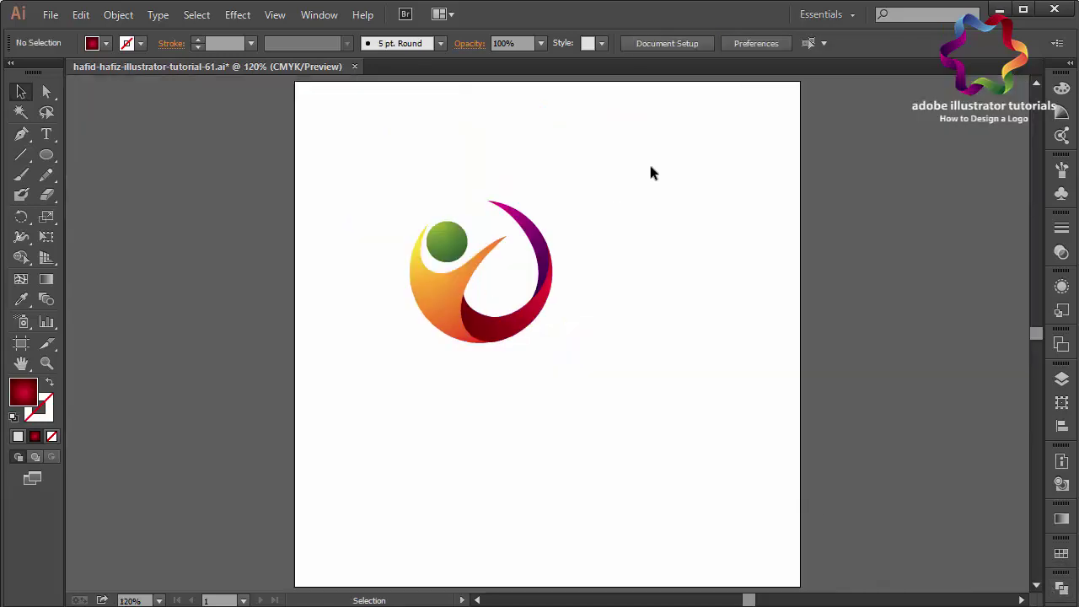
Copy the body's yellow-to-orange gradient onto the green head circle with the Eyedropper
left_click_drag(656, 165, 619, 215)
key("ctrl+plus")
key("ctrl+plus")
left_click(389, 191)
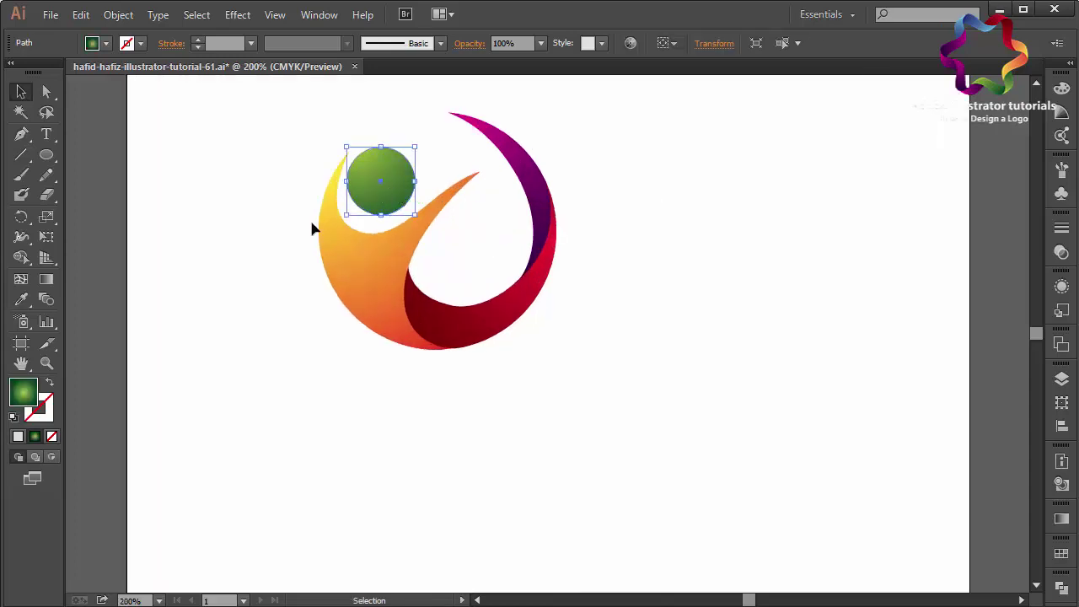
left_click(21, 299)
left_click(393, 292)
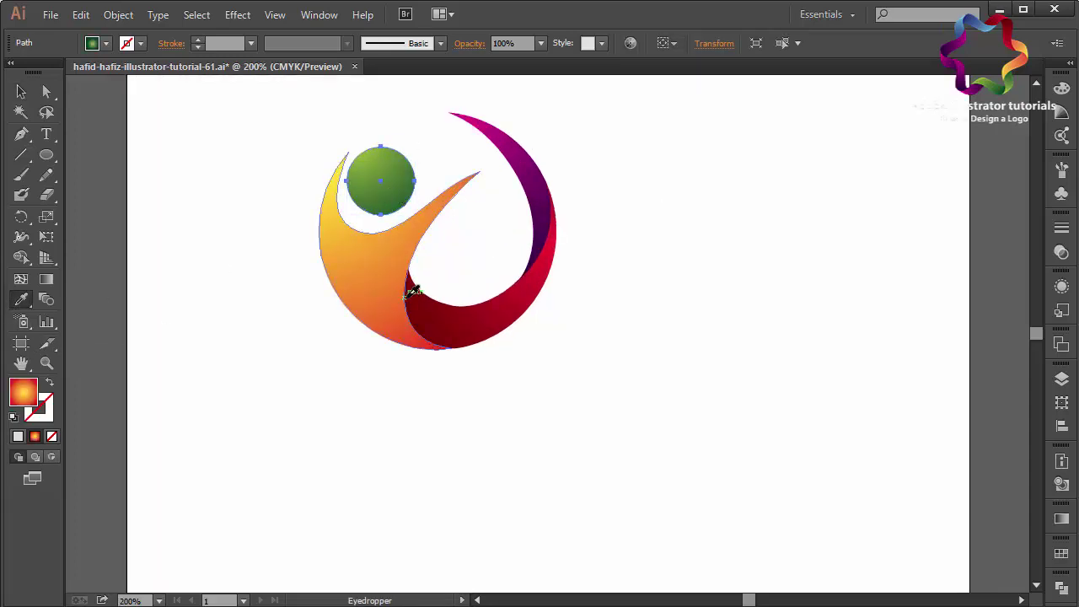
left_click(24, 89)
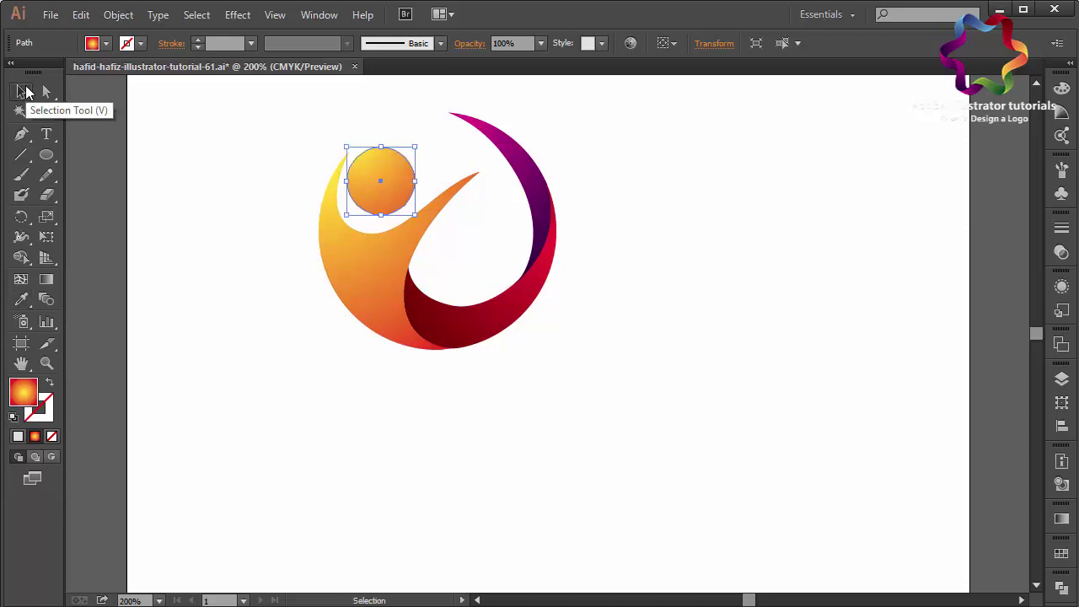
left_click(156, 169)
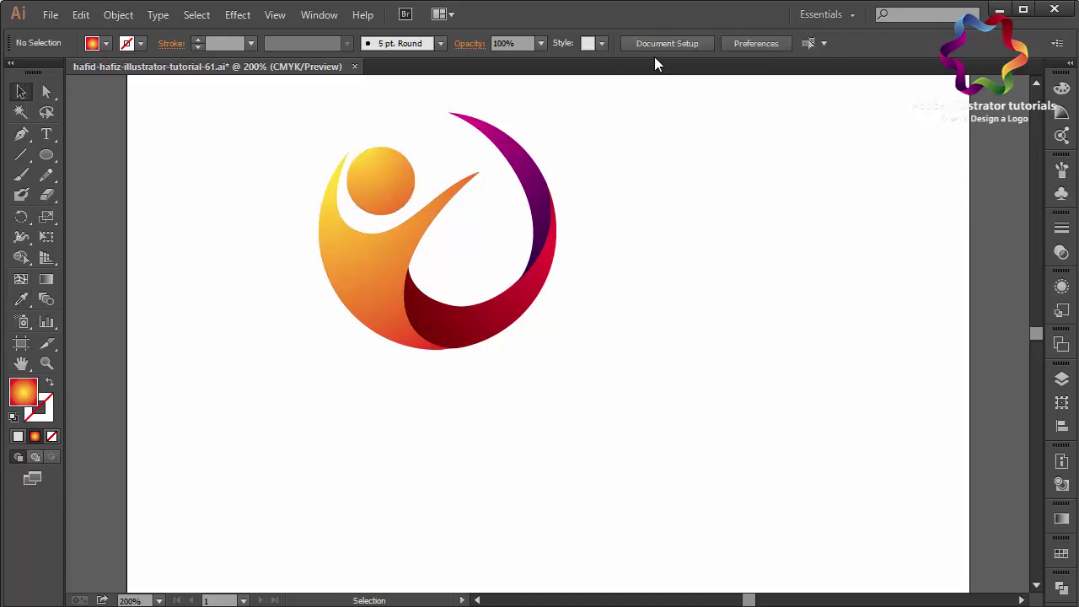
Select all the logo pieces and group them together
left_click_drag(661, 106, 275, 447)
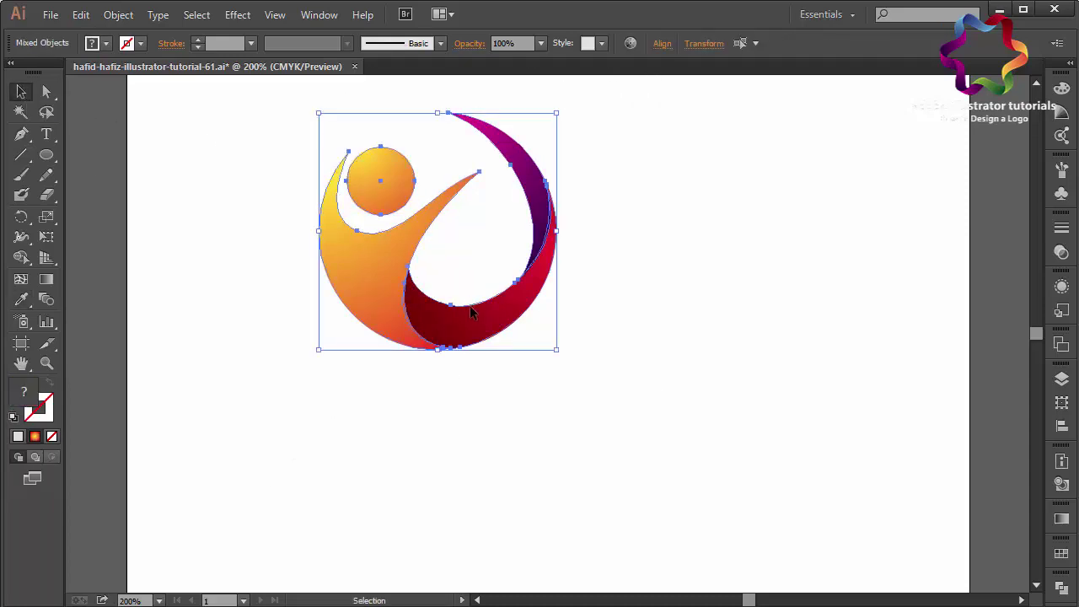
left_click_drag(512, 409, 512, 409)
left_click_drag(597, 416, 262, 112)
right_click(262, 112)
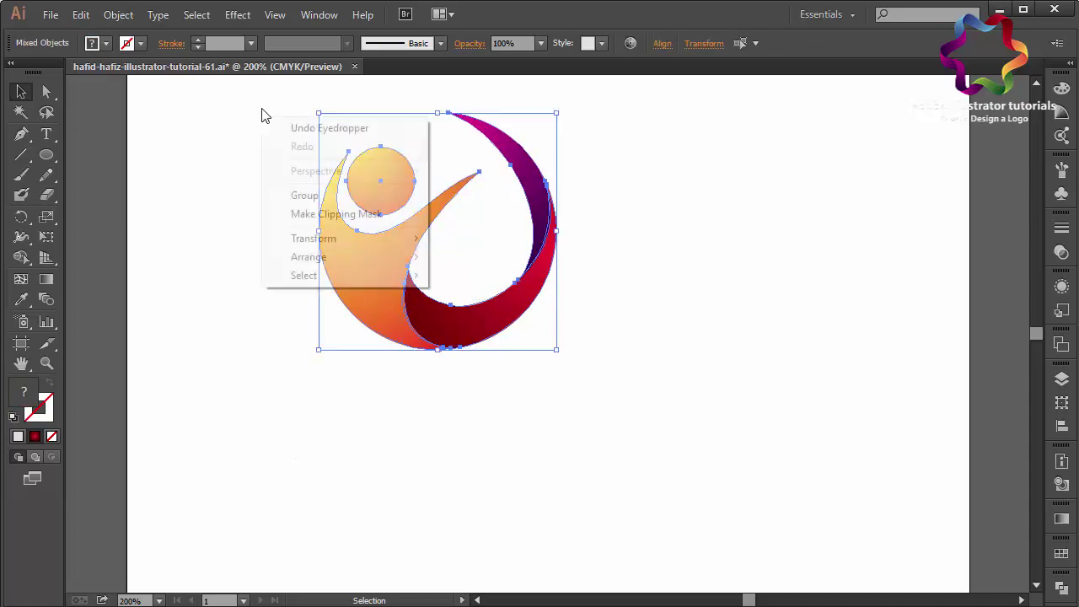
left_click(307, 195)
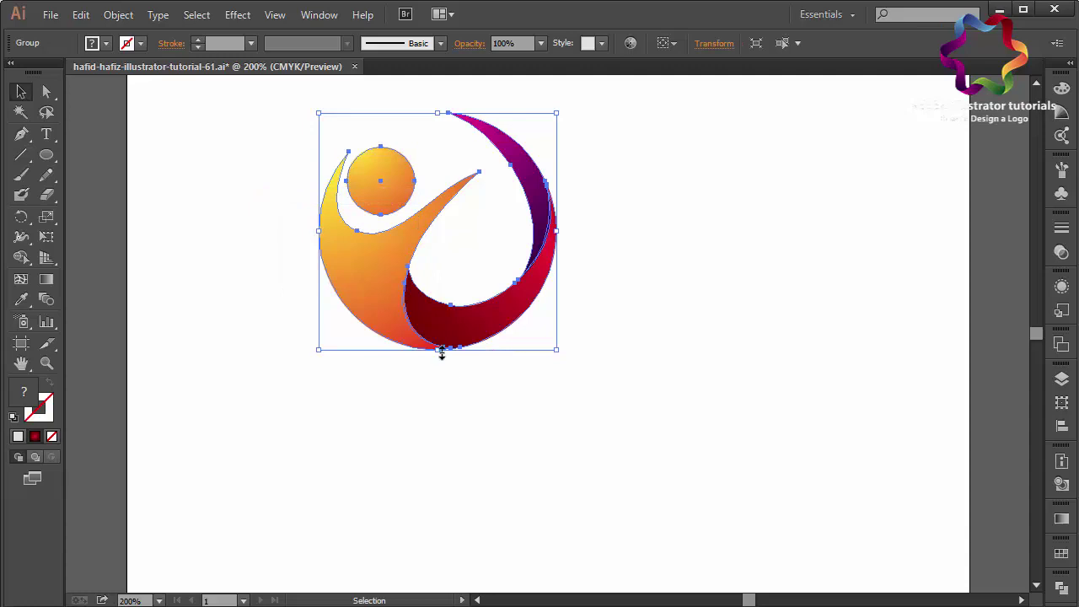
Enlarge the grouped logo so it fills its circular outline
left_click_drag(441, 352, 481, 573)
key("ctrl+0")
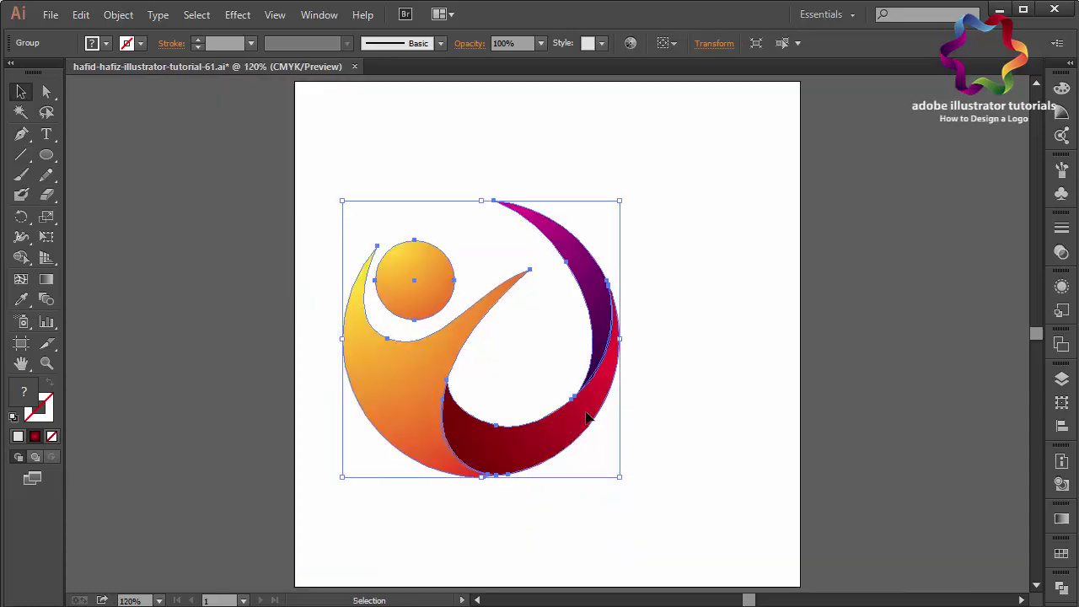
left_click_drag(615, 339, 766, 344)
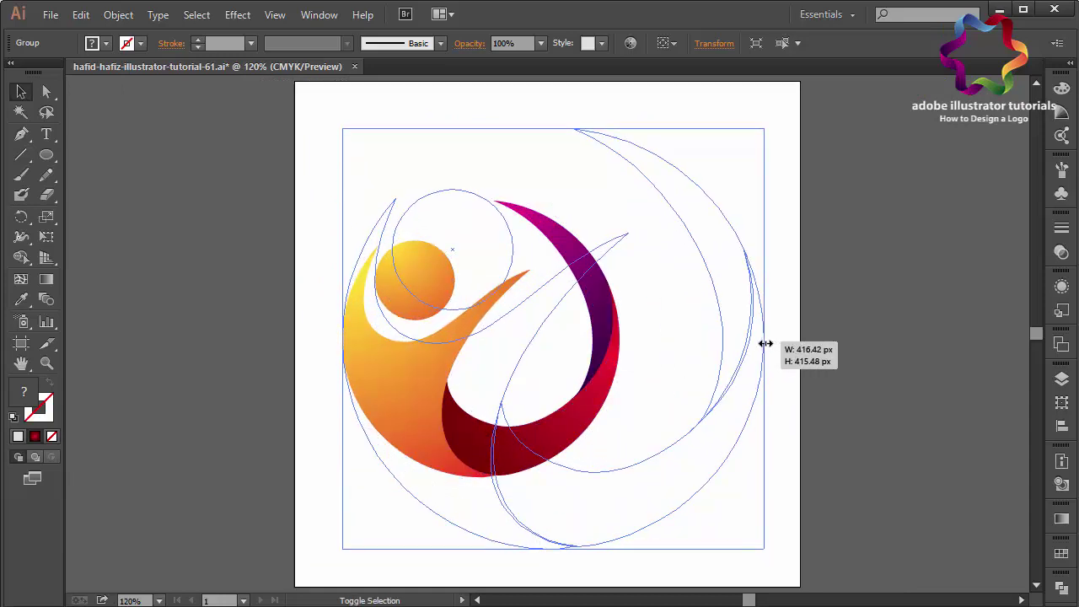
left_click_drag(759, 344, 758, 344)
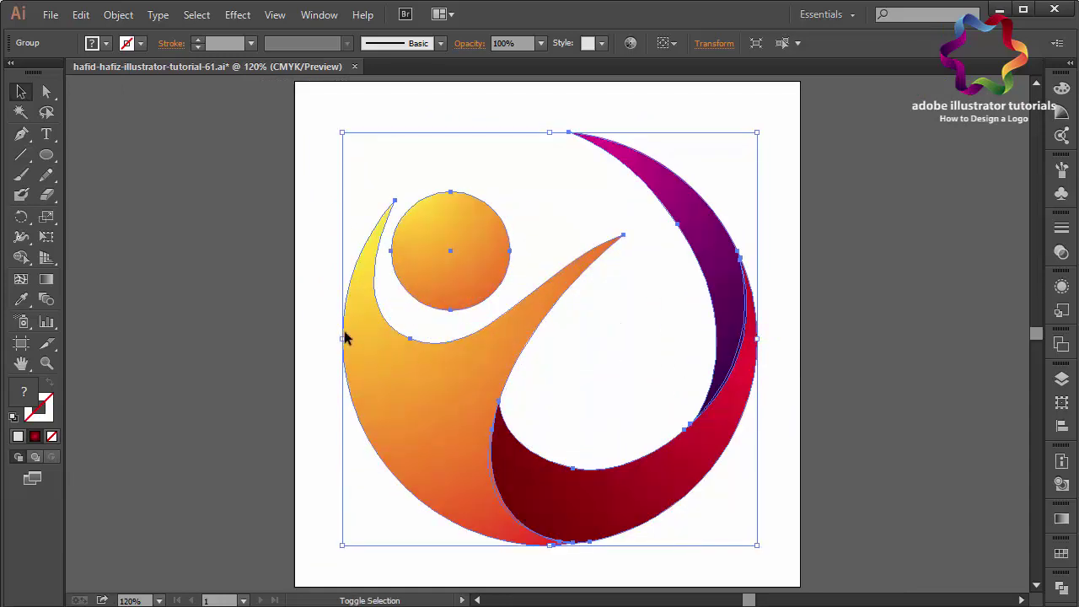
left_click_drag(341, 338, 334, 339)
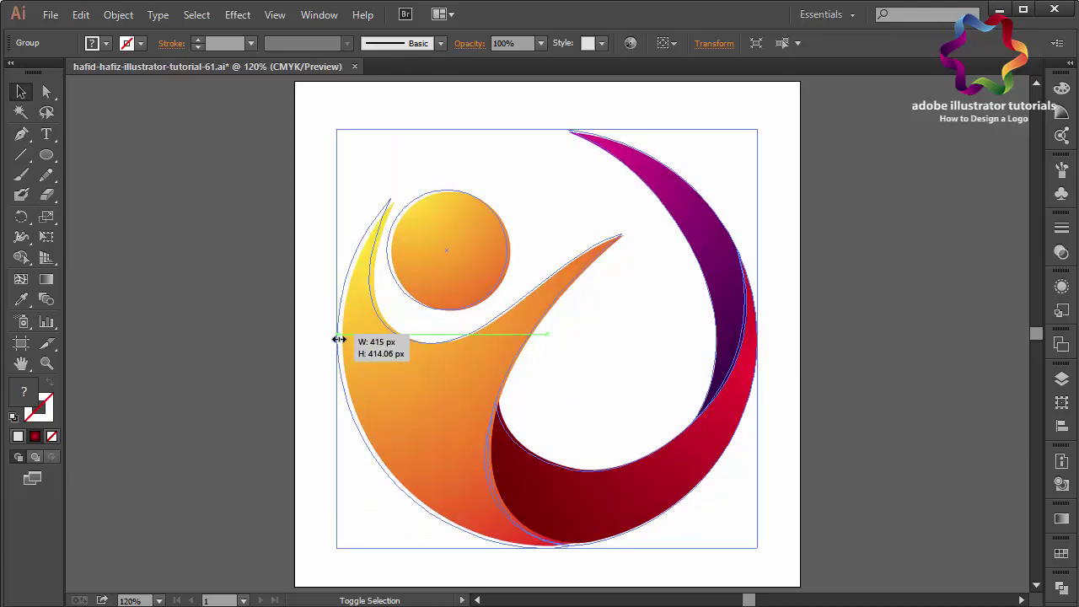
left_click_drag(333, 339, 337, 339)
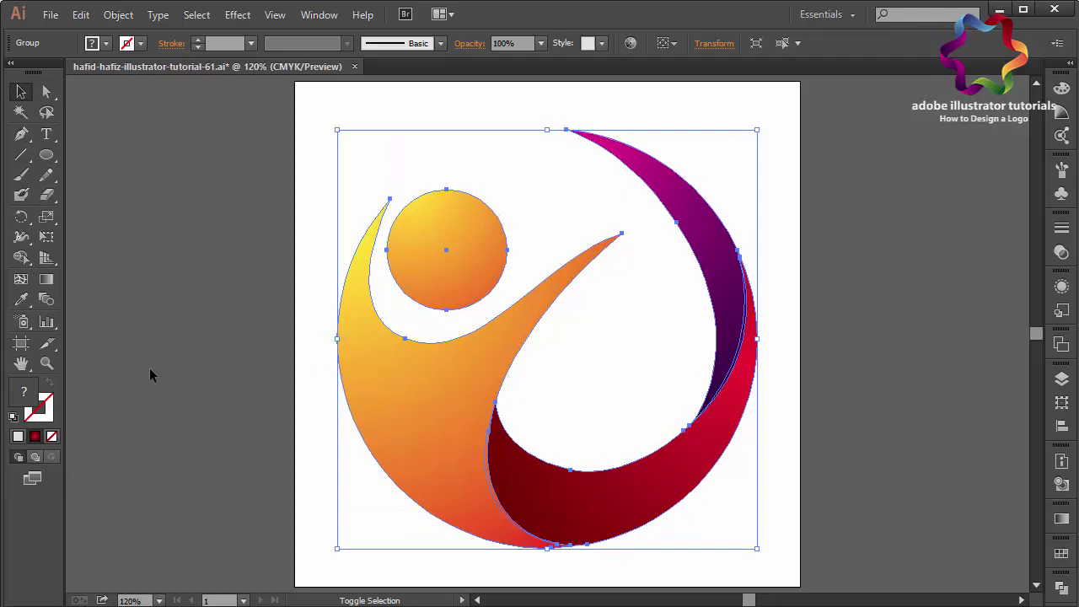
Nudge the logo with the arrow keys into exact alignment with the outline
key("ctrl")
key("Up")
key("Up")
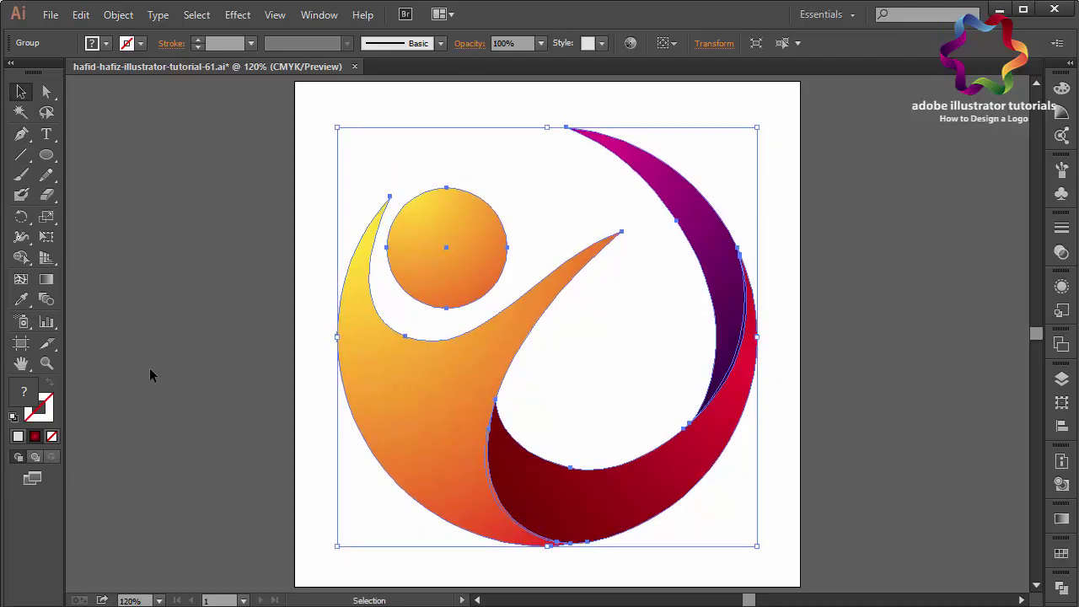
key("ctrl+minus")
key("ctrl+minus")
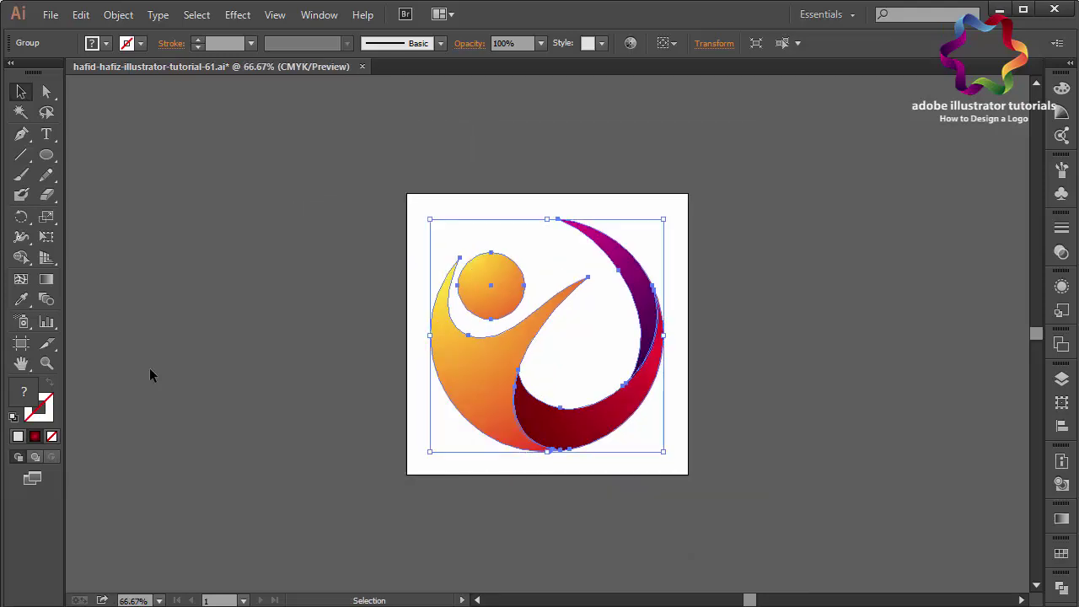
key("Down")
key("Up")
key("Right")
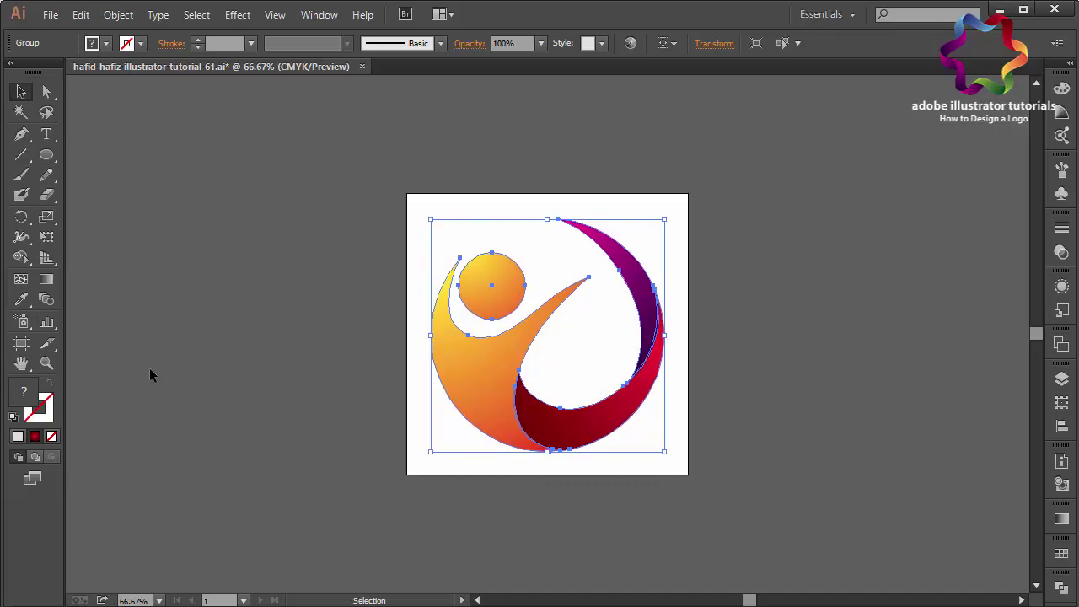
key("Up")
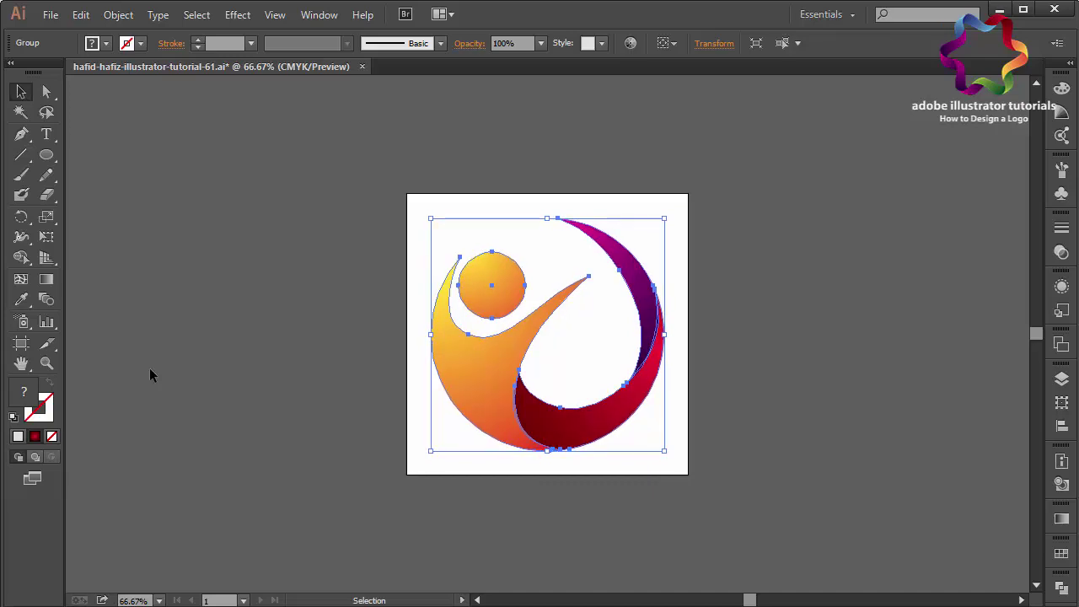
Review the finished logo at several zoom levels, then bring up the File menu
left_click(750, 477)
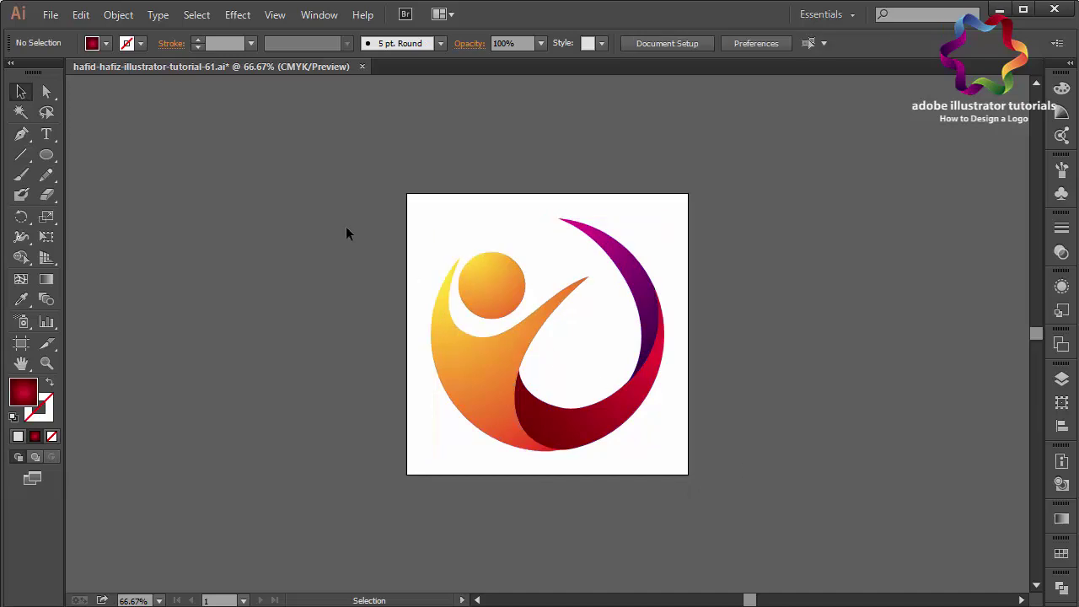
key("ctrl+equal")
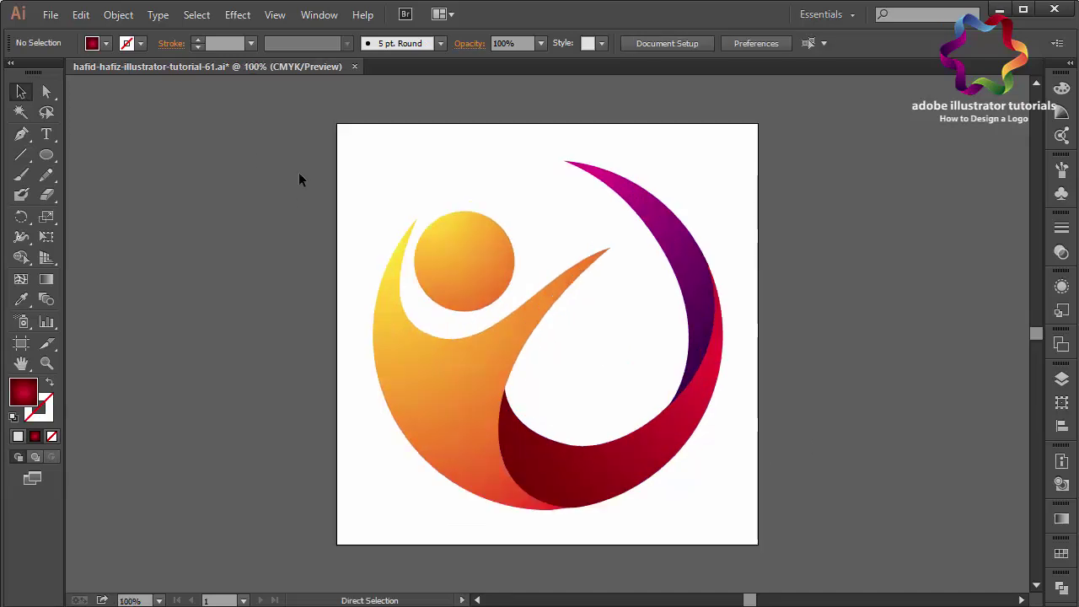
key("ctrl+minus")
key("ctrl+equal")
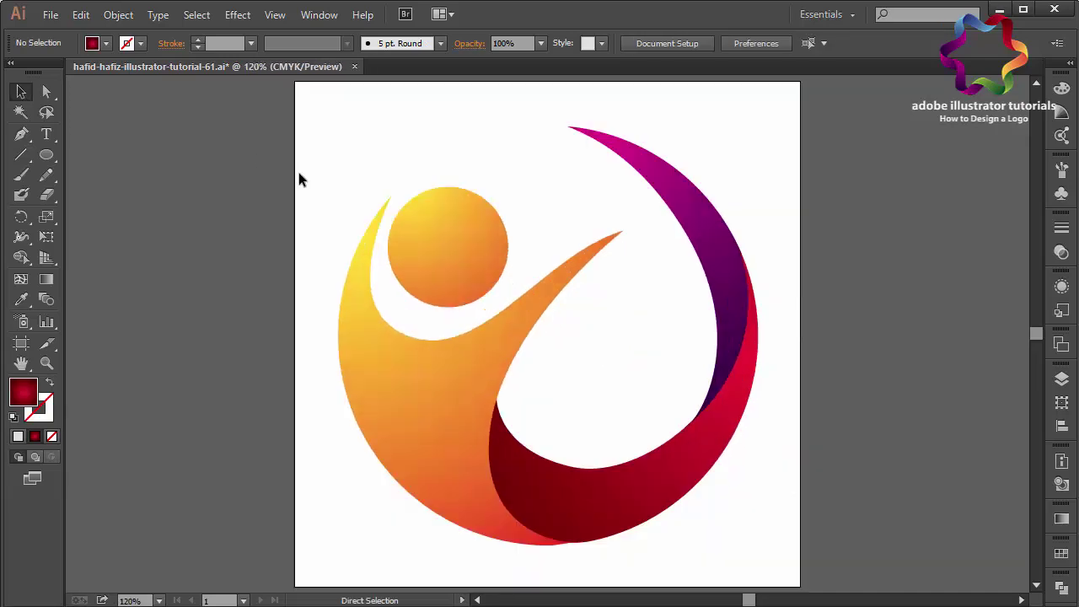
key("ctrl+equal")
key("ctrl+minus")
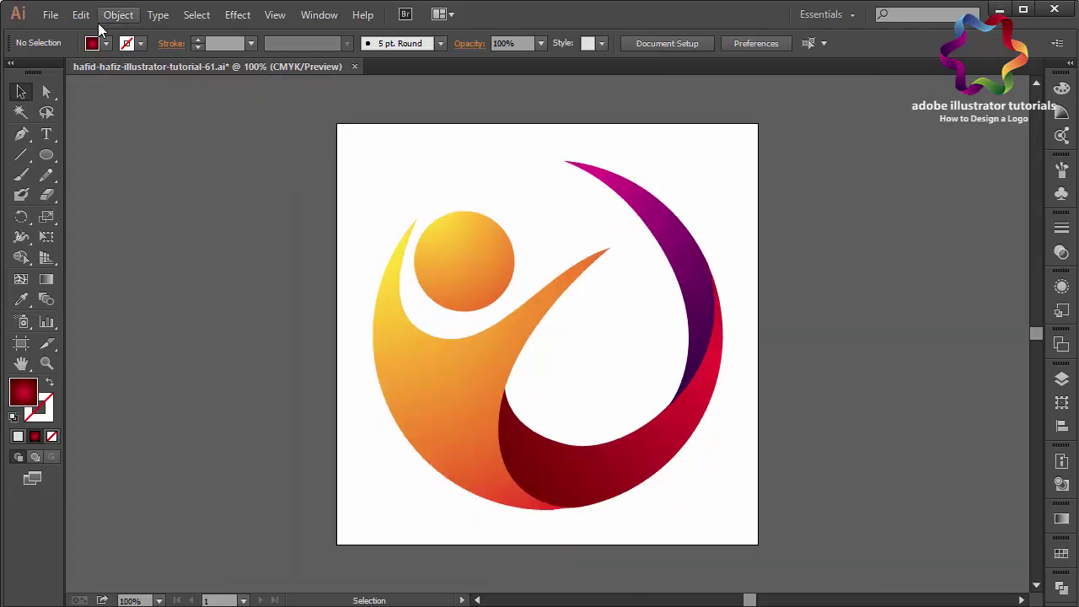
left_click(54, 16)
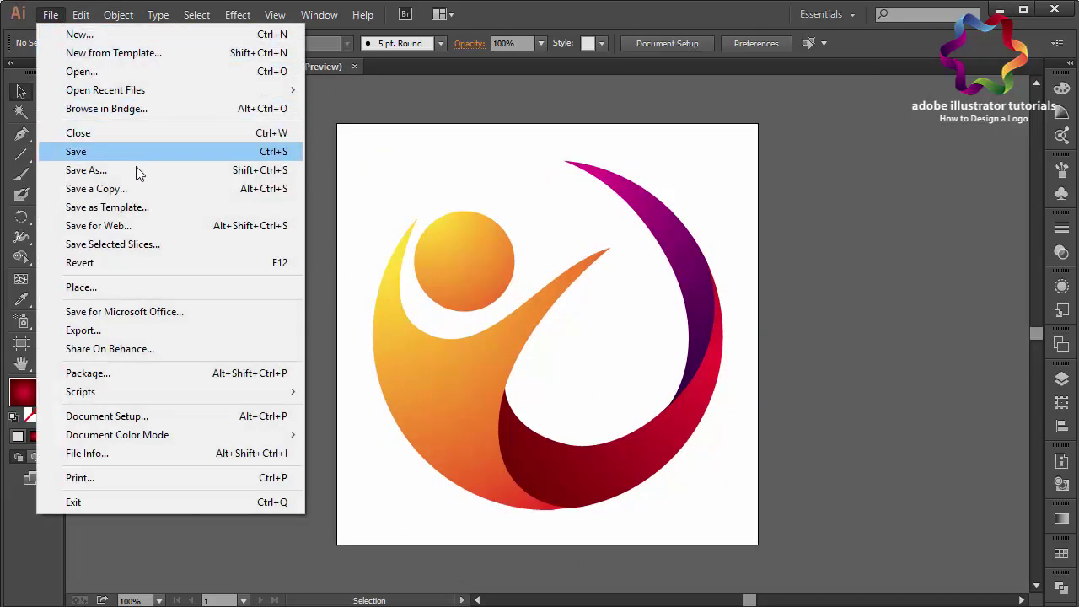
Save the logo as hafid-hafiz-illustrator-tutorial-65.ai with Illustrator CC (17.0) compatibility
left_click(138, 171)
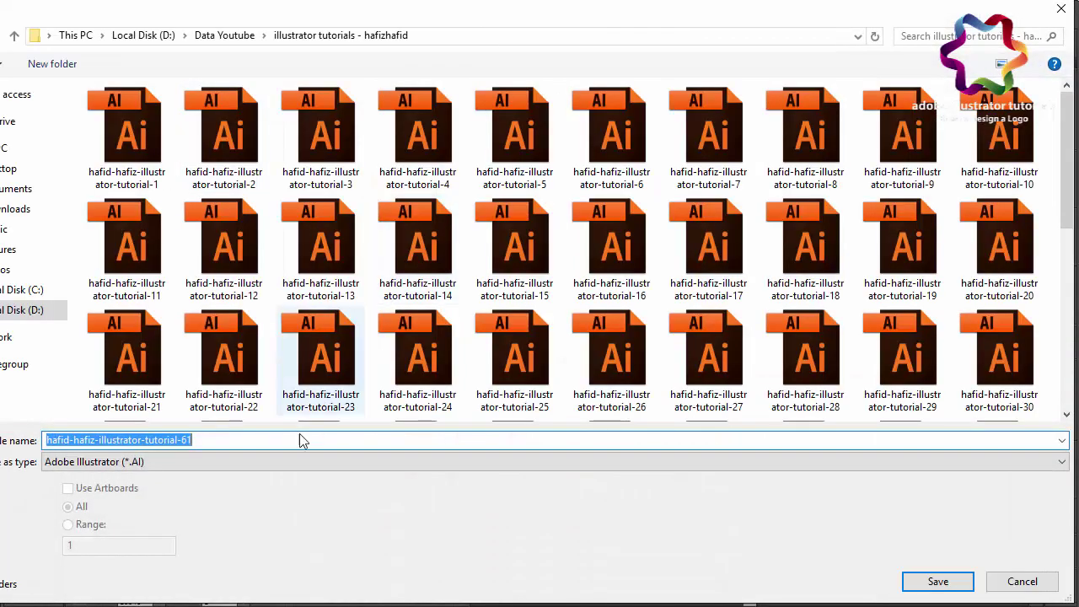
left_click(300, 440)
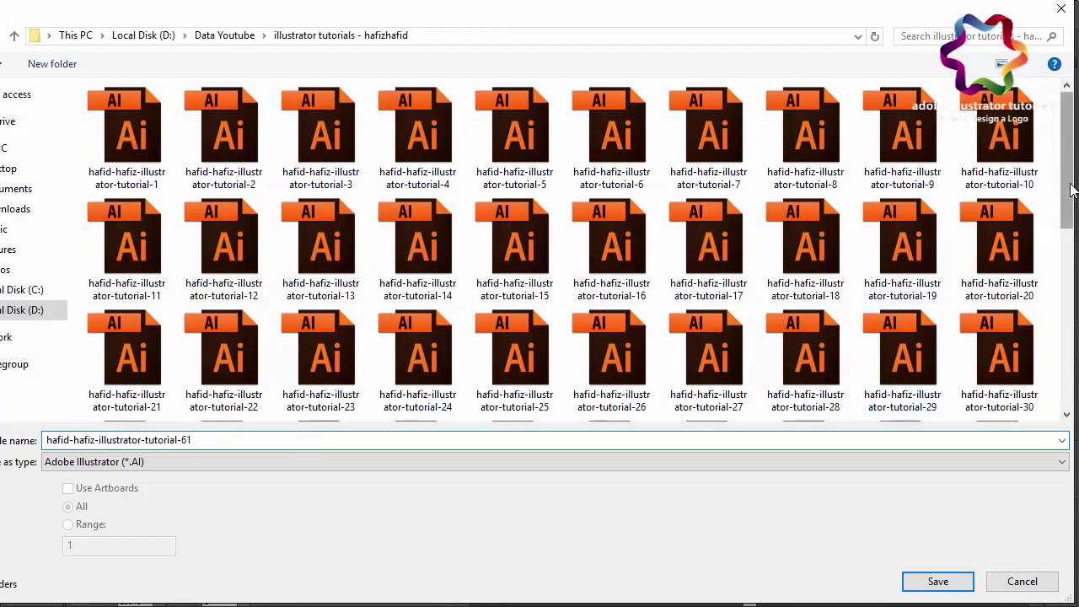
left_click_drag(1064, 212, 1064, 387)
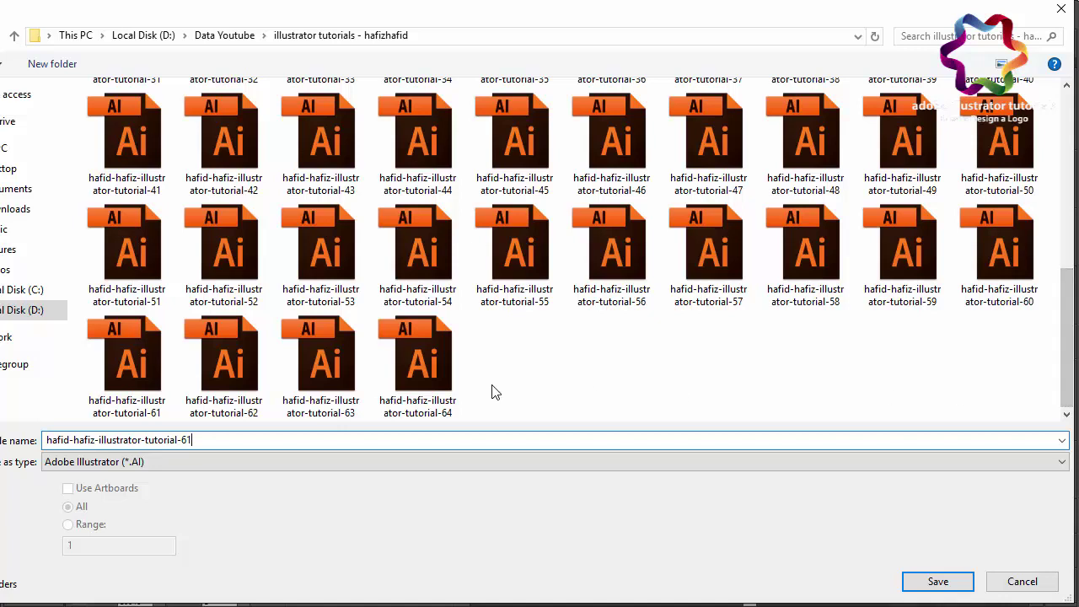
left_click(433, 411)
left_click(421, 440)
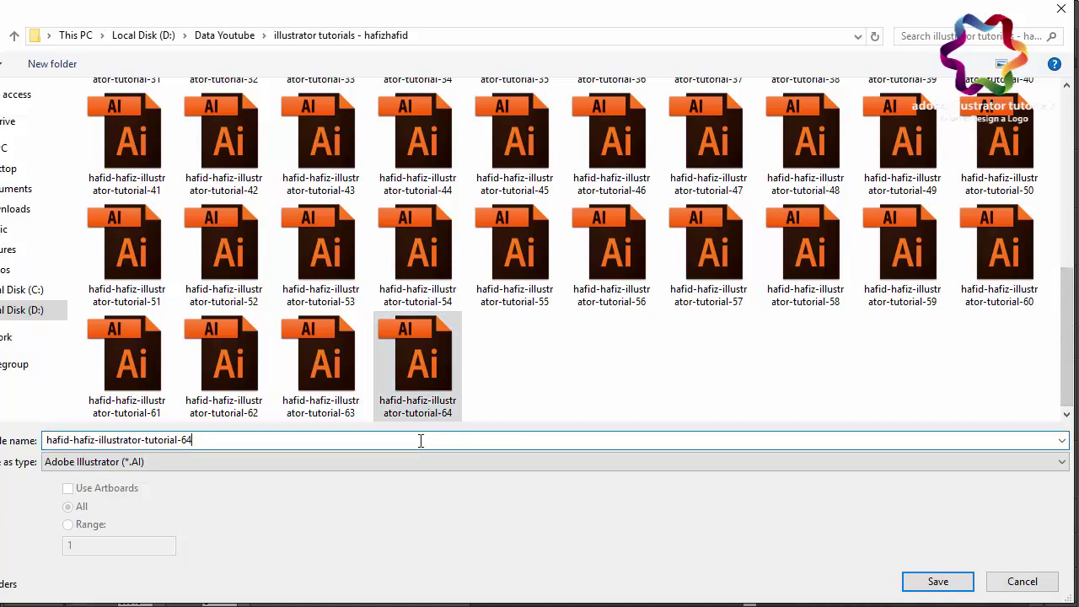
key("BackSpace")
type("5")
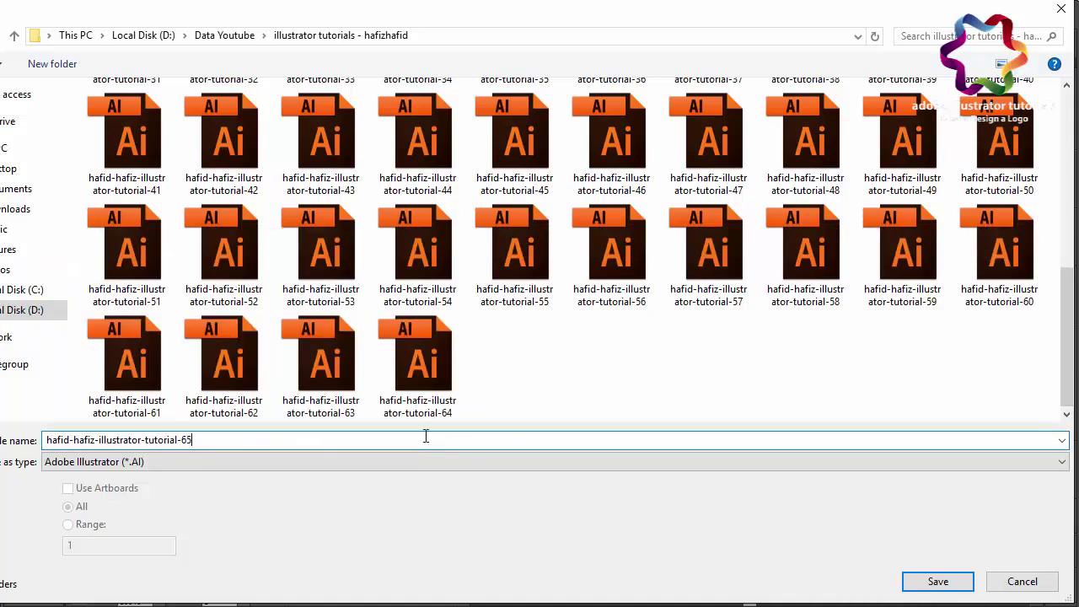
left_click(922, 582)
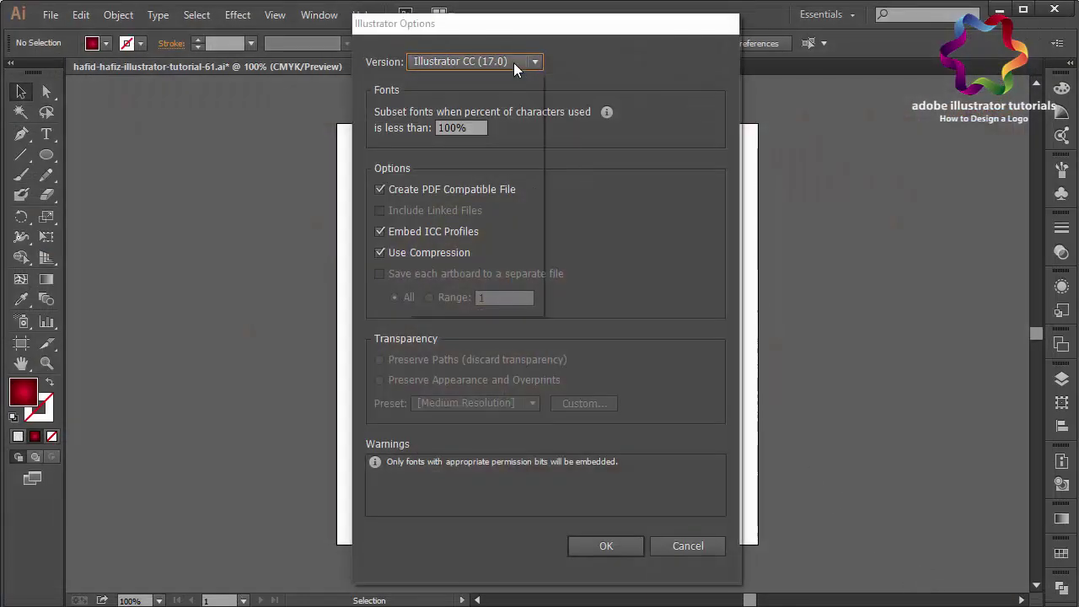
left_click(514, 62)
left_click(518, 83)
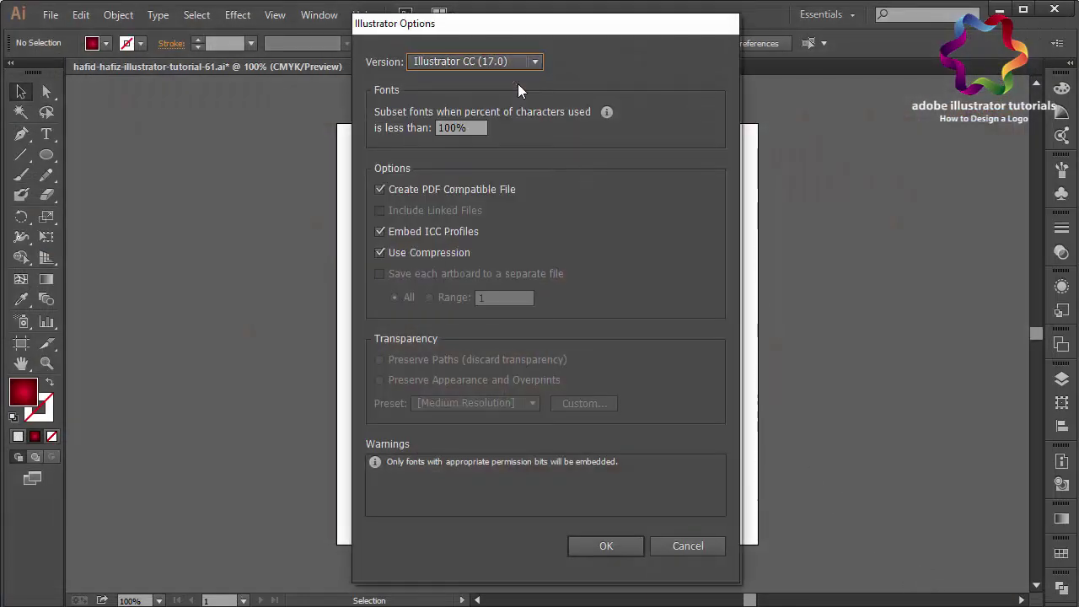
left_click(602, 546)
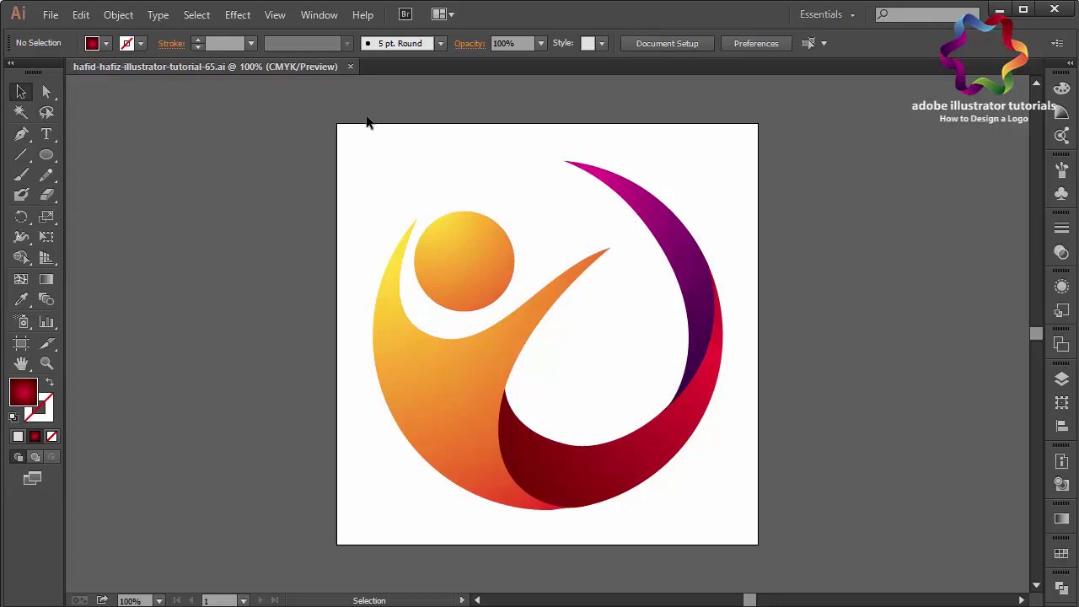
Ungroup the logo into separate shapes, clear the selection and zoom out to the artboard
key("ctrl+plus")
key("v")
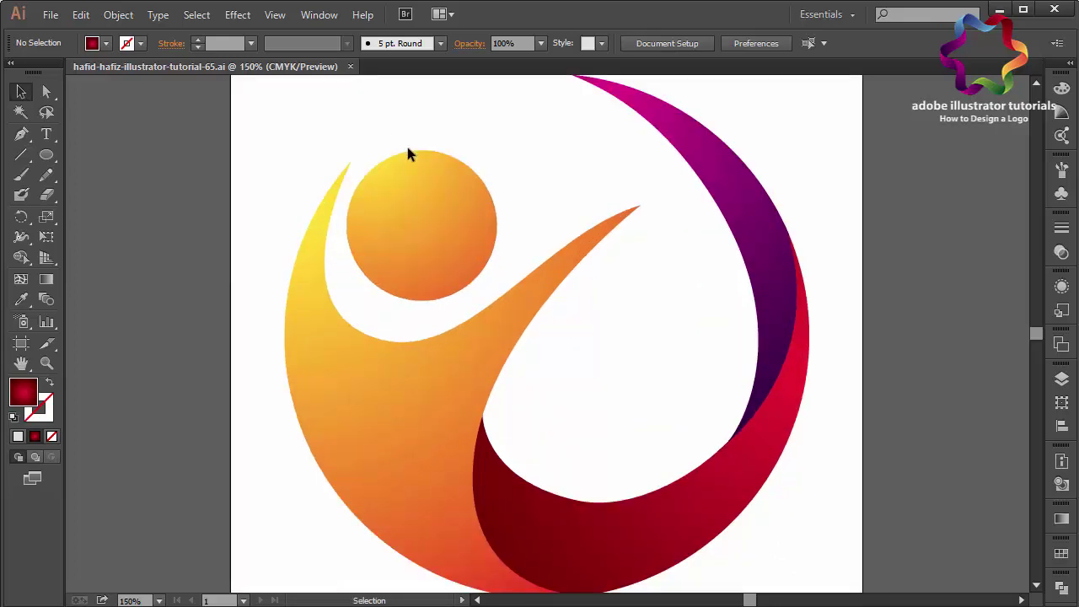
left_click(436, 192)
right_click(438, 194)
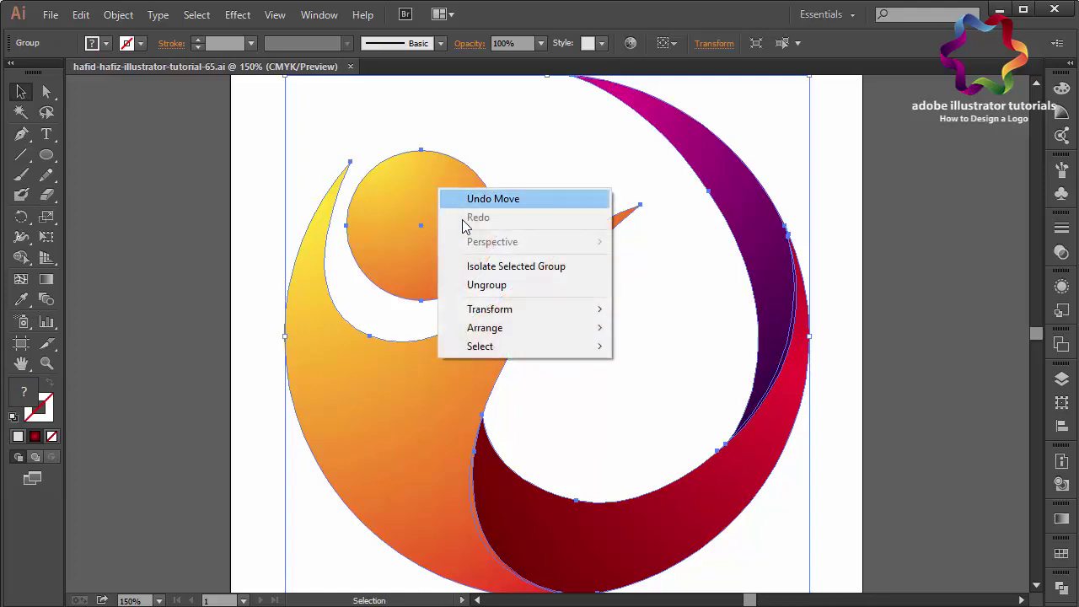
left_click(502, 289)
key("ctrl+shift+a")
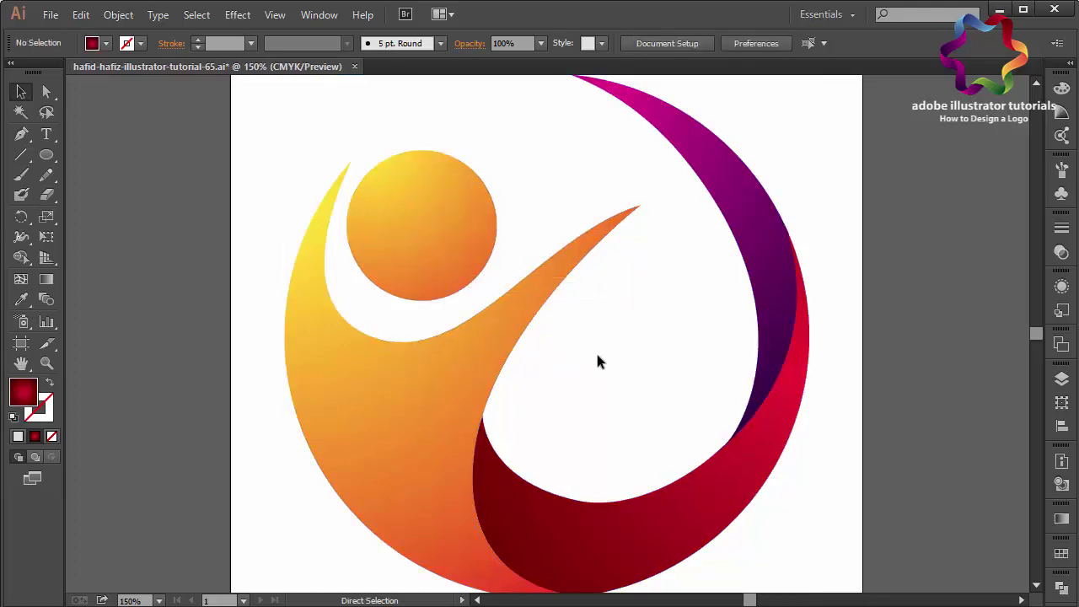
key("ctrl+minus")
key("ctrl+minus")
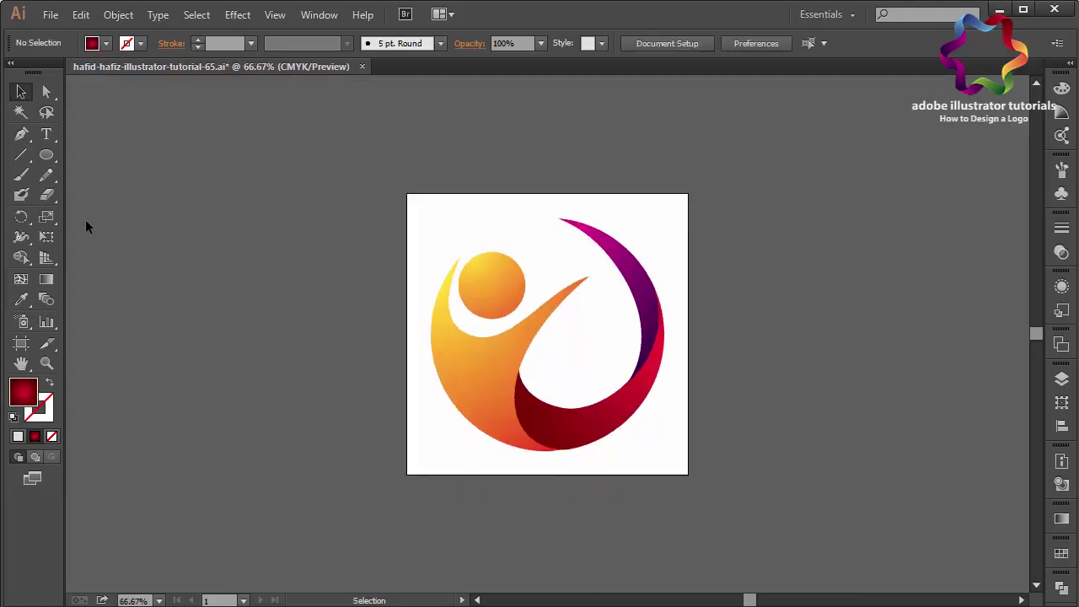
left_click(21, 134)
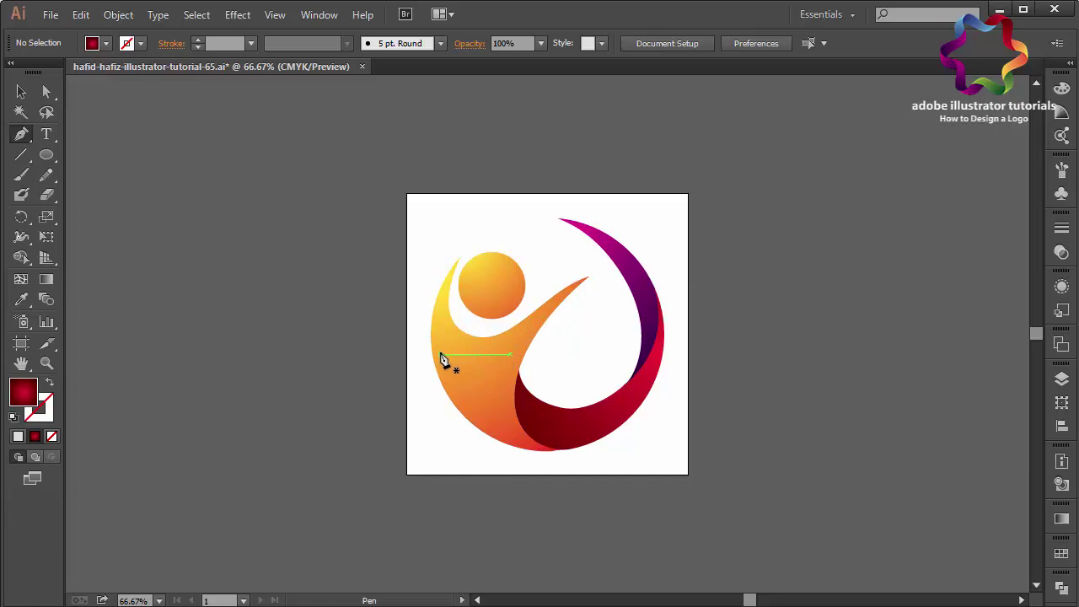
Draw a closed dark red crescent path curving from the left arm tip beneath the head
key("ctrl+1")
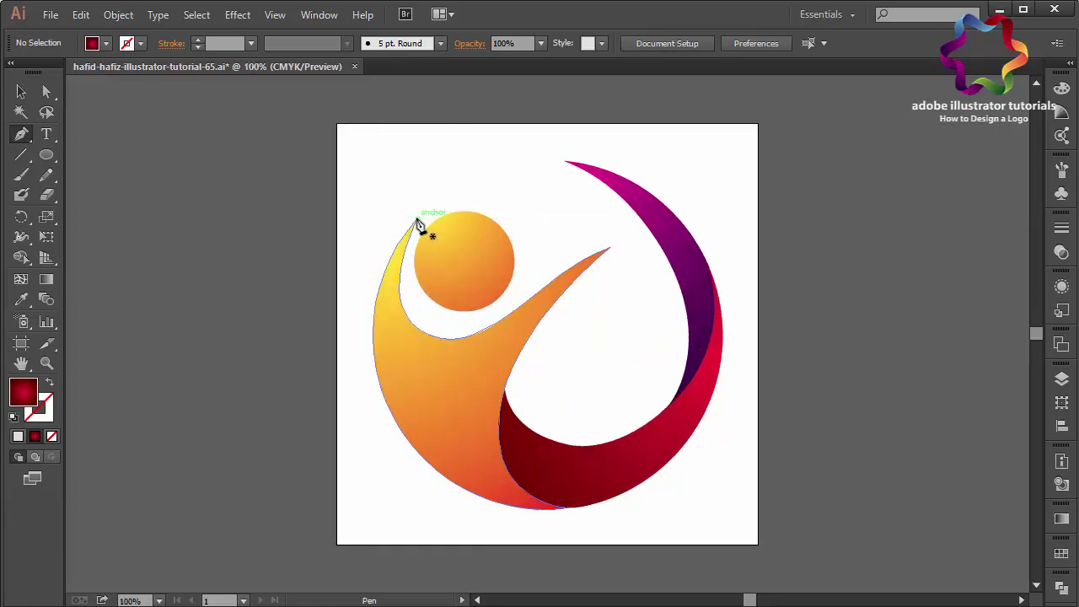
left_click_drag(384, 275, 424, 355)
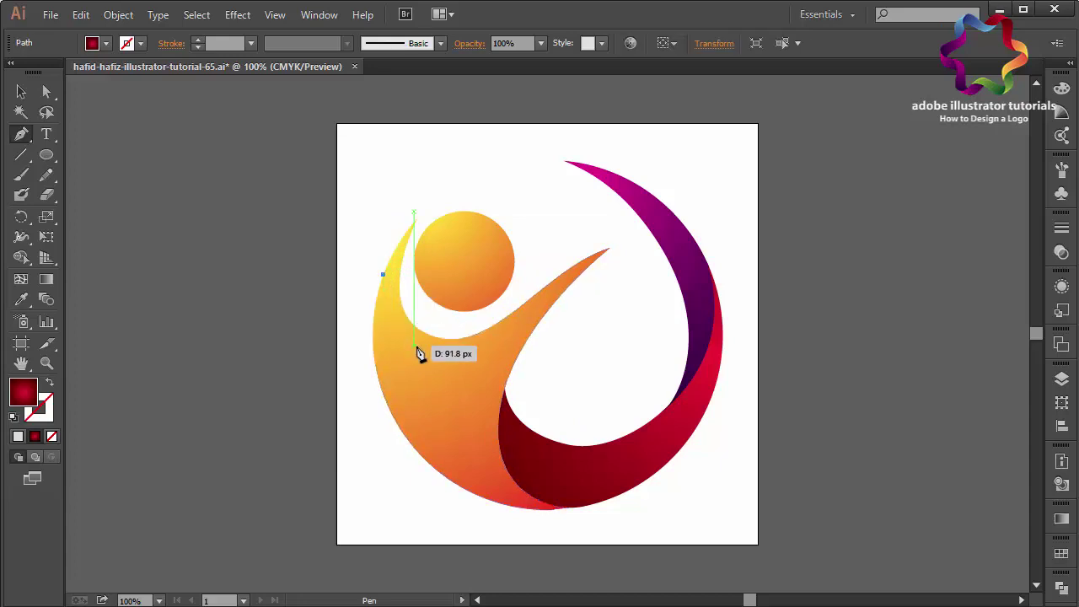
left_click_drag(374, 329, 471, 368)
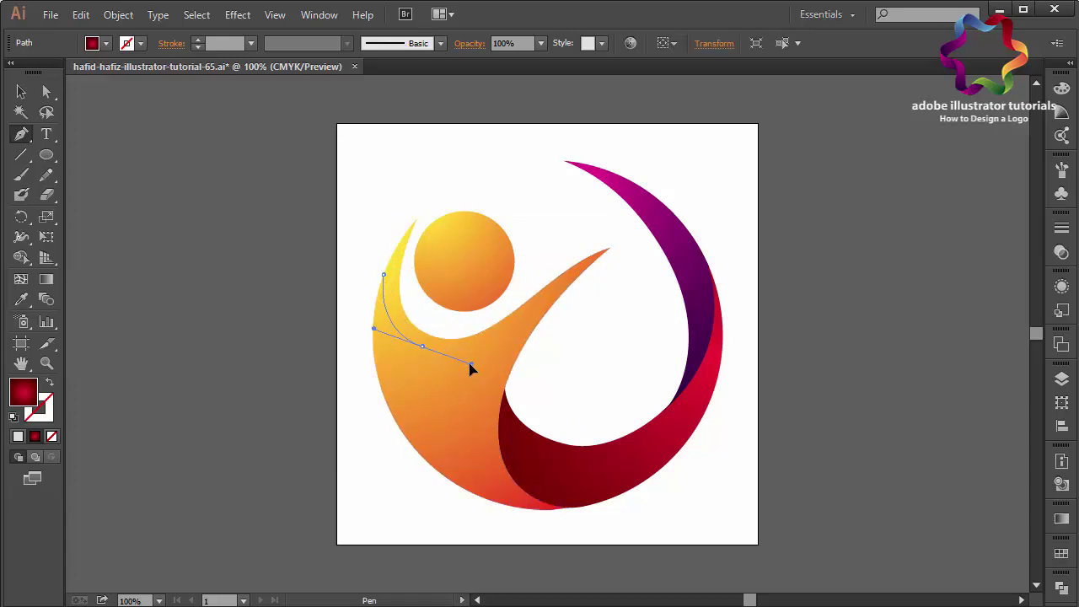
mouse_move(513, 313)
left_mouse_down()
mouse_move(561, 282)
mouse_move(469, 344)
mouse_move(499, 329)
mouse_move(479, 336)
left_mouse_up()
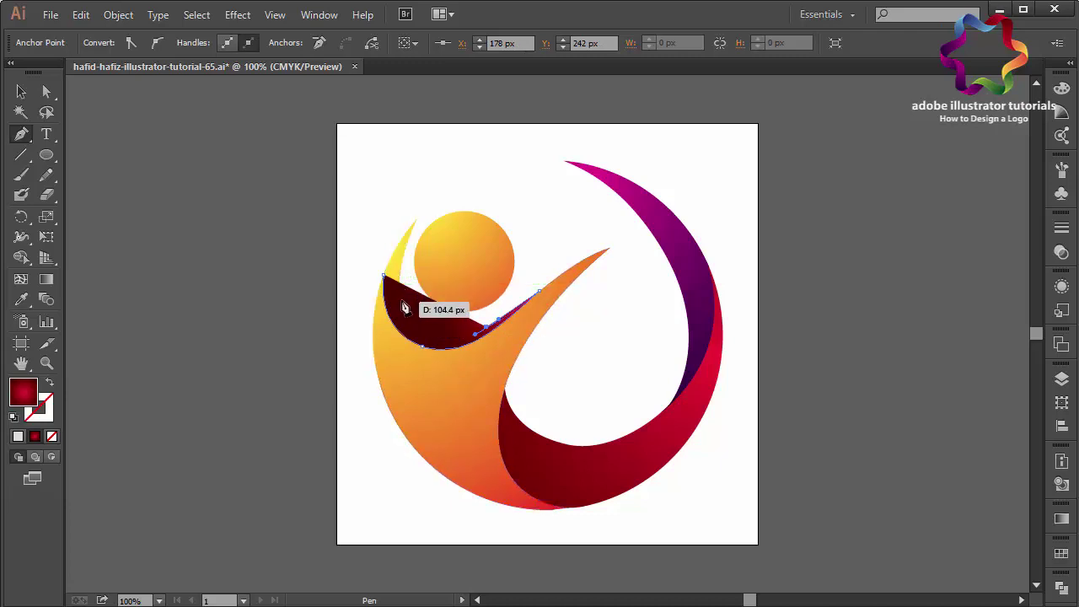
left_click_drag(404, 294, 400, 304)
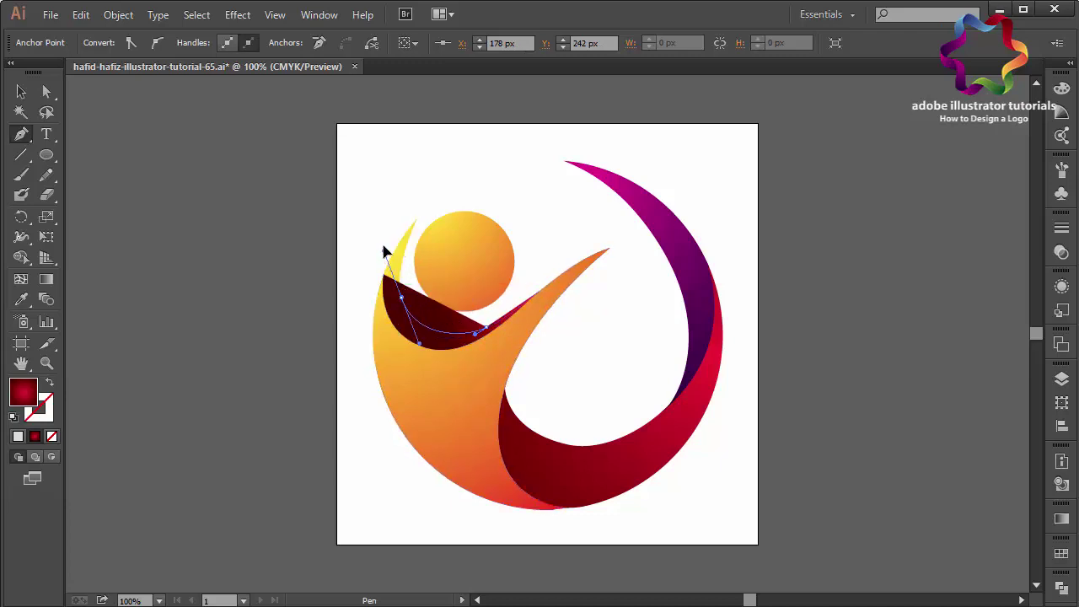
mouse_move(383, 241)
left_mouse_down()
mouse_move(433, 245)
mouse_move(419, 222)
mouse_move(417, 332)
left_mouse_up()
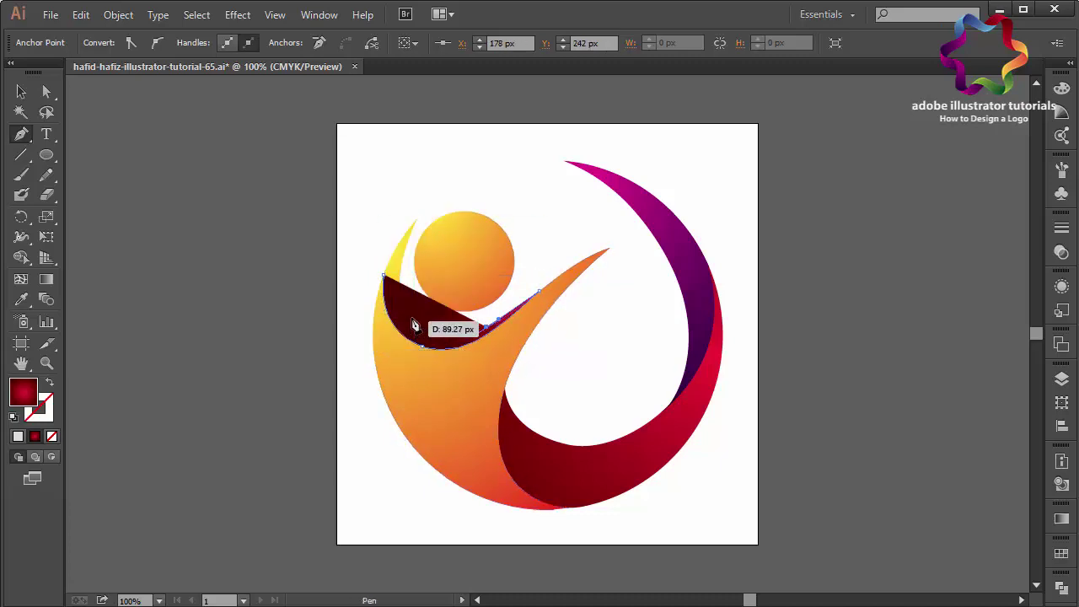
left_click_drag(416, 333, 431, 208)
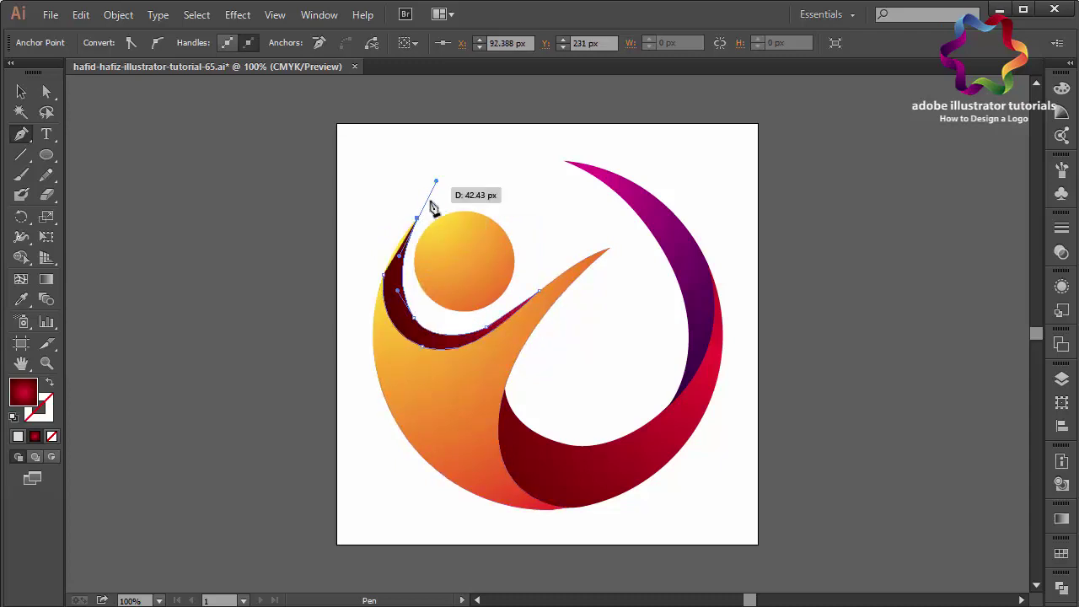
left_click(417, 219)
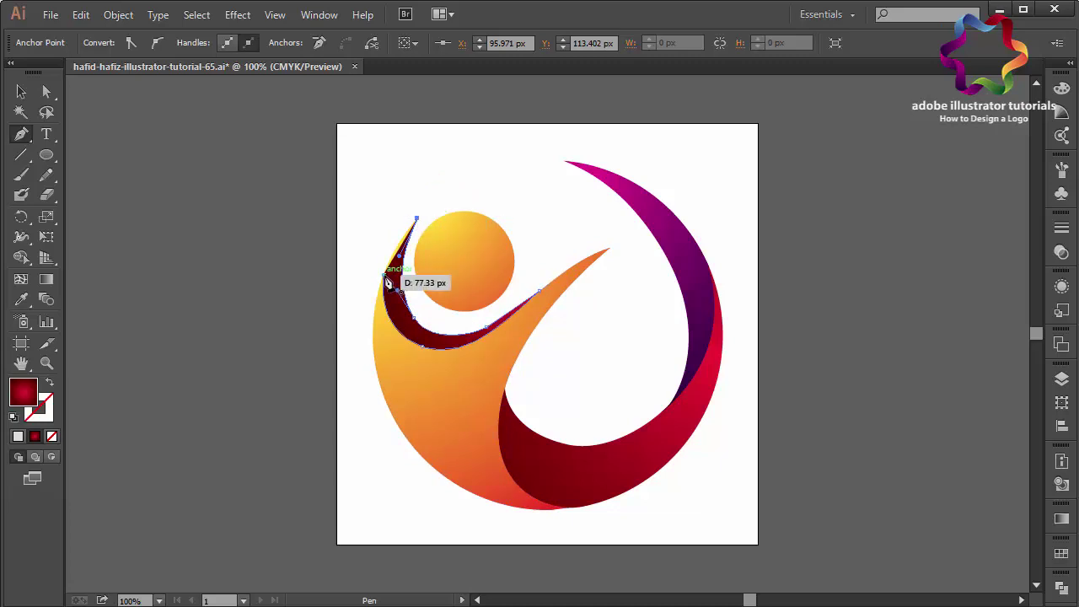
left_click_drag(387, 282, 383, 311)
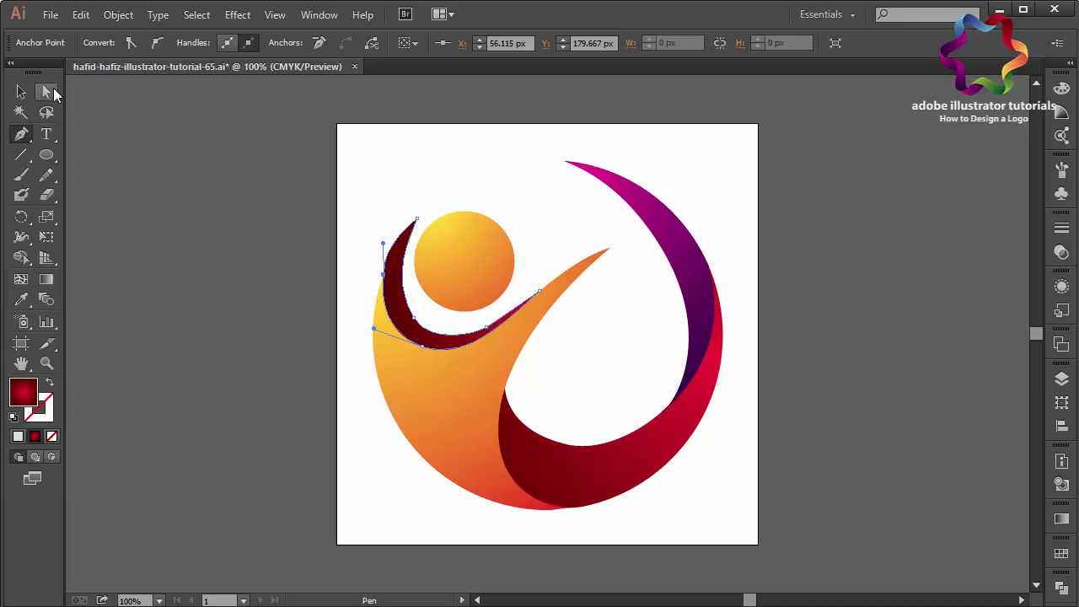
Smooth the crescent's top curve and align its lower anchor with the head's centre
left_click(48, 91)
left_click_drag(384, 245, 392, 234)
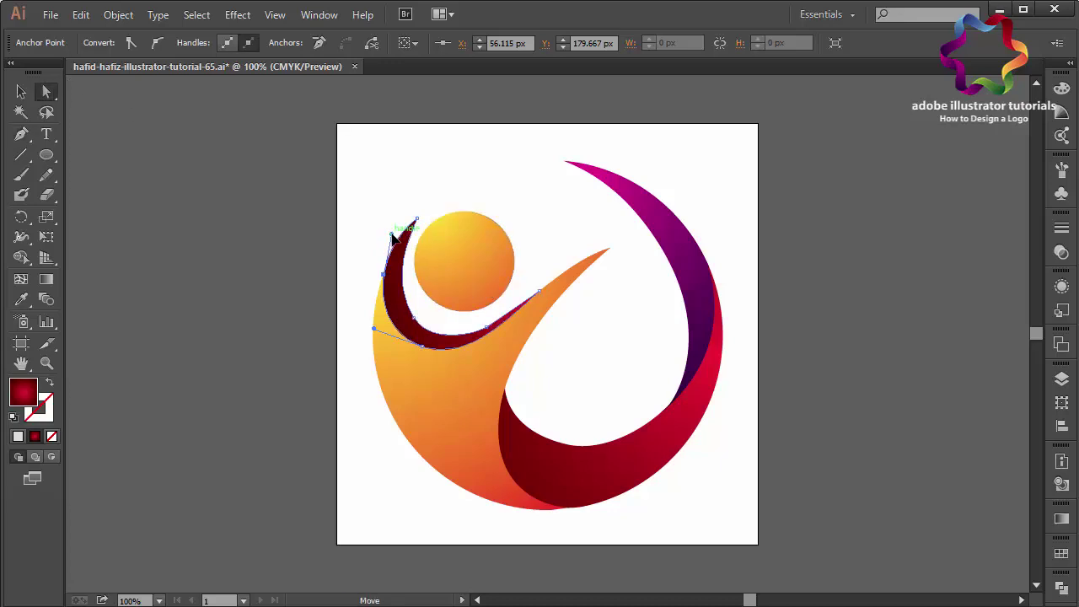
left_click(364, 270)
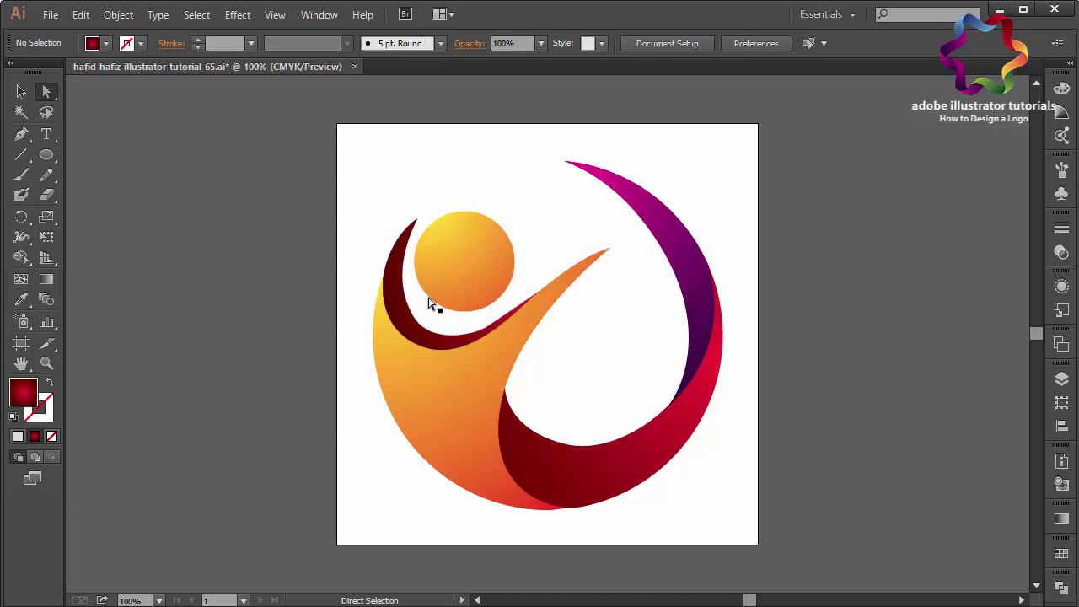
left_click(475, 340)
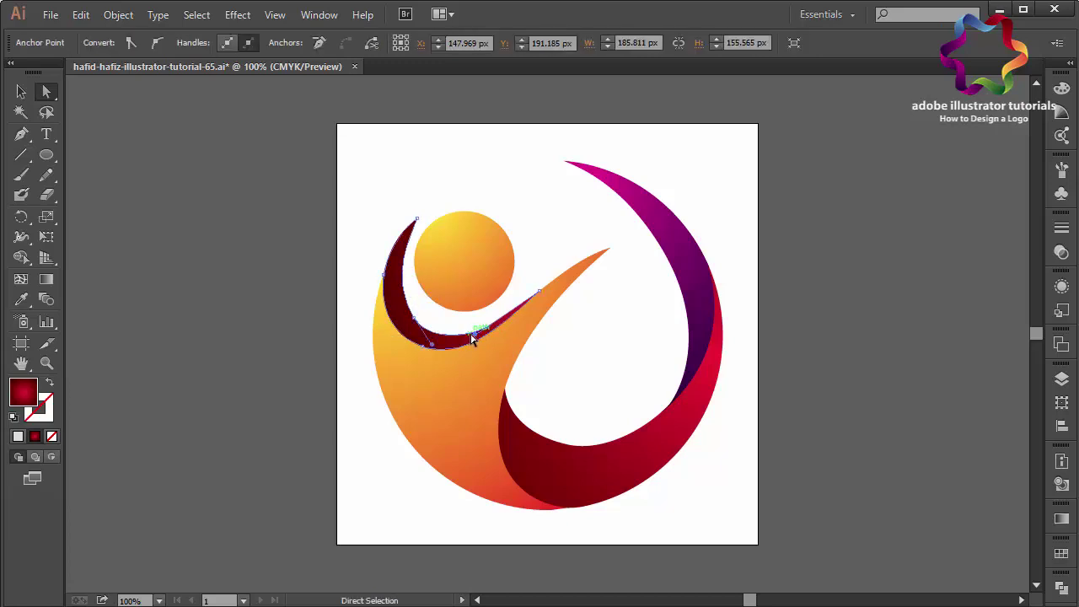
left_click_drag(475, 340, 466, 339)
left_click(447, 330)
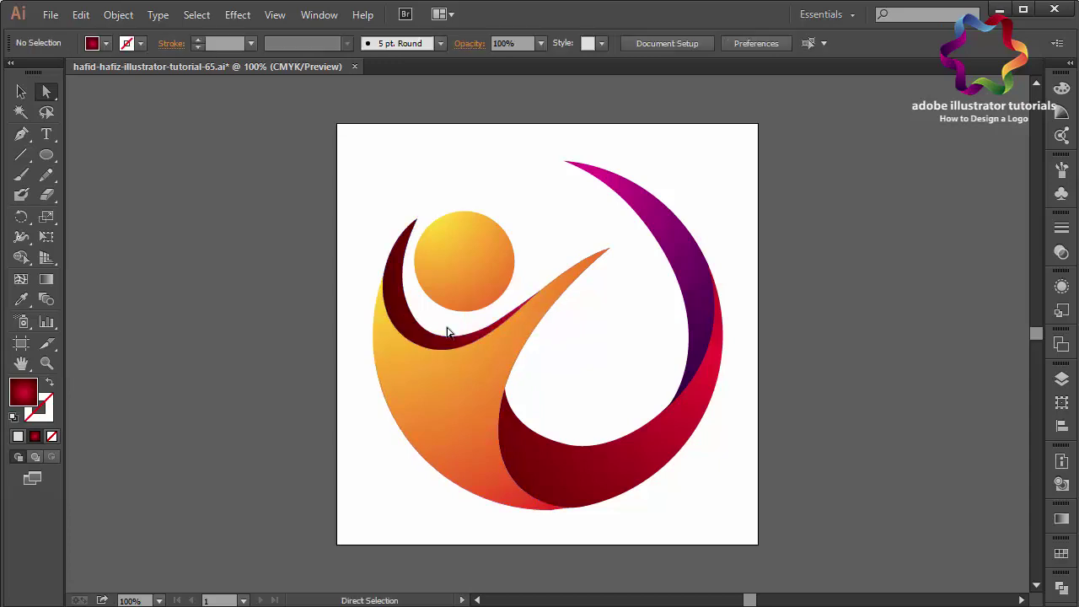
Fill the crescent with the body's orange-yellow gradient, running leftward from its inner edge
left_click(22, 91)
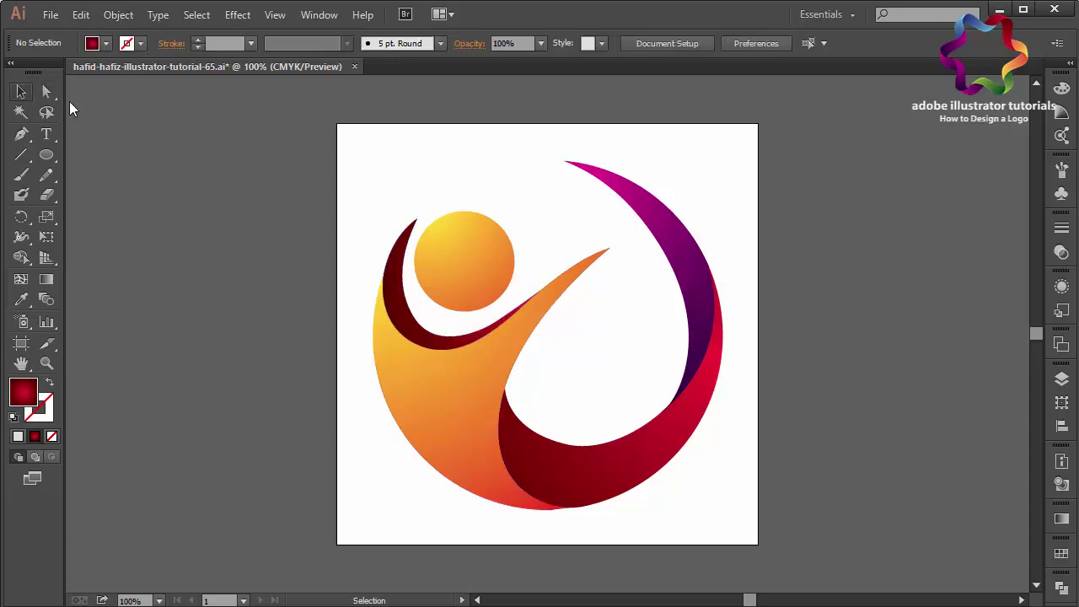
left_click(426, 333)
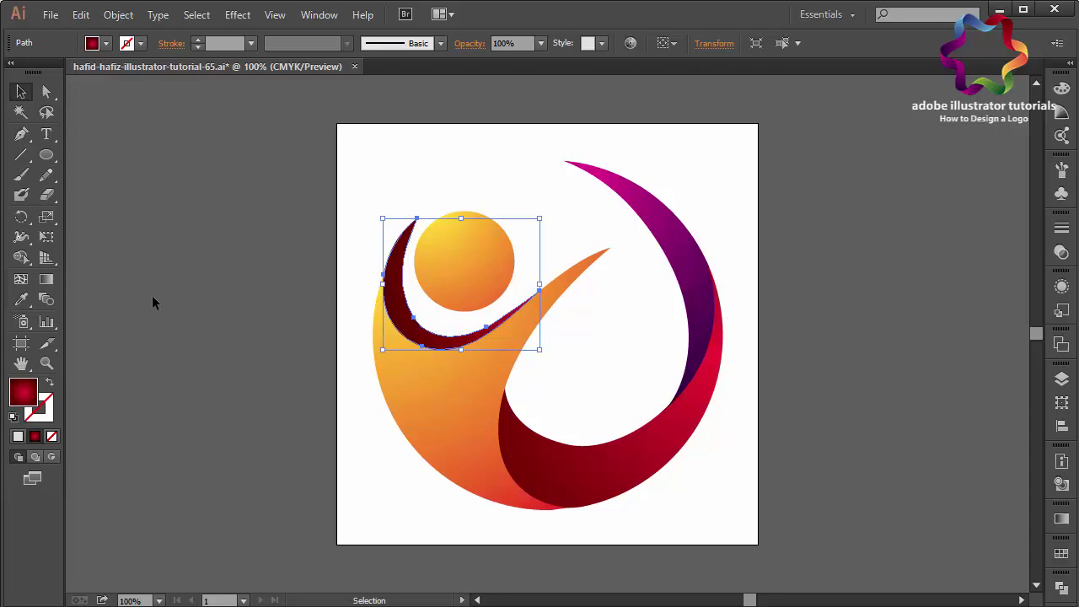
left_click(27, 303)
left_click(506, 261)
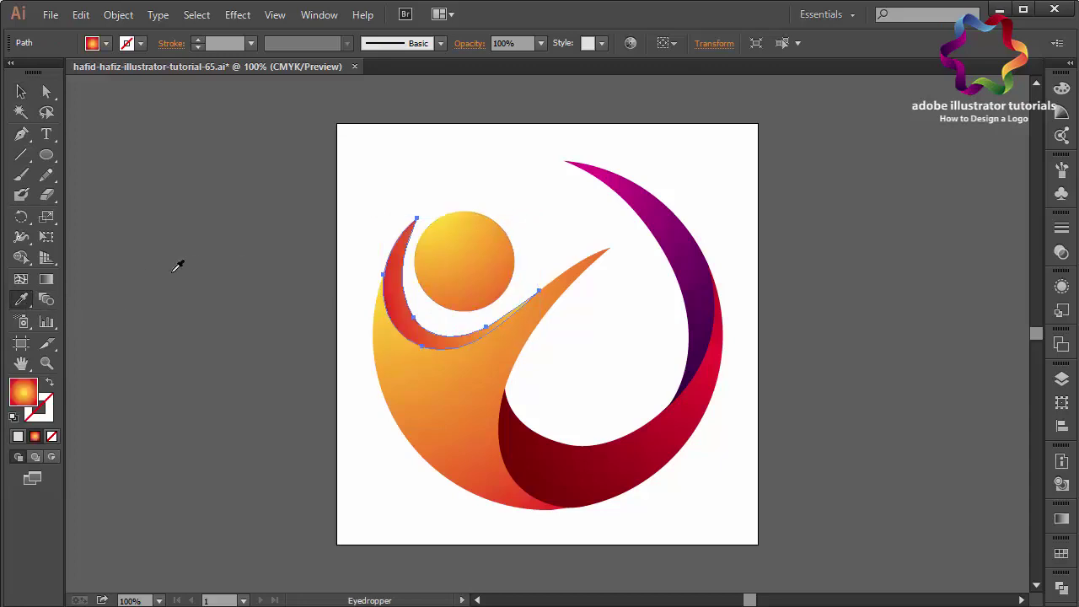
left_click(49, 278)
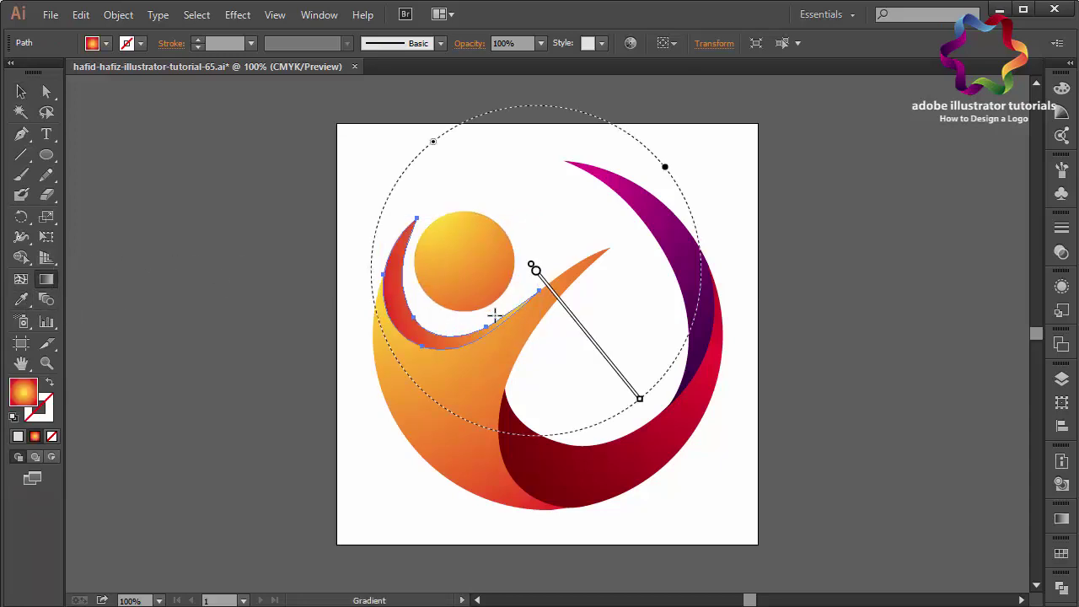
left_click_drag(486, 315, 347, 369)
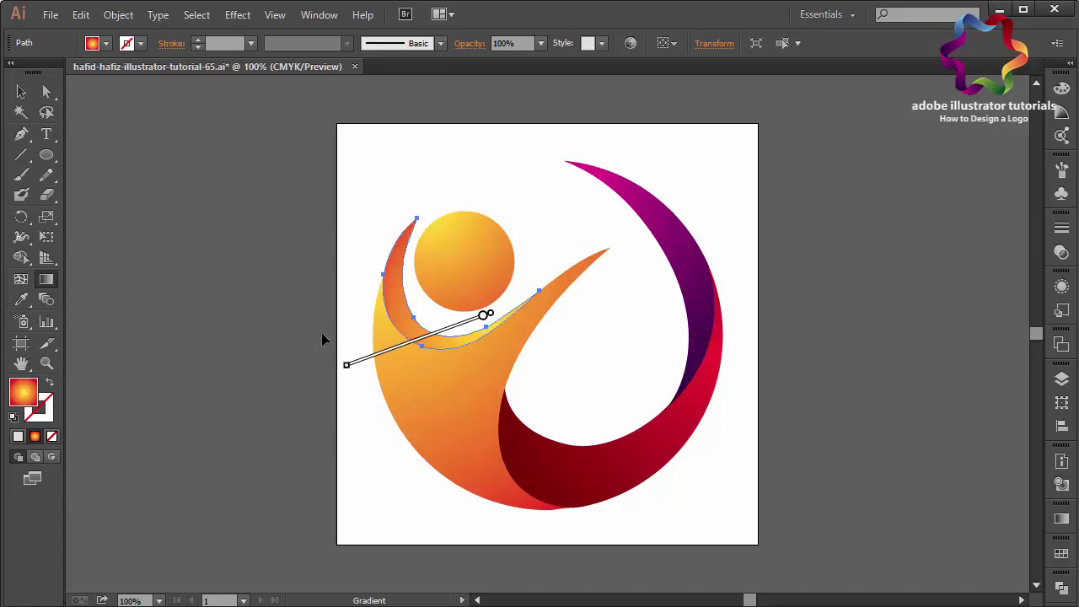
left_click(21, 91)
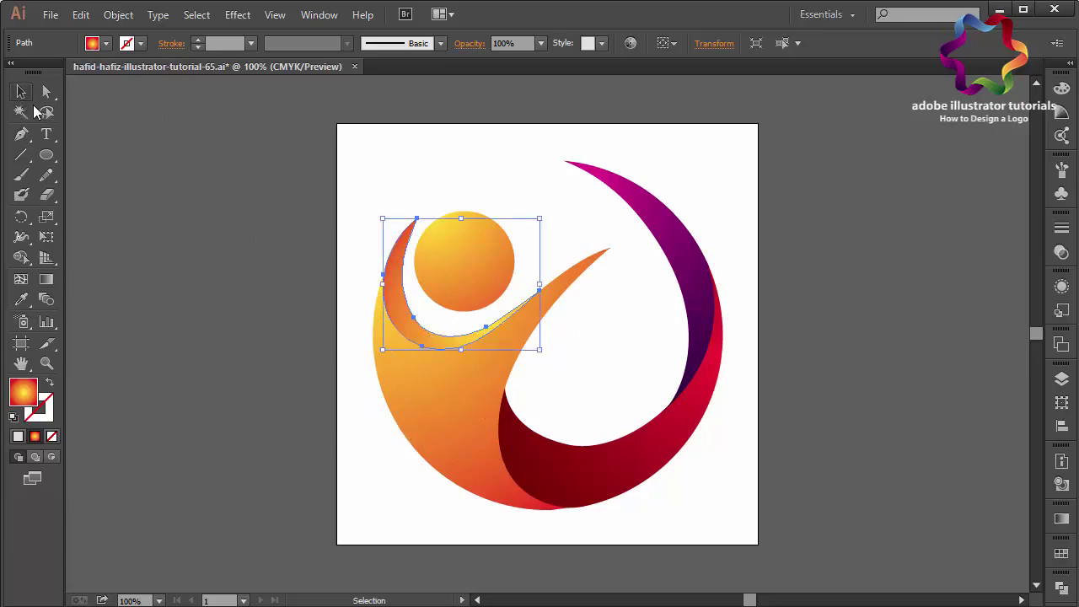
left_click(241, 245)
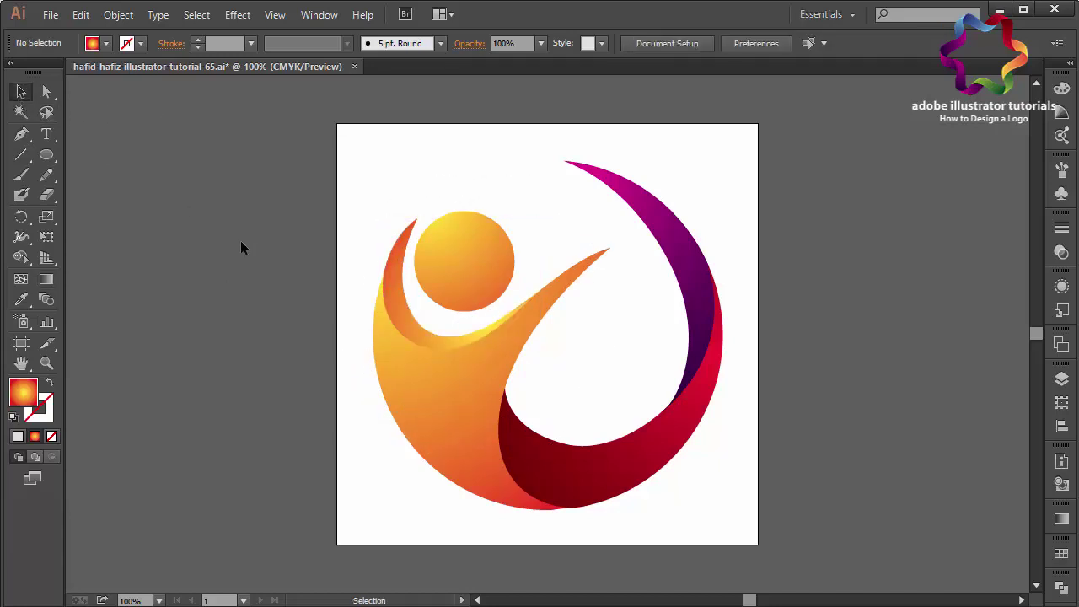
left_click(50, 15)
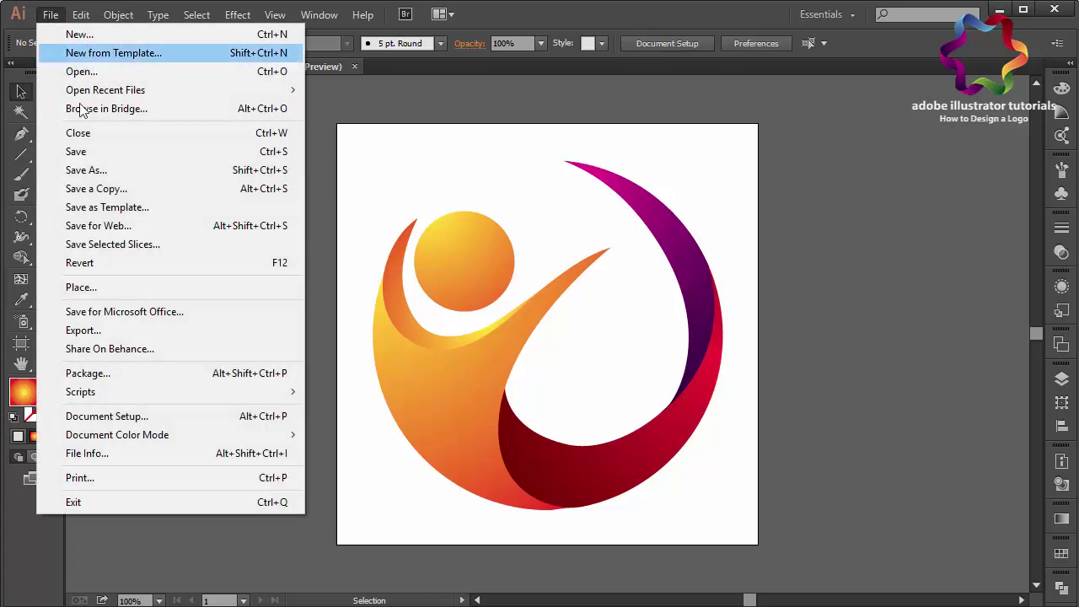
Save the logo as .ai over the existing same-named file, confirming the replacement
left_click(98, 171)
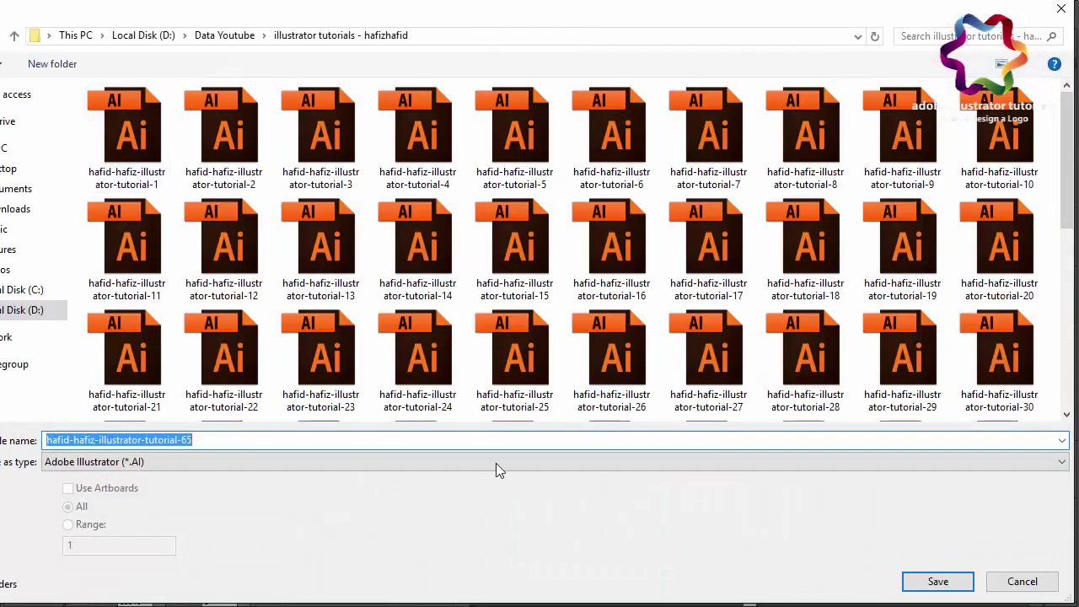
left_click(922, 582)
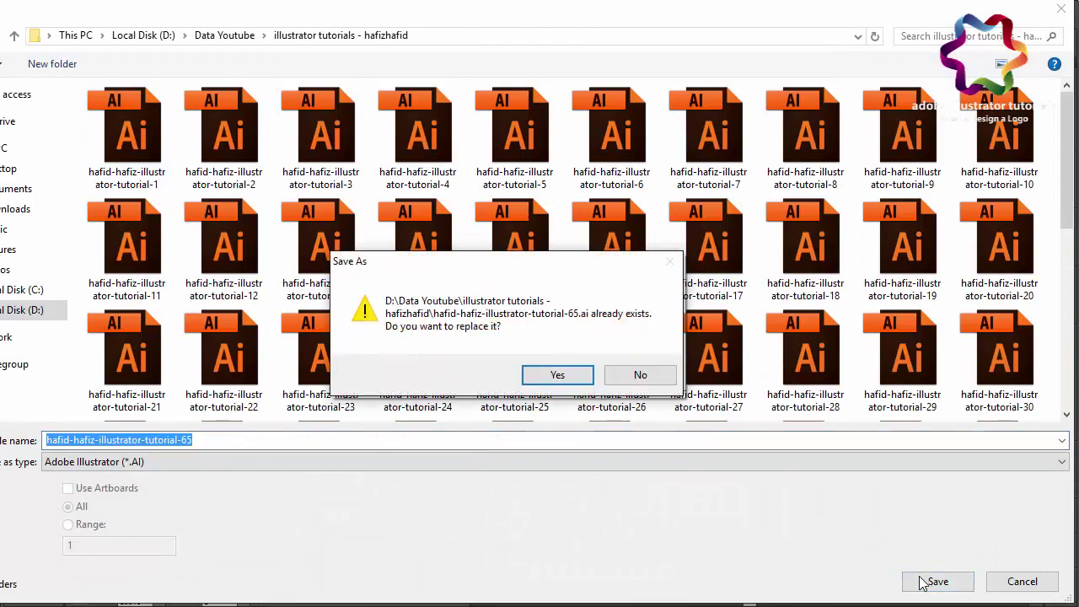
left_click(559, 376)
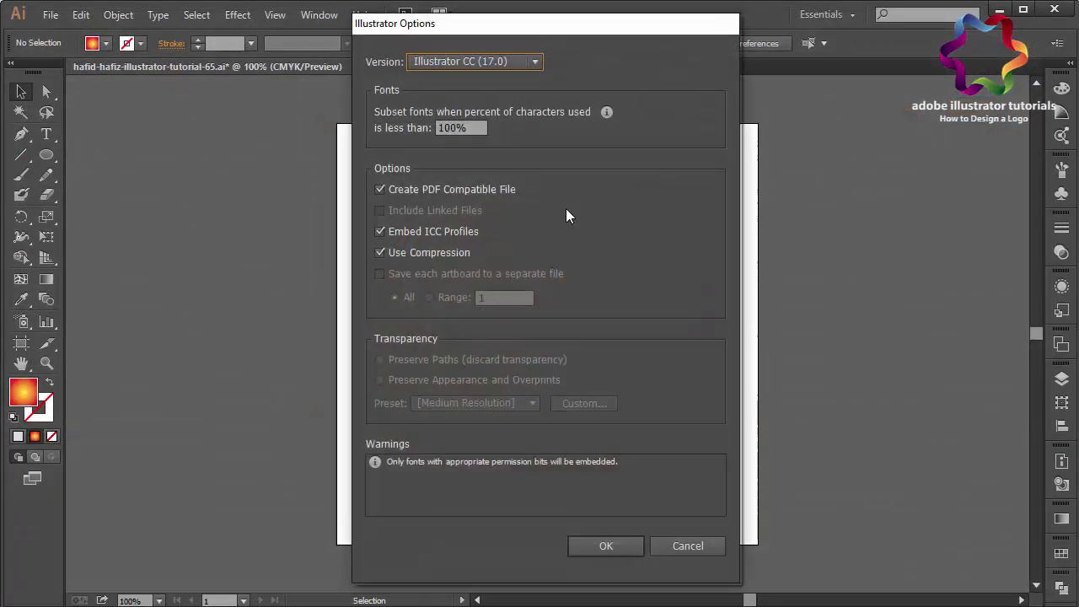
left_click(506, 65)
Finish the save, then add centre-aligned text 'thanks for watching. see my youtube channel to watch more video'
left_click(609, 548)
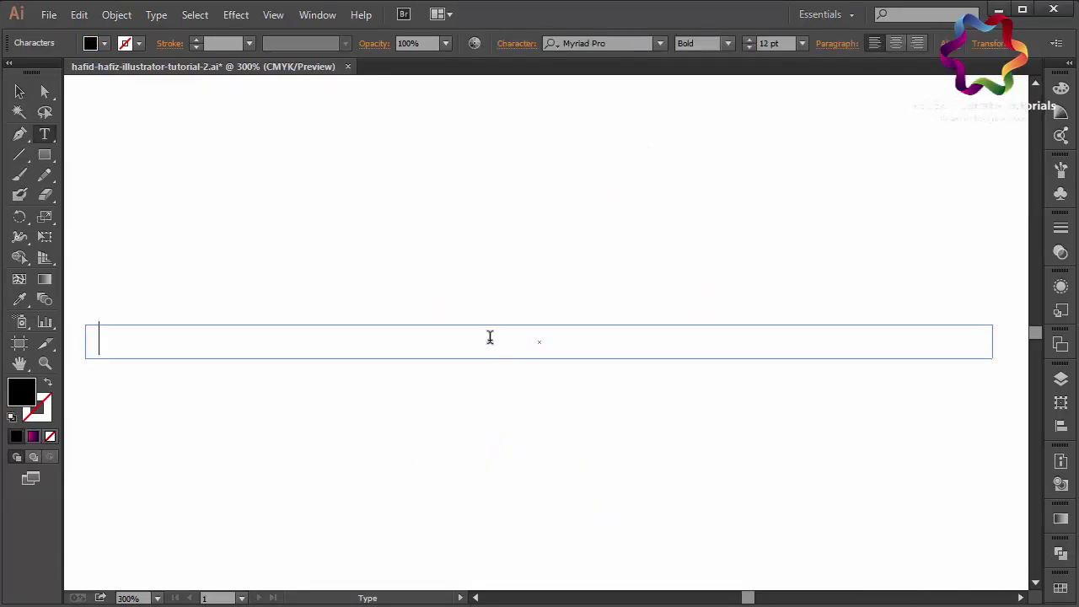
type("S")
key("BackSpace")
type("thanks f")
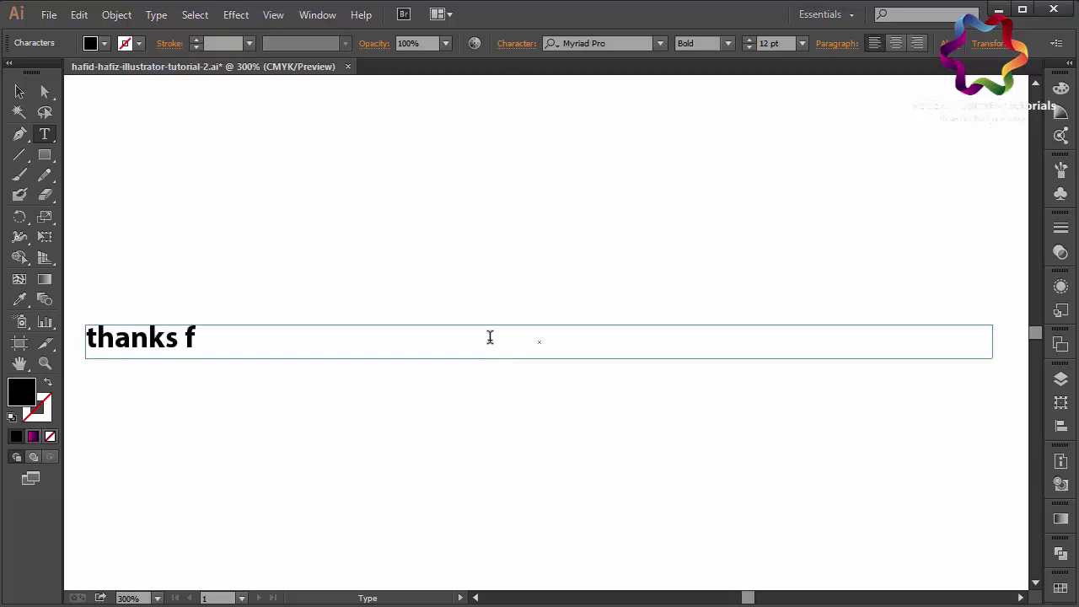
type("or watchi")
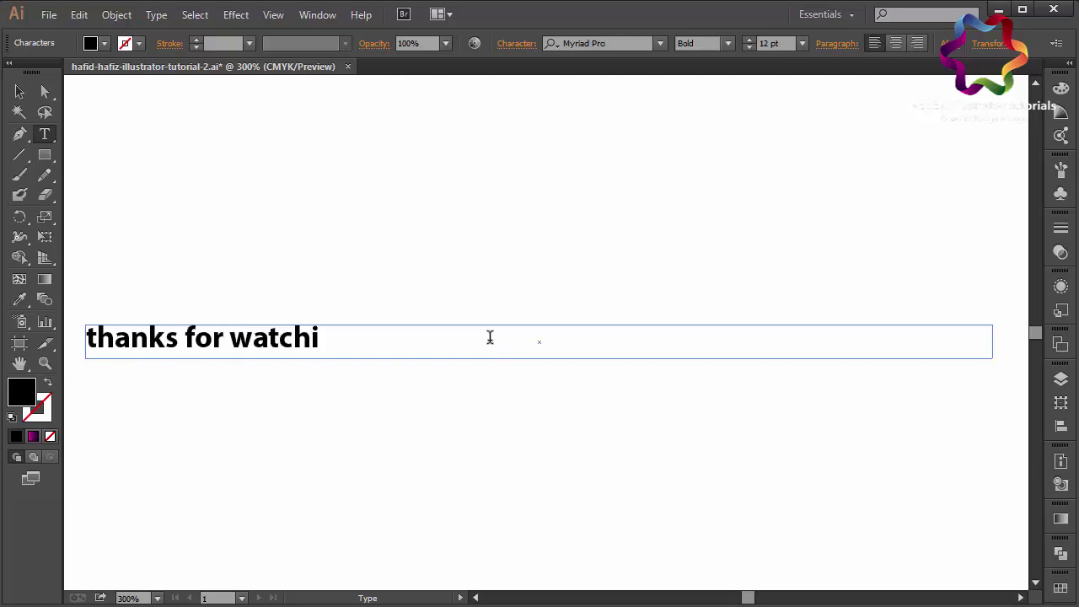
type("ng. see")
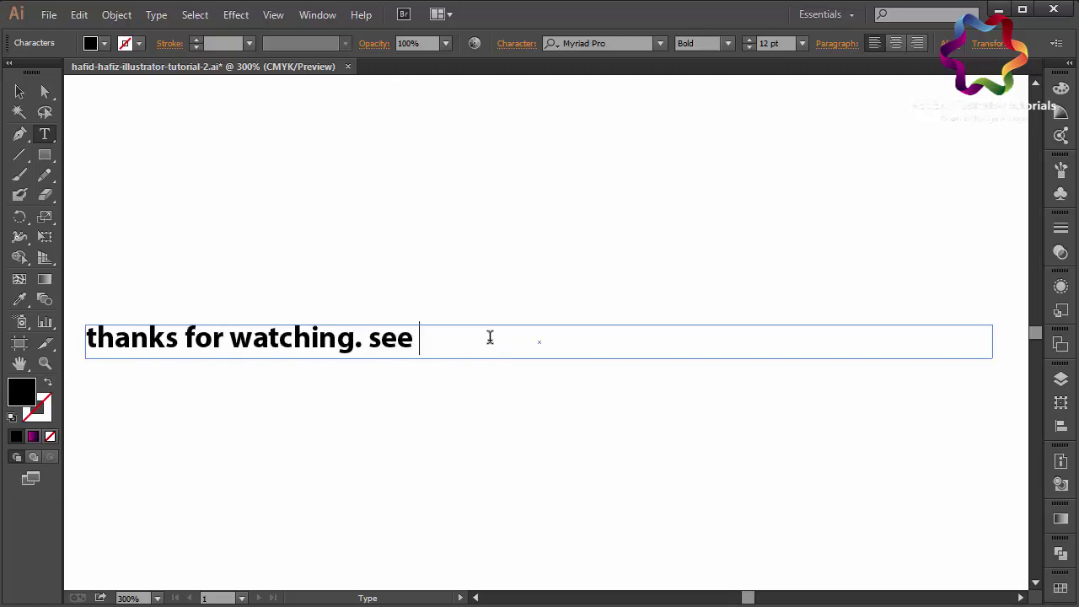
type(" my youtu")
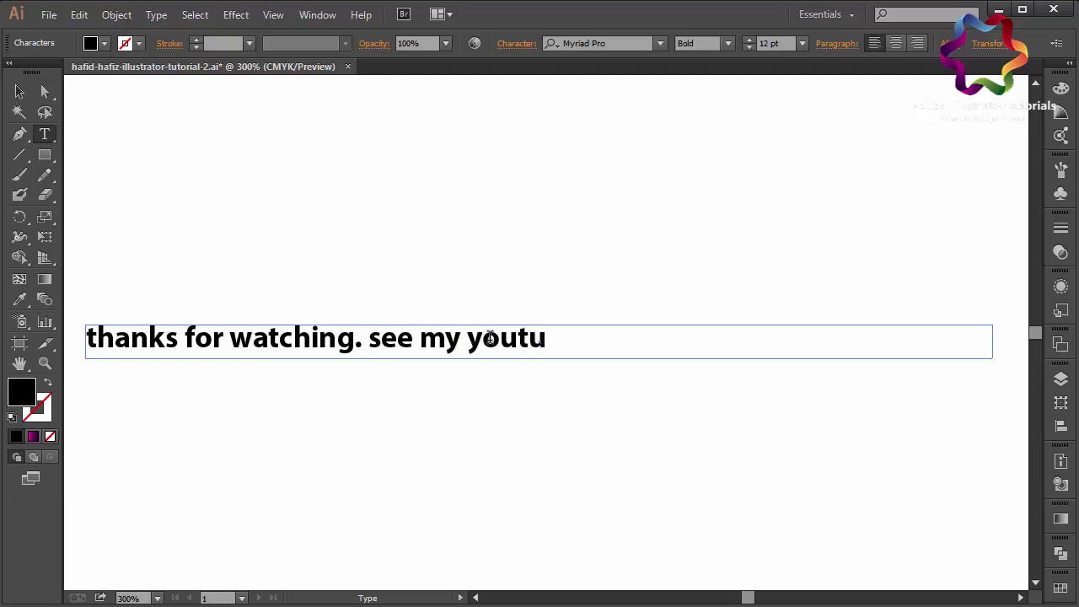
type("be channel t")
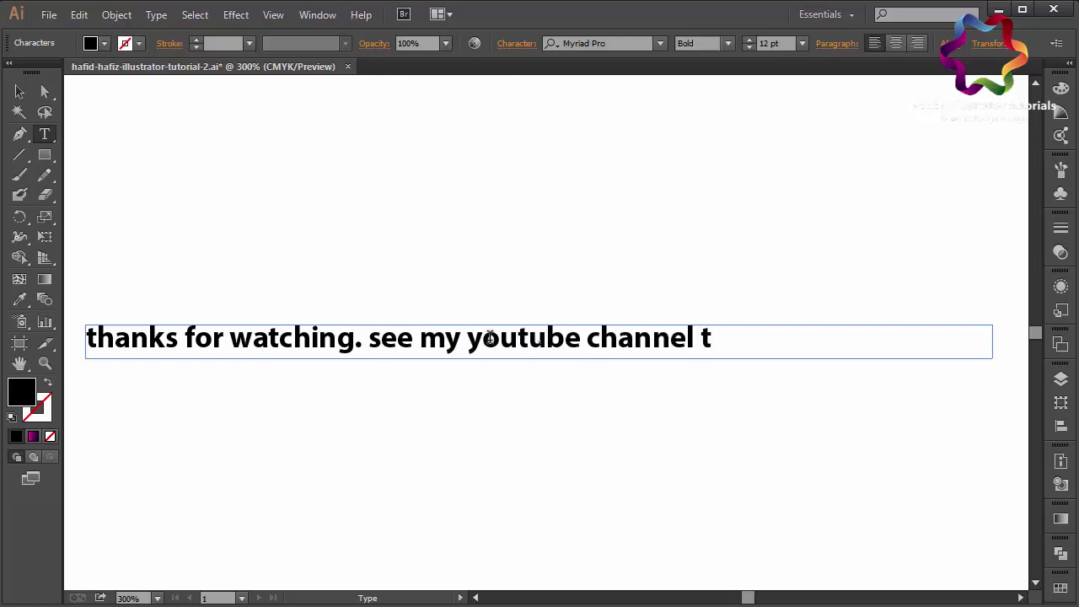
type("o wa tch mo")
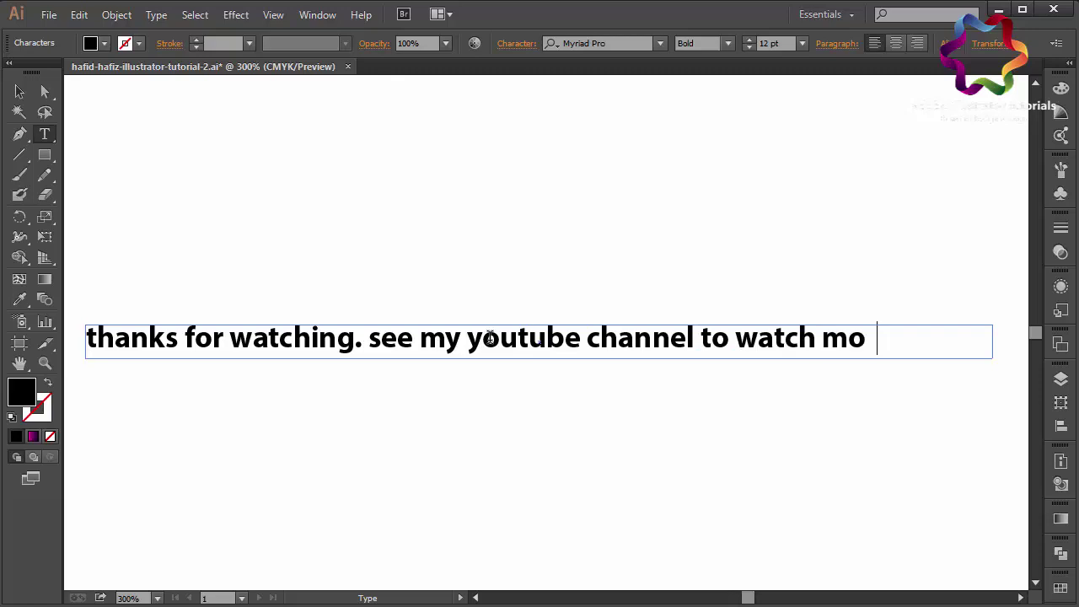
type("re video")
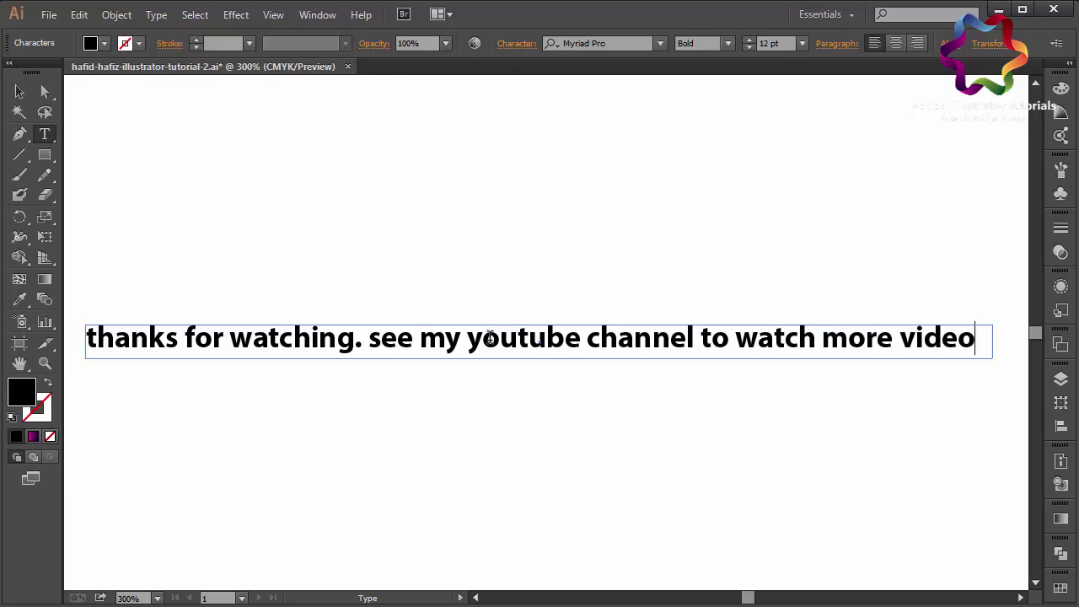
key("ctrl+a")
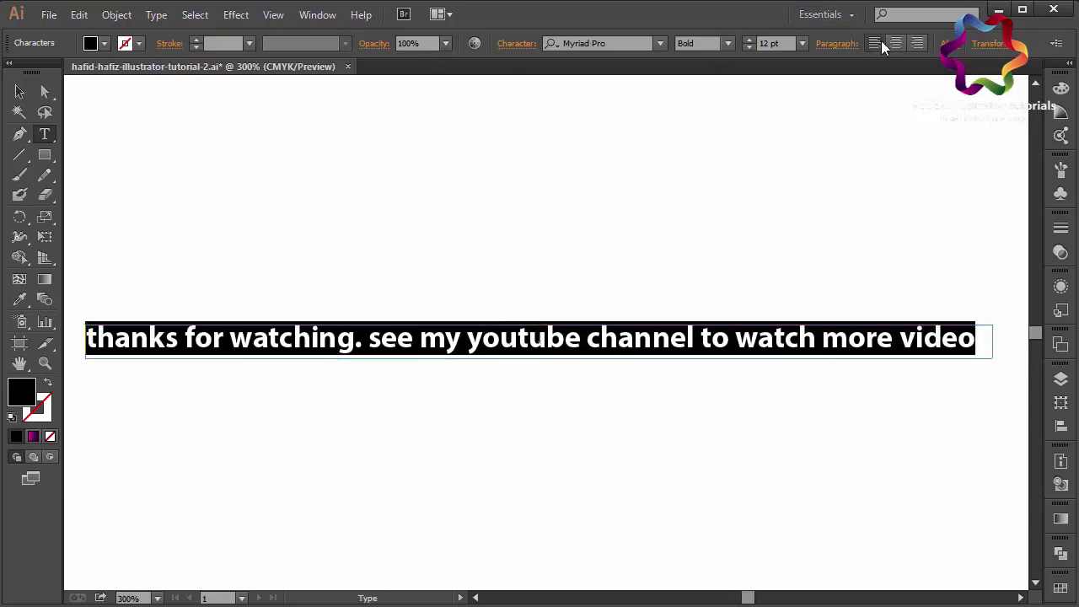
left_click(897, 43)
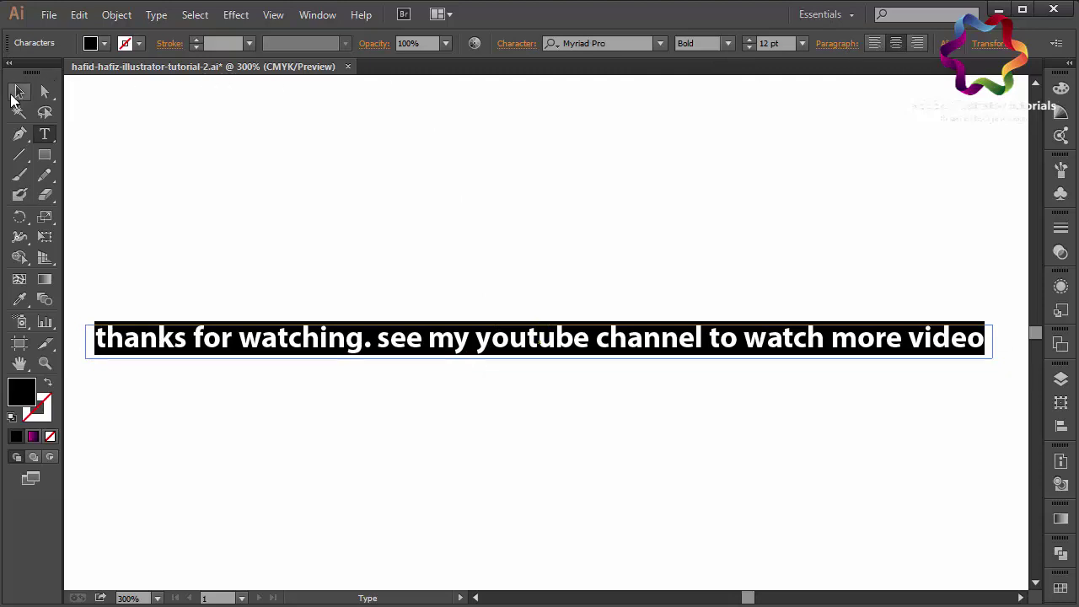